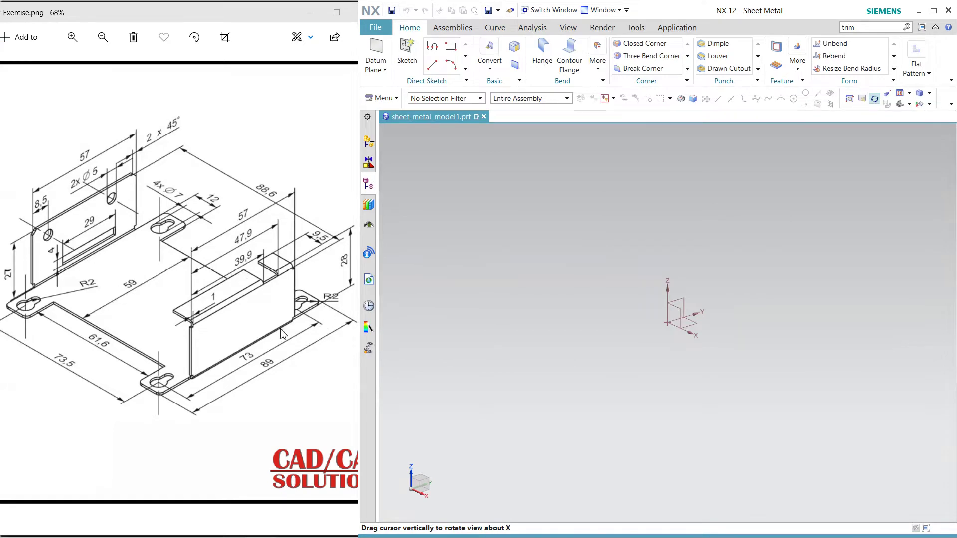
Step: Start a sketch on the XY plane and draw a 172-wide rectangle centred on the origin
{"action": "left_click", "coordinate": [407, 49]}
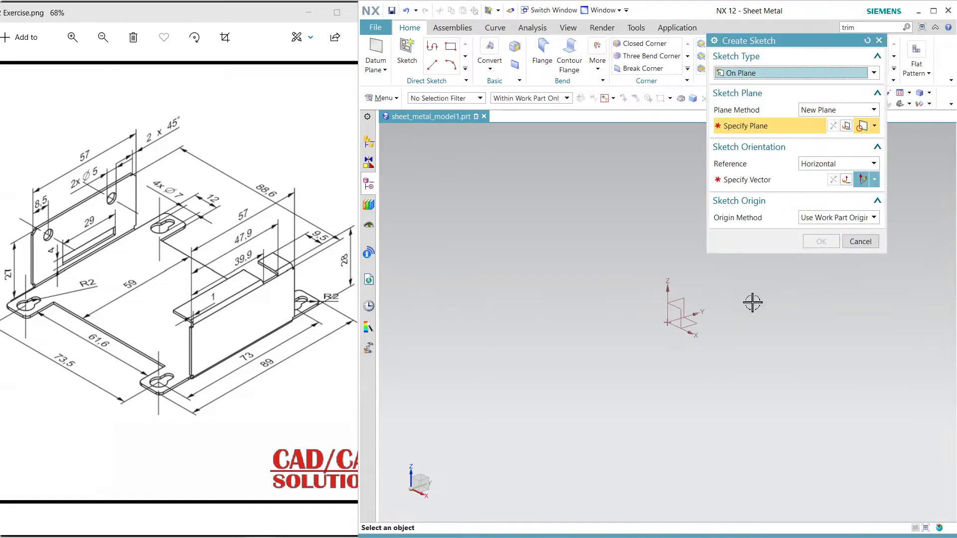
{"action": "left_click", "coordinate": [692, 329]}
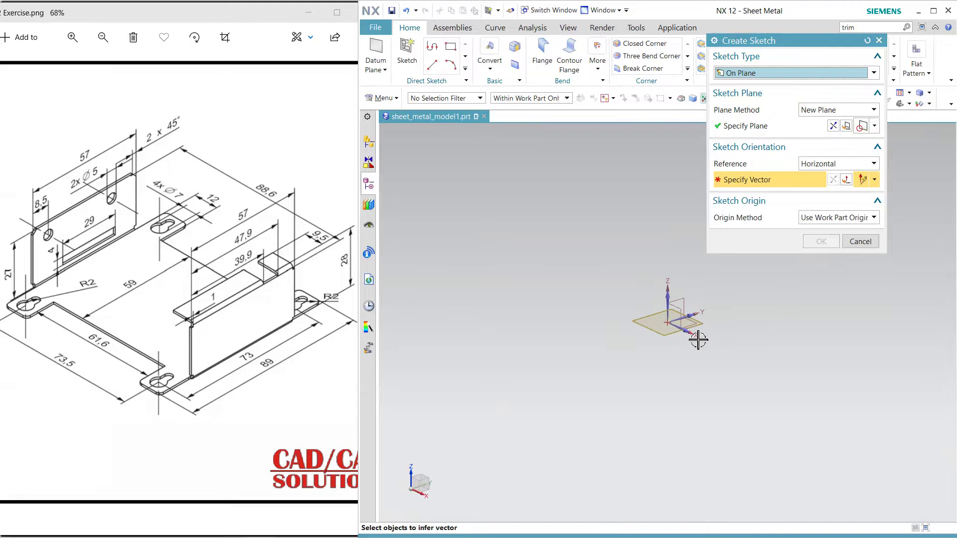
{"action": "left_click", "coordinate": [822, 241]}
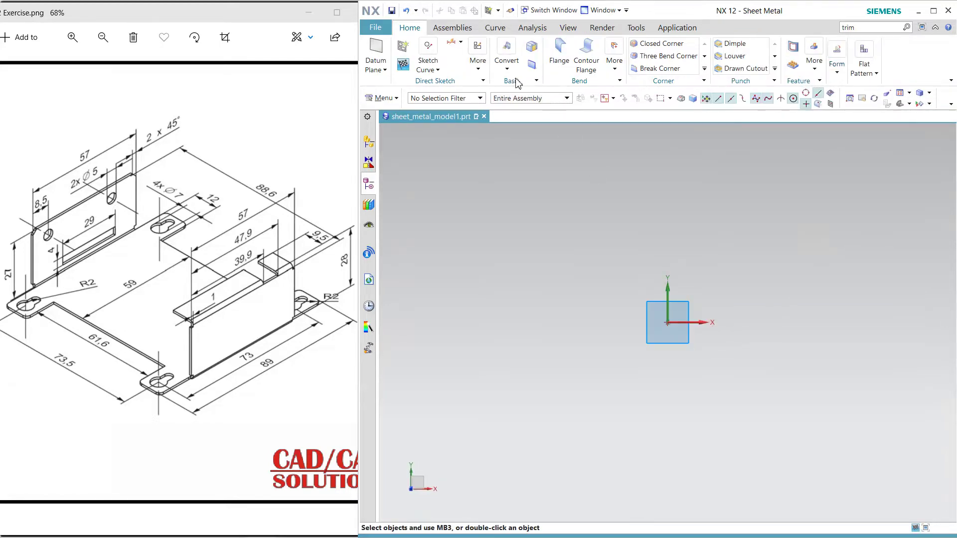
{"action": "left_click", "coordinate": [442, 66]}
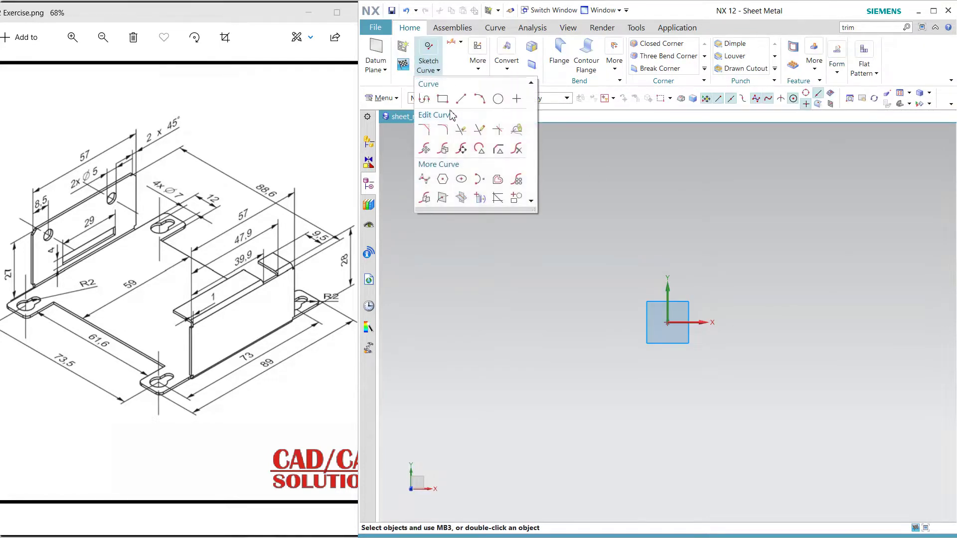
{"action": "left_click", "coordinate": [438, 97]}
{"action": "left_click", "coordinate": [752, 70]}
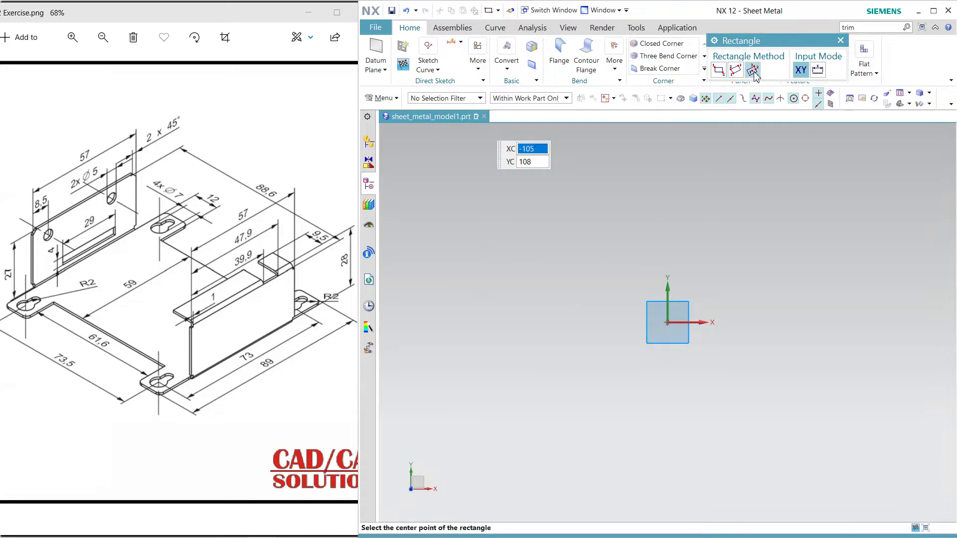
{"action": "left_click", "coordinate": [668, 322]}
{"action": "left_click", "coordinate": [827, 322]}
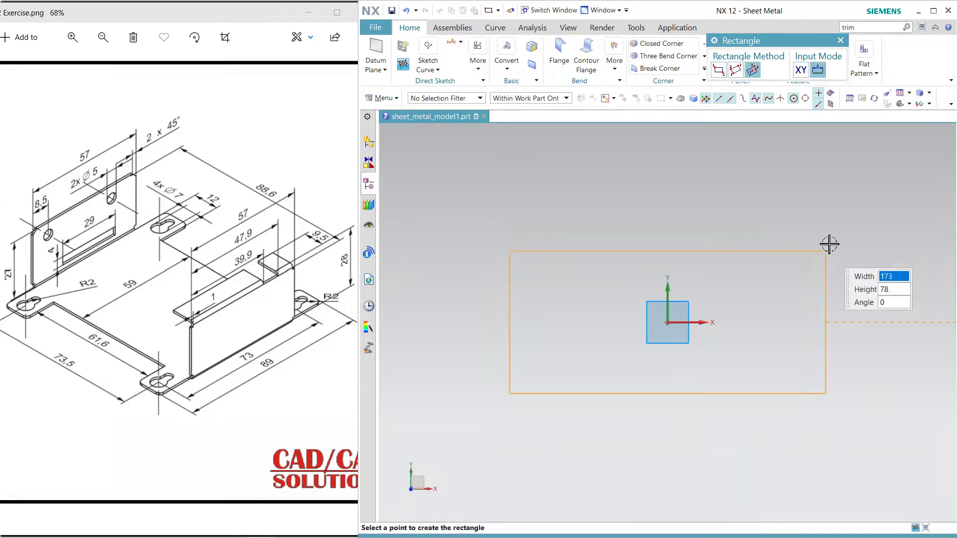
{"action": "left_click", "coordinate": [826, 221]}
Step: Add a small 23 by 21 corner-to-corner rectangle at the lower-left corner
{"action": "left_click", "coordinate": [718, 70]}
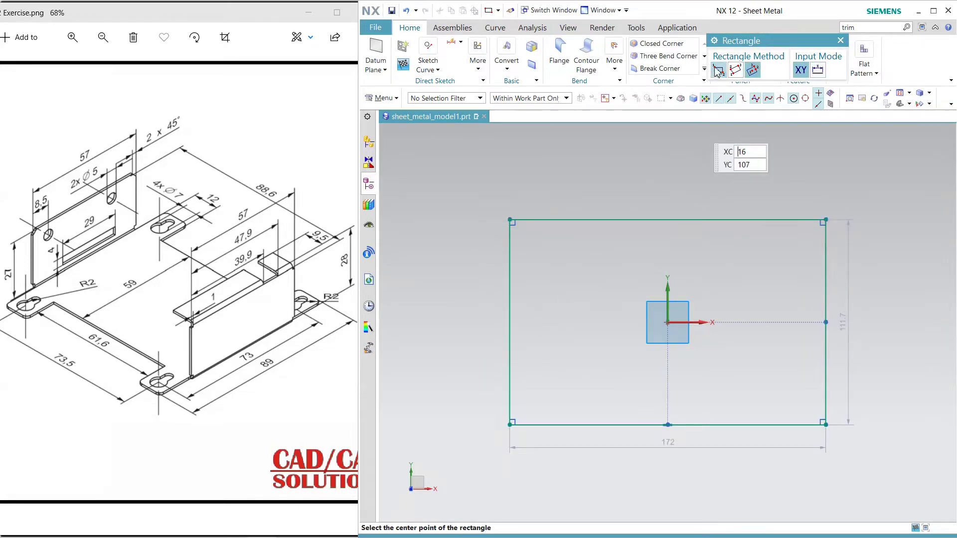
{"action": "left_click", "coordinate": [509, 424]}
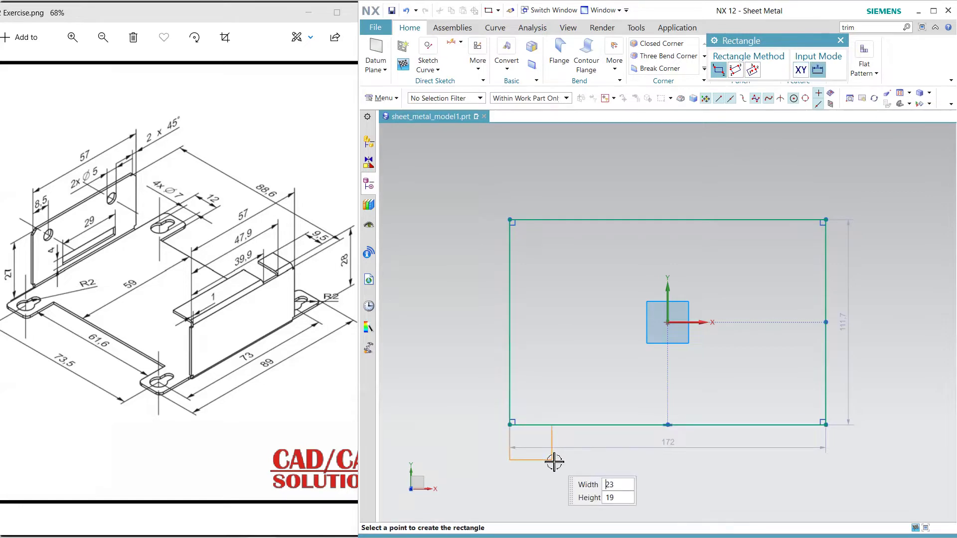
{"action": "left_click", "coordinate": [553, 464]}
{"action": "key", "text": "Escape"}
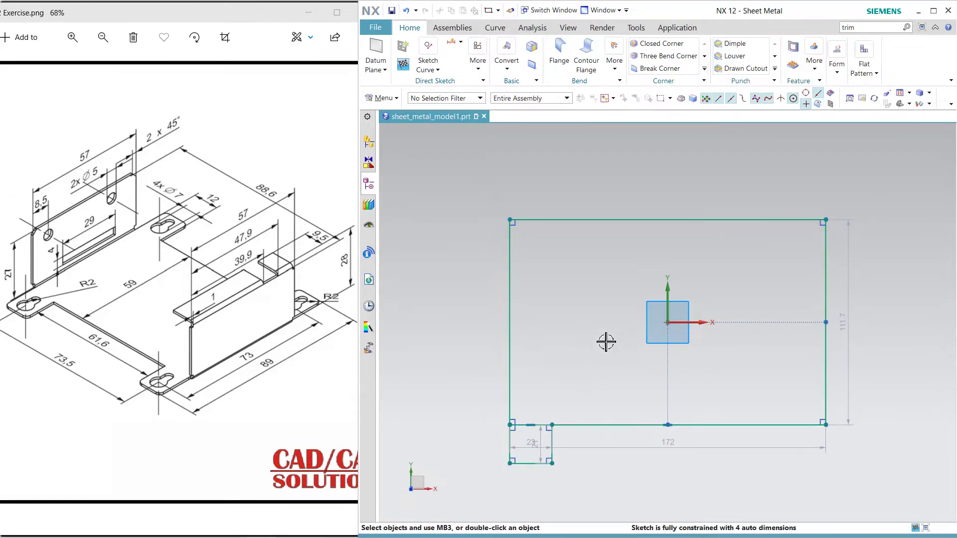
Step: Change the 172 width dimension to 87.6, letting it resize the geometry
{"action": "double_click", "coordinate": [680, 451]}
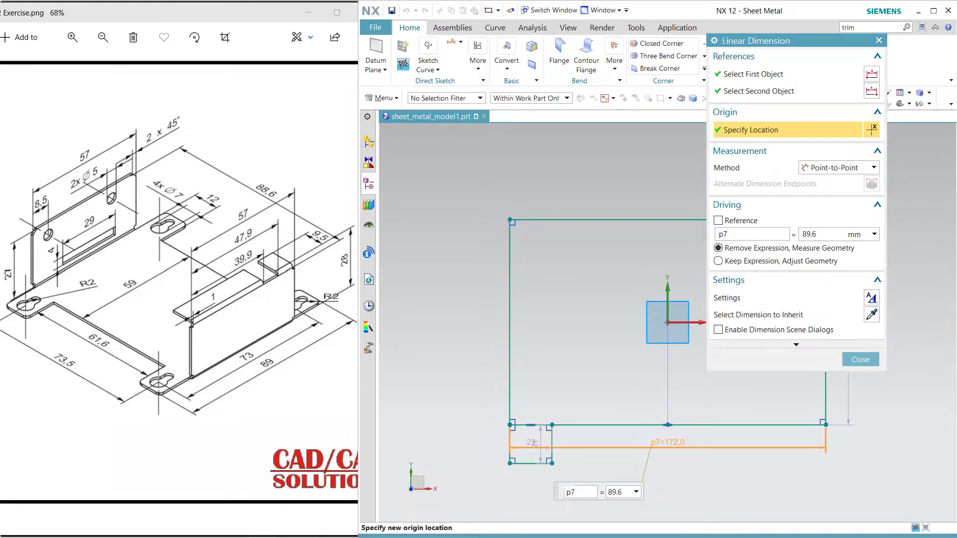
{"action": "left_click", "coordinate": [718, 261]}
{"action": "double_click", "coordinate": [813, 234]}
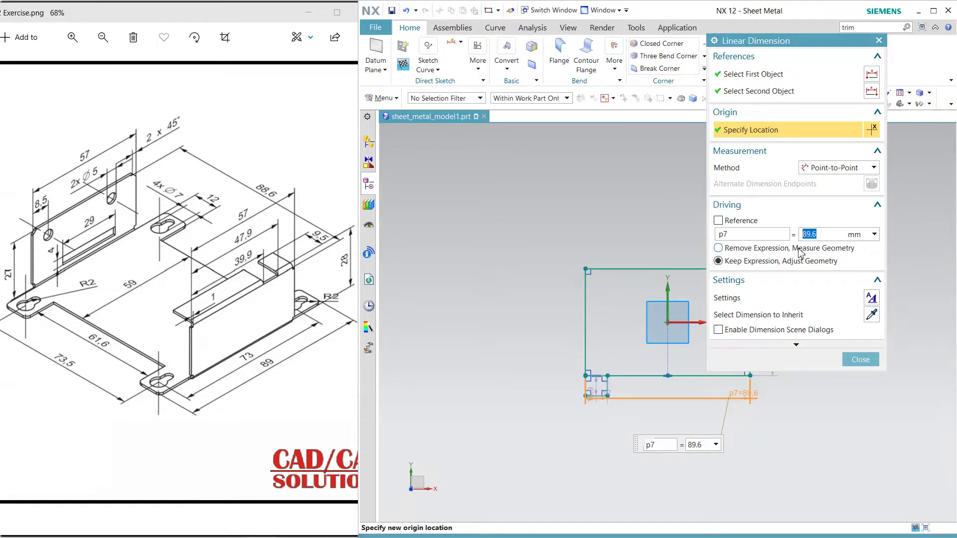
{"action": "key", "text": "Return"}
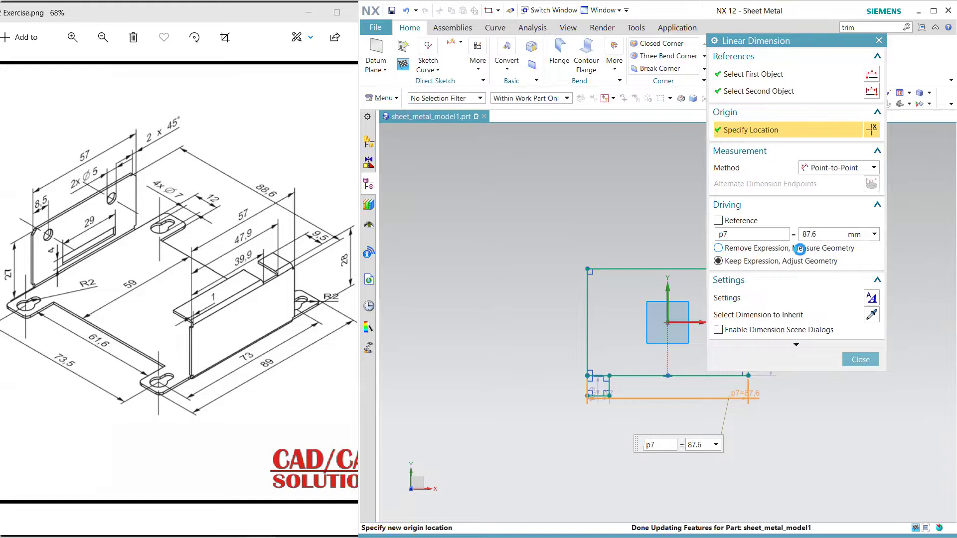
{"action": "left_click", "coordinate": [849, 354]}
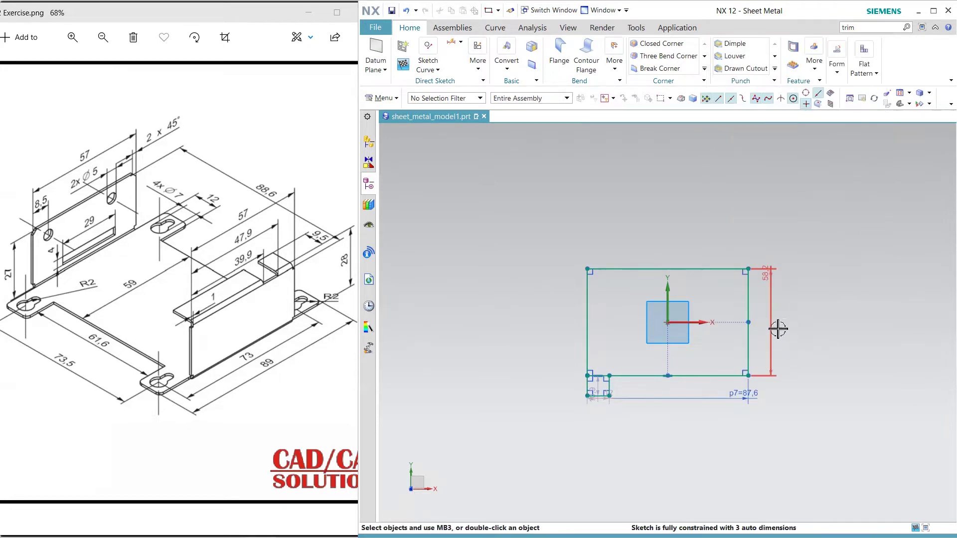
Step: Set the rectangle's vertical dimension to 59
{"action": "double_click", "coordinate": [783, 265]}
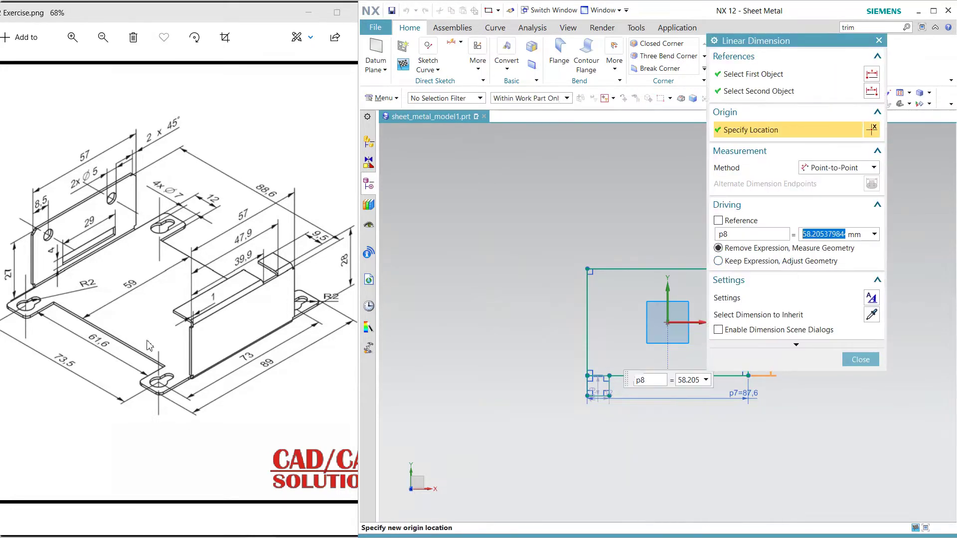
{"action": "type", "text": "59"}
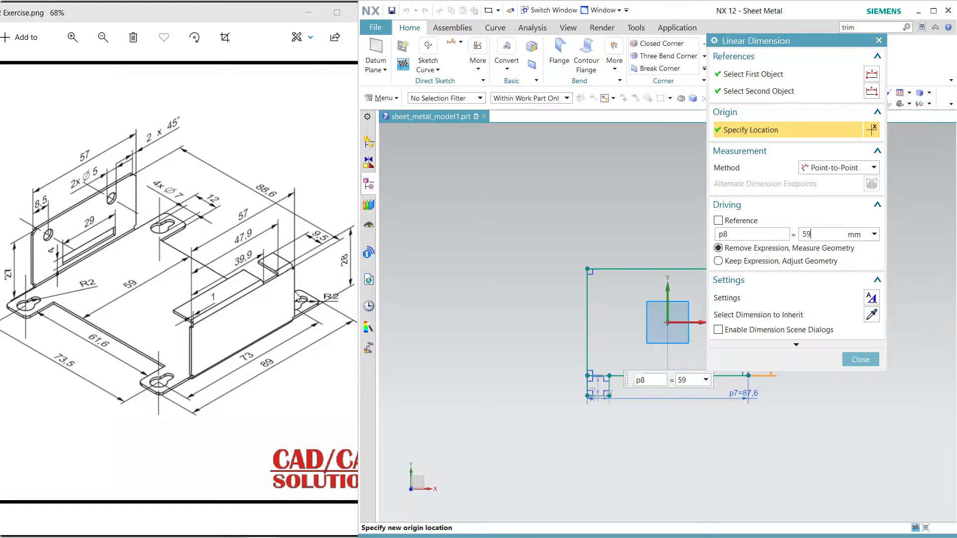
{"action": "key", "text": "Return"}
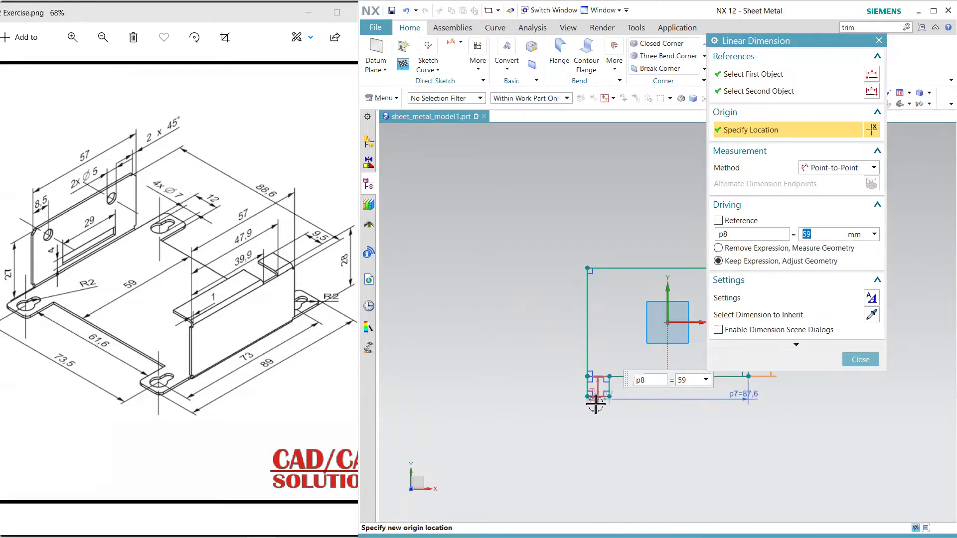
{"action": "scroll", "coordinate": [601, 398], "scroll_direction": "up", "scroll_amount": 2}
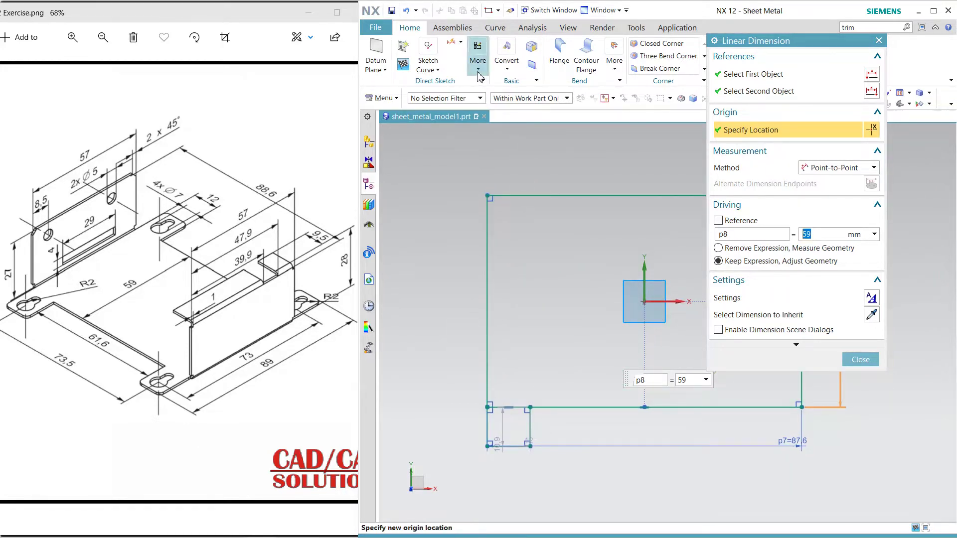
Step: Mirror the lower-left tab about the X axis to create a top-left tab
{"action": "left_click", "coordinate": [478, 55]}
{"action": "left_click", "coordinate": [428, 65]}
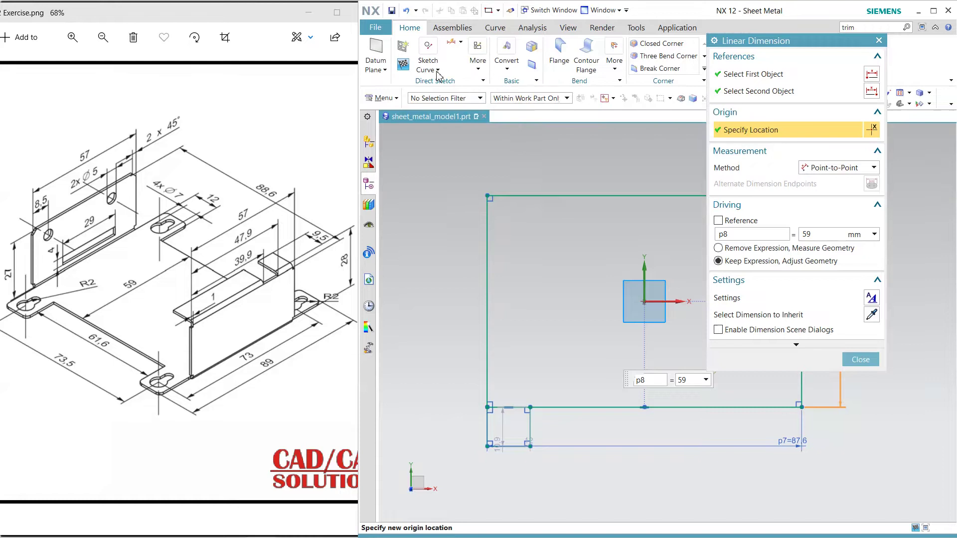
{"action": "left_click", "coordinate": [428, 65]}
{"action": "left_click", "coordinate": [426, 198]}
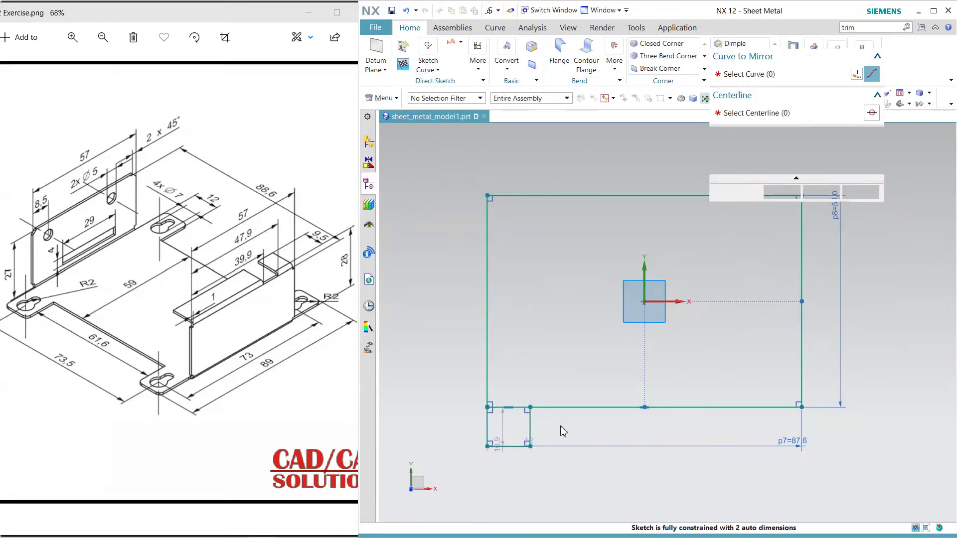
{"action": "left_click", "coordinate": [538, 444]}
{"action": "middle_click", "coordinate": [687, 250]}
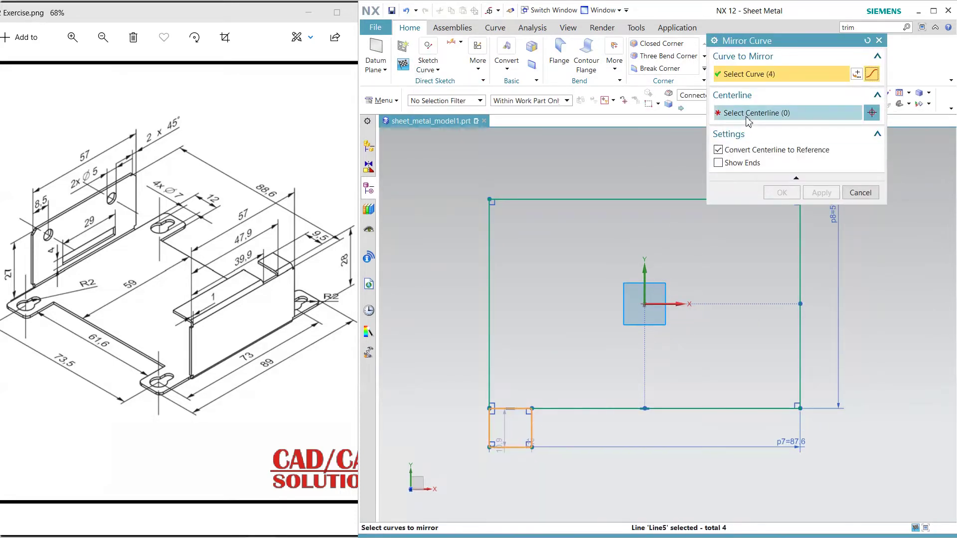
{"action": "left_click", "coordinate": [680, 307]}
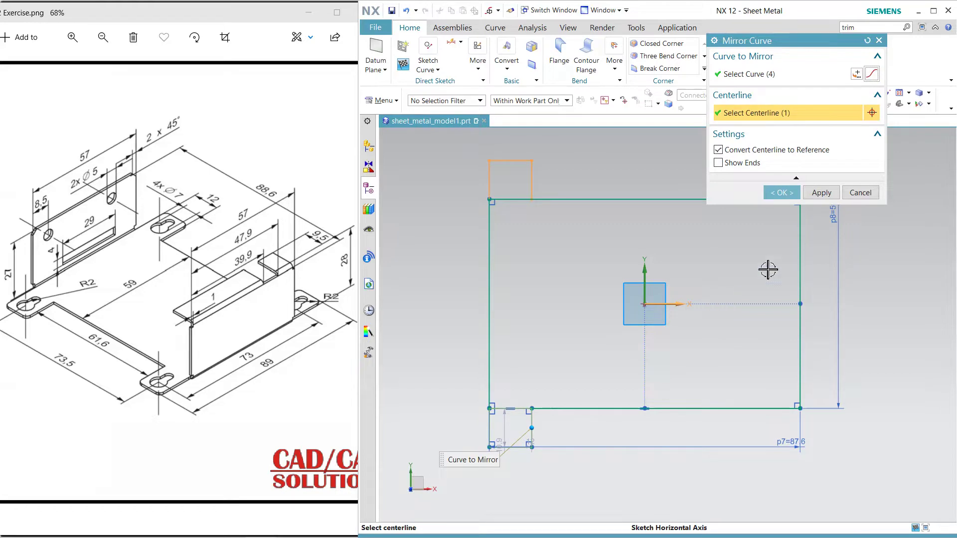
{"action": "left_click", "coordinate": [821, 192]}
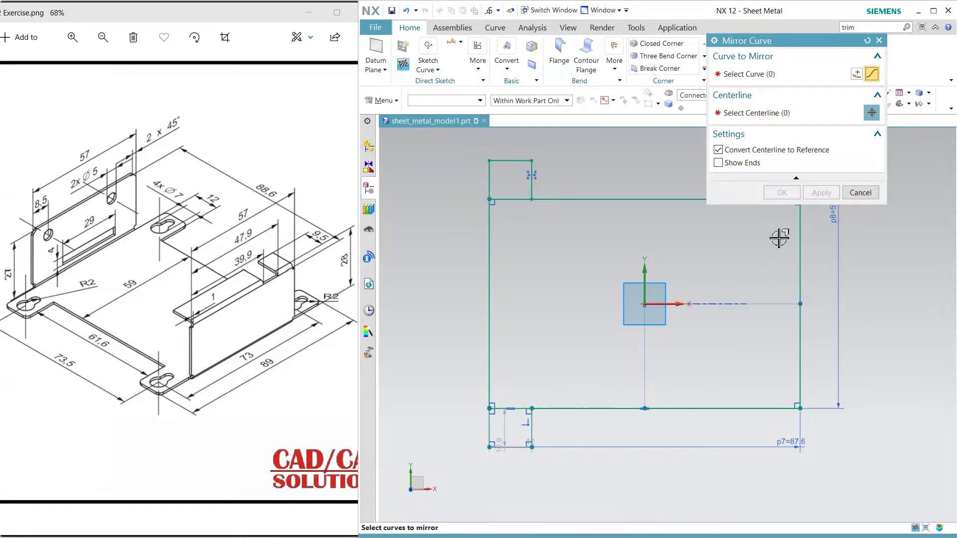
Step: Mirror both left tabs about the Y axis onto the right side
{"action": "left_click", "coordinate": [531, 433]}
{"action": "left_click", "coordinate": [542, 170]}
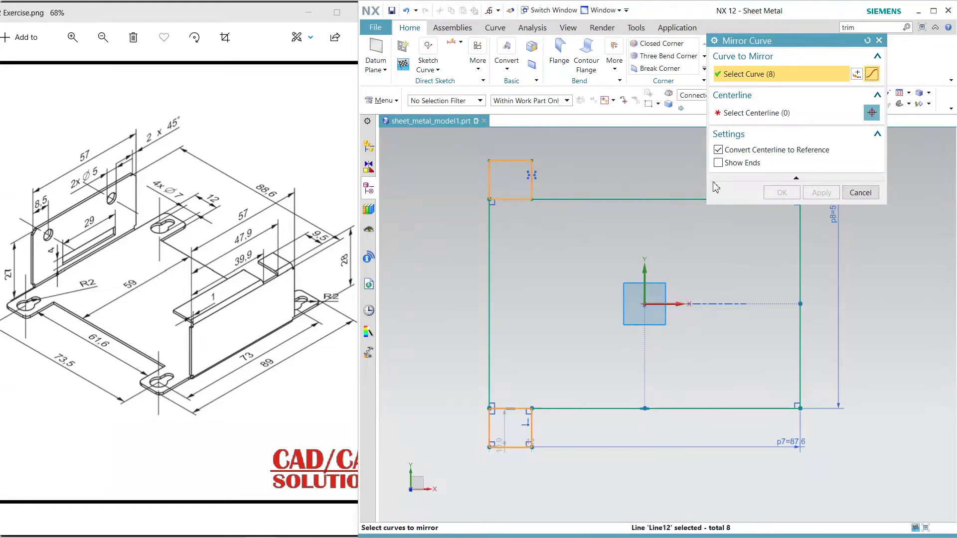
{"action": "middle_click", "coordinate": [658, 269]}
{"action": "left_click", "coordinate": [658, 269]}
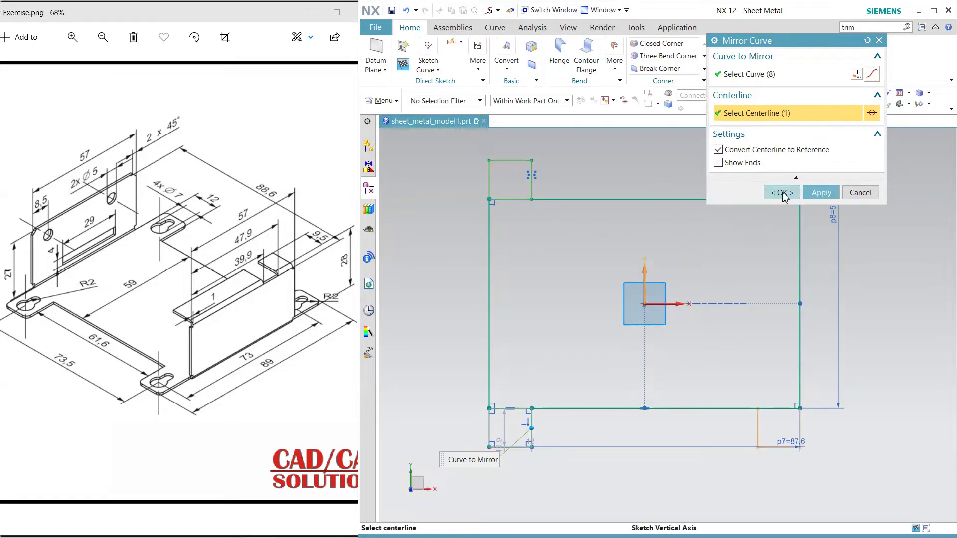
{"action": "left_click", "coordinate": [781, 192]}
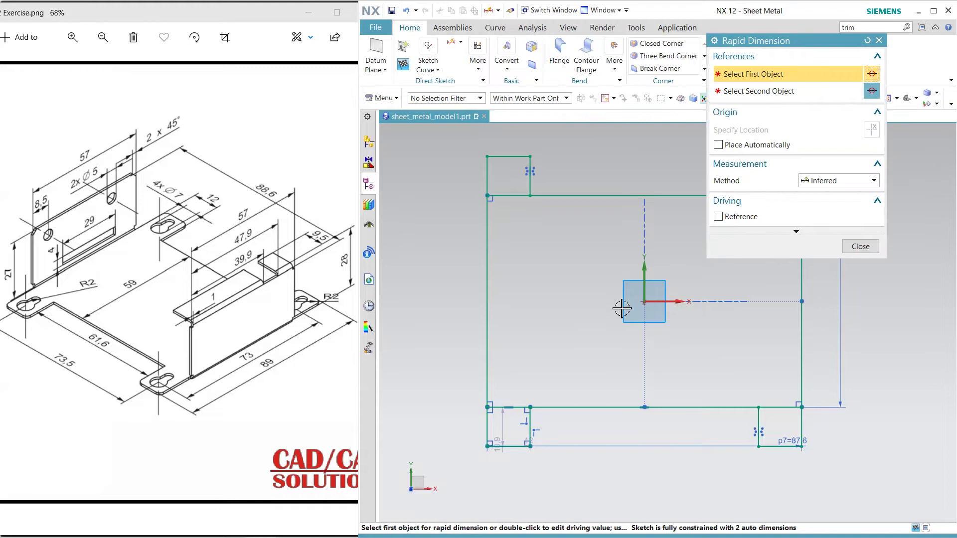
Step: Dimension the sketch's overall height as 89
{"action": "left_click", "coordinate": [487, 156]}
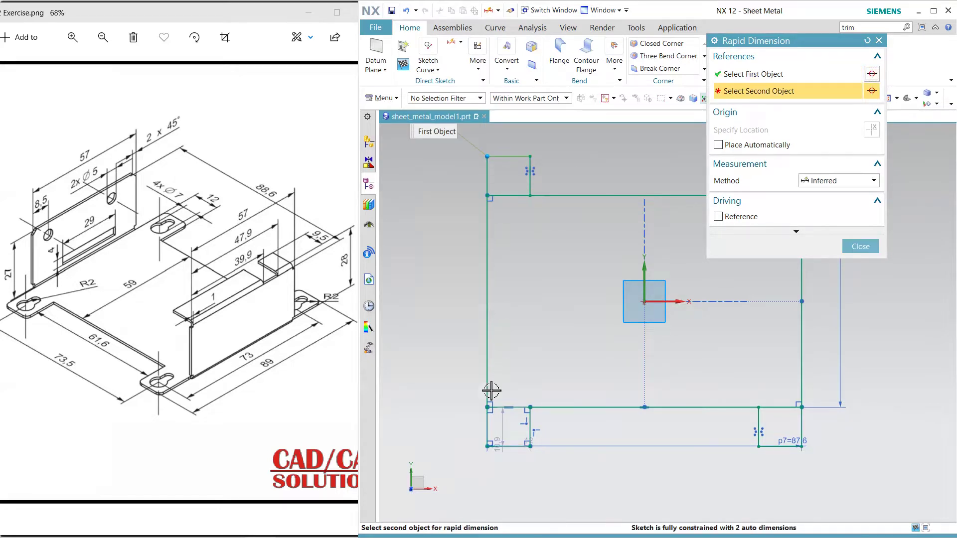
{"action": "left_click", "coordinate": [488, 446]}
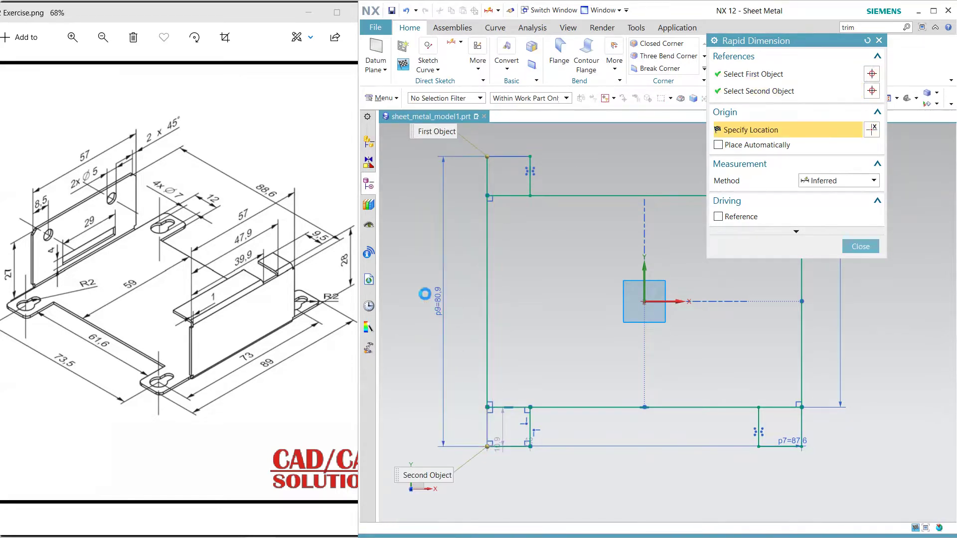
{"action": "left_click", "coordinate": [418, 275]}
{"action": "type", "text": "89"}
{"action": "key", "text": "Return"}
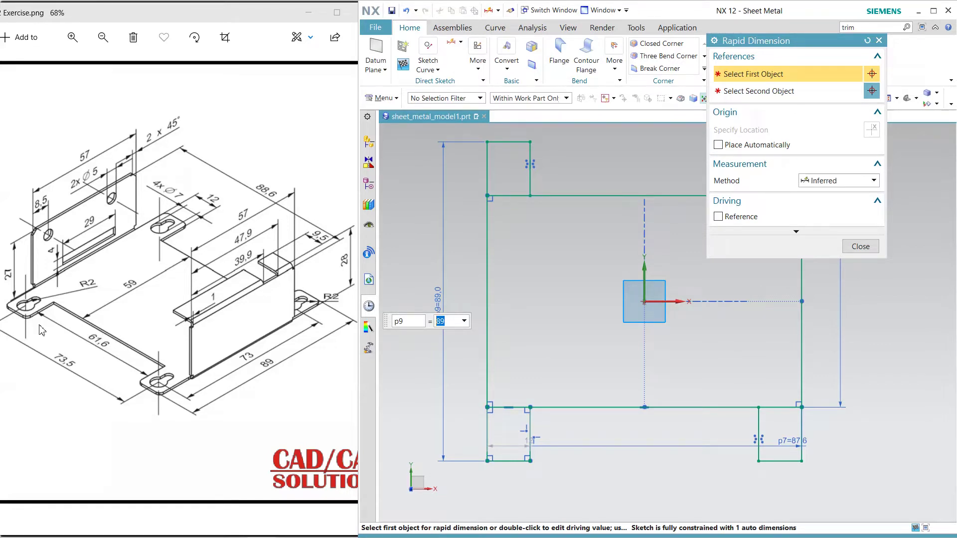
Step: Set the spacing between the lower tabs to 73.5, fully constraining the sketch
{"action": "left_click", "coordinate": [508, 461]}
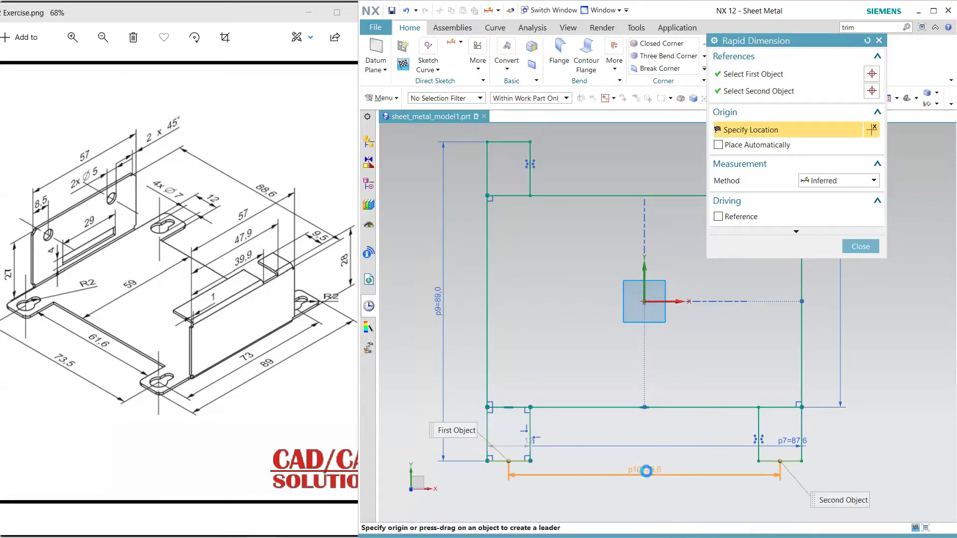
{"action": "left_click", "coordinate": [644, 471]}
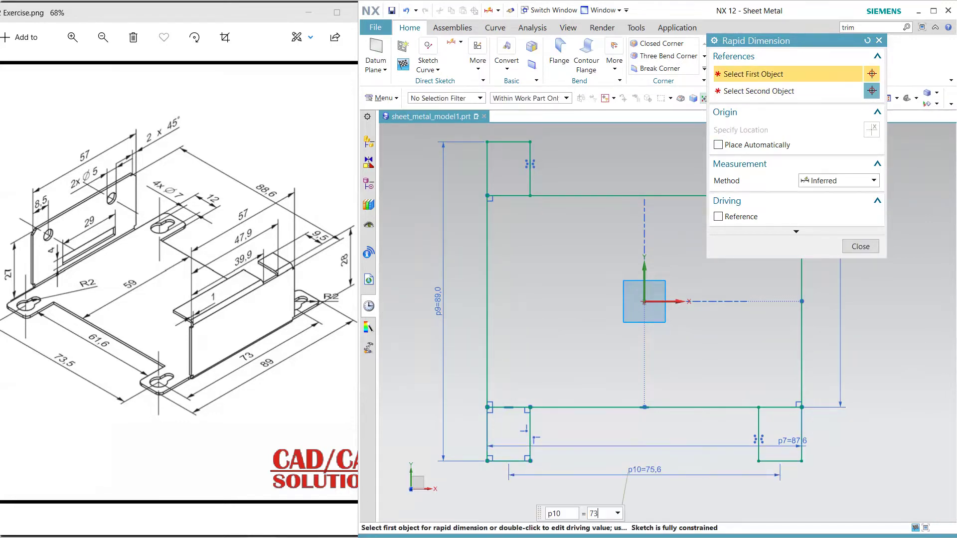
{"action": "type", "text": "73.5"}
{"action": "key", "text": "Return"}
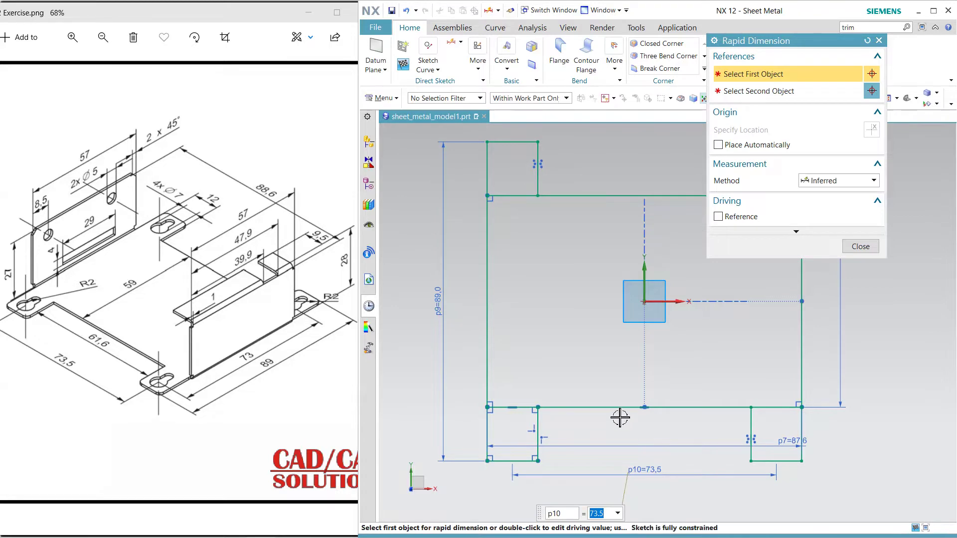
{"action": "left_click", "coordinate": [861, 246]}
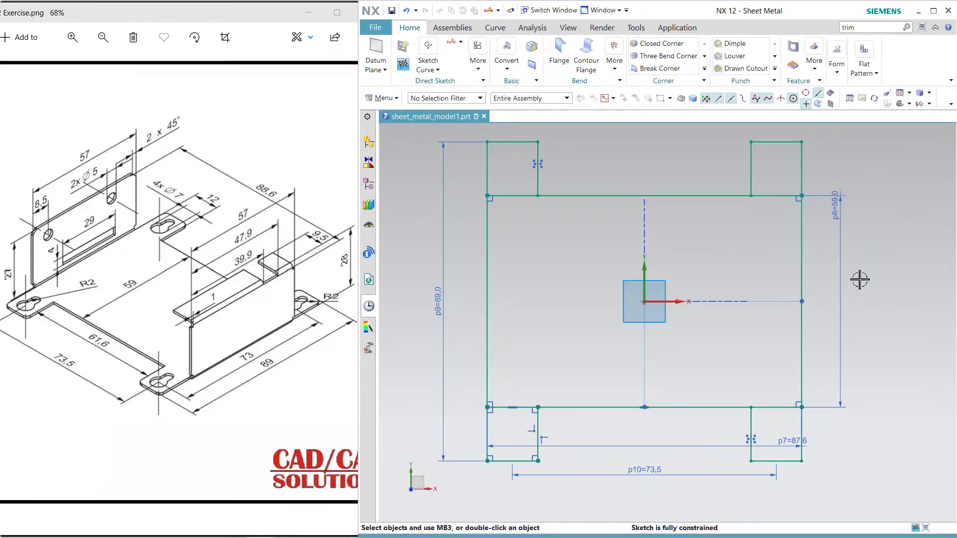
Step: Draw two stacked circles on the lower-left tab
{"action": "left_click", "coordinate": [428, 64]}
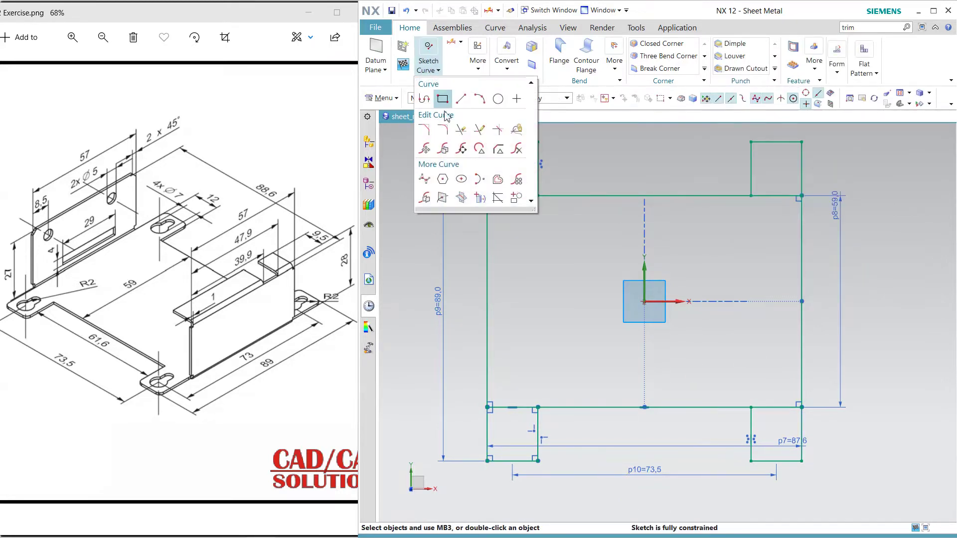
{"action": "left_click", "coordinate": [498, 98]}
{"action": "scroll", "coordinate": [525, 437], "scroll_direction": "up", "scroll_amount": 1}
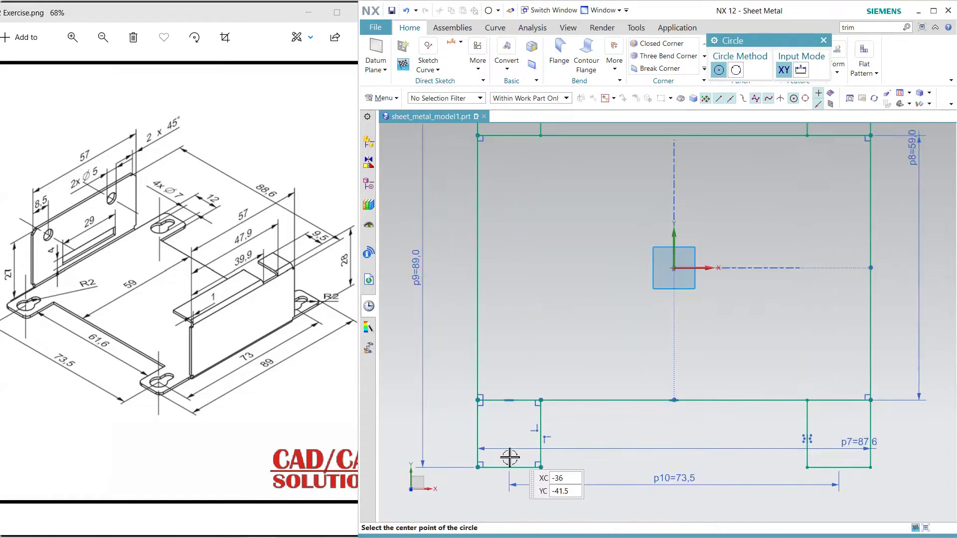
{"action": "left_click", "coordinate": [510, 448]}
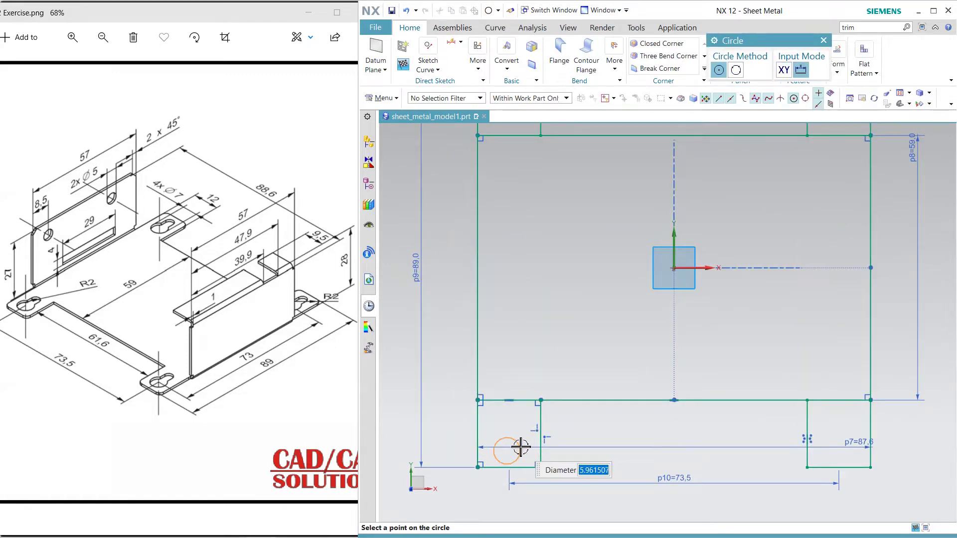
{"action": "left_click", "coordinate": [520, 448]}
{"action": "left_click", "coordinate": [512, 422]}
{"action": "left_click", "coordinate": [517, 421]}
{"action": "key", "text": "Escape"}
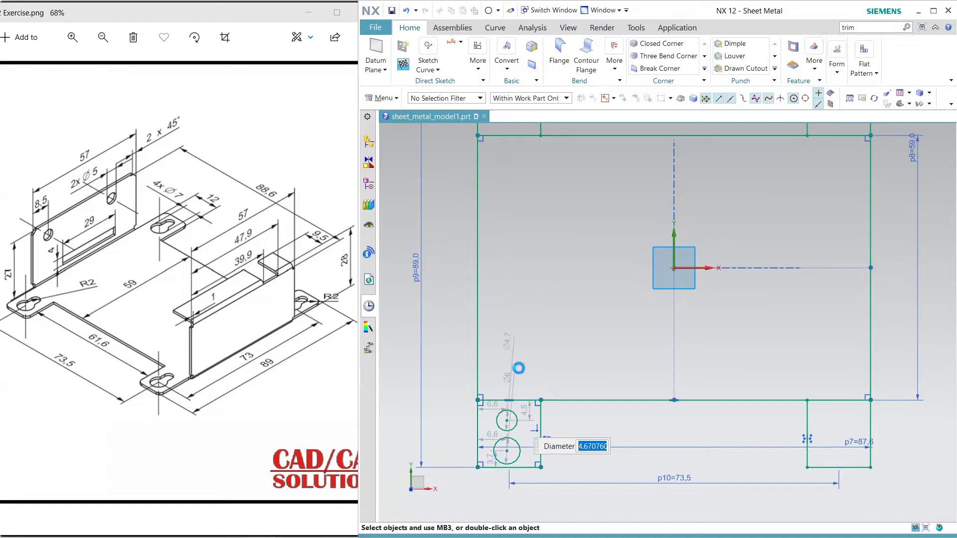
Step: Draw two side lines joining the upper and lower circles
{"action": "left_click", "coordinate": [431, 64]}
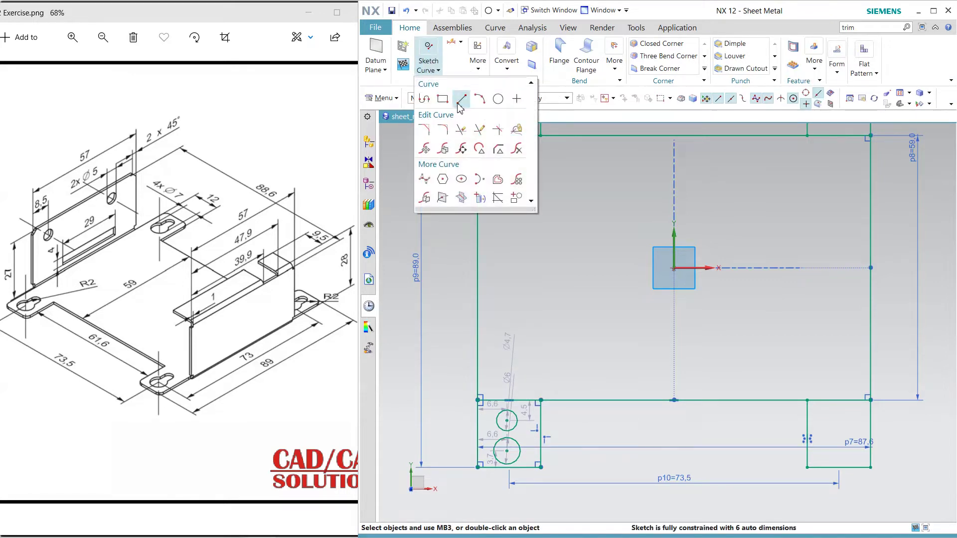
{"action": "left_click", "coordinate": [460, 99]}
{"action": "scroll", "coordinate": [515, 442], "scroll_direction": "up", "scroll_amount": 5}
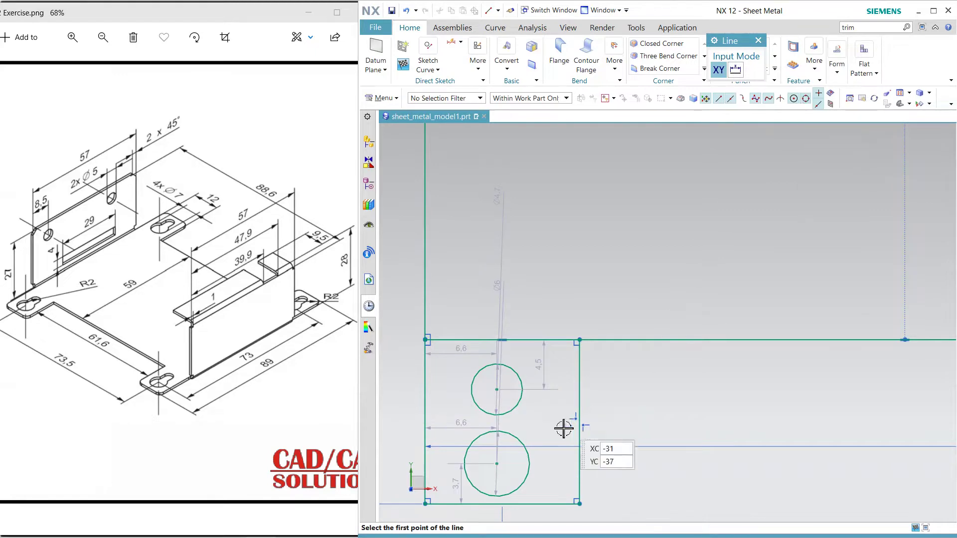
{"action": "left_click", "coordinate": [523, 389]}
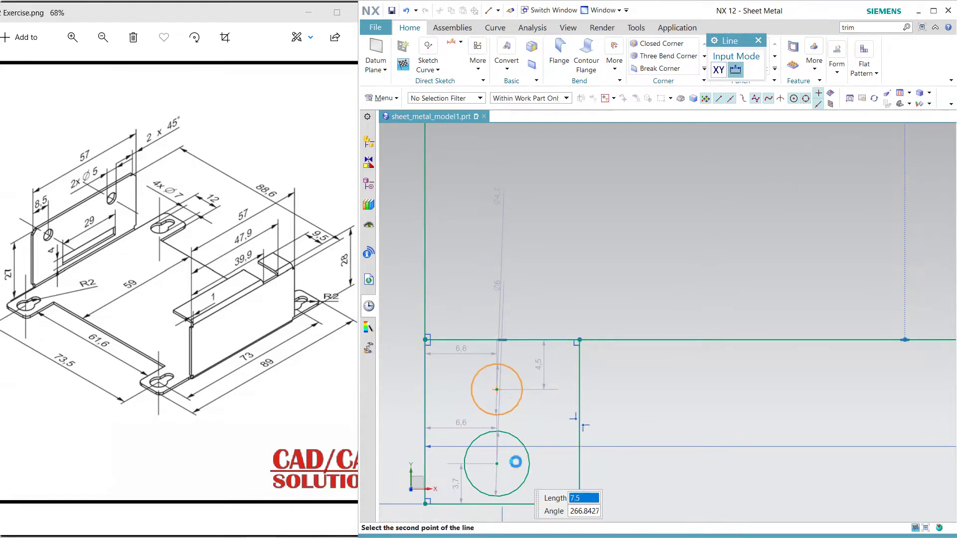
{"action": "left_click", "coordinate": [517, 469]}
{"action": "left_click", "coordinate": [471, 390]}
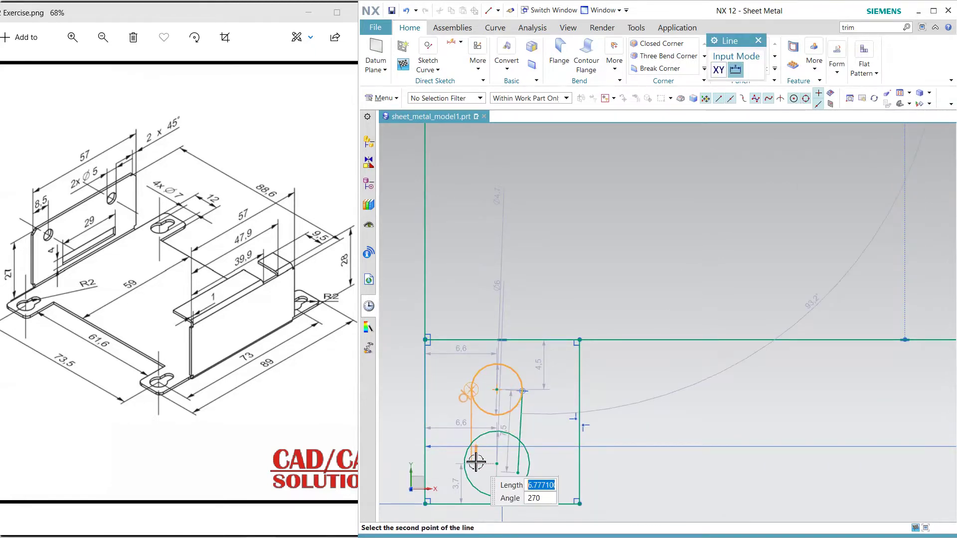
{"action": "left_click", "coordinate": [474, 463]}
{"action": "key", "text": "Escape"}
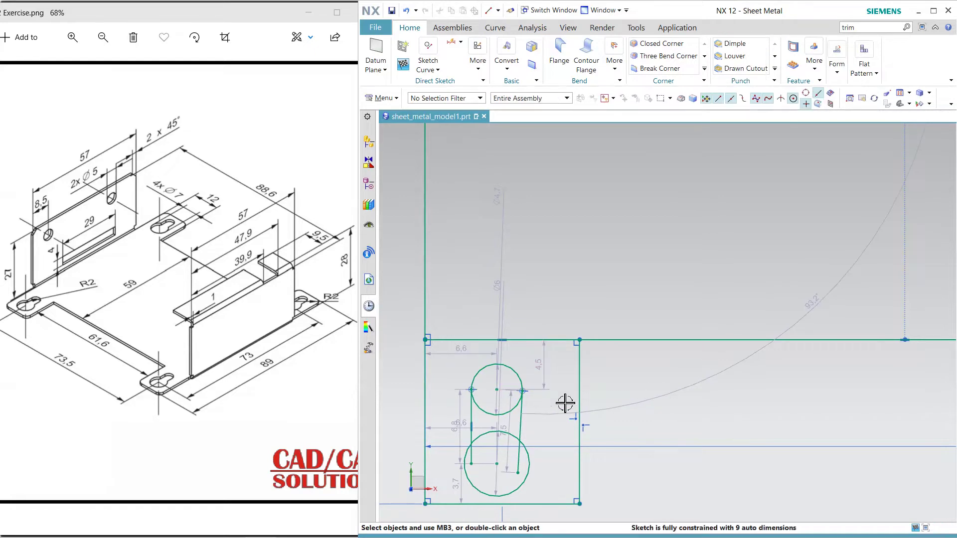
Step: Align the circle centres vertically and centre them on the tab's bottom-edge midpoint
{"action": "left_click", "coordinate": [497, 464]}
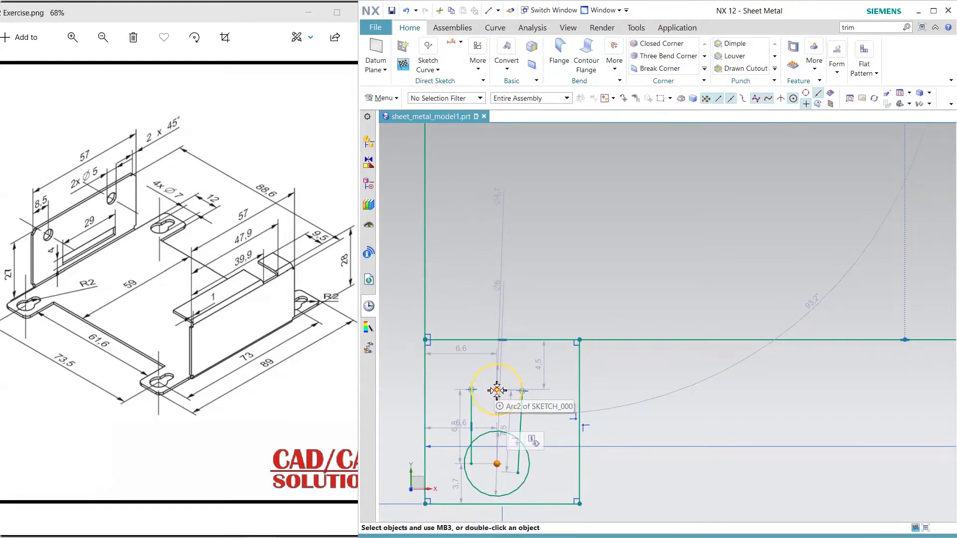
{"action": "left_click", "coordinate": [496, 390]}
{"action": "left_click", "coordinate": [545, 371]}
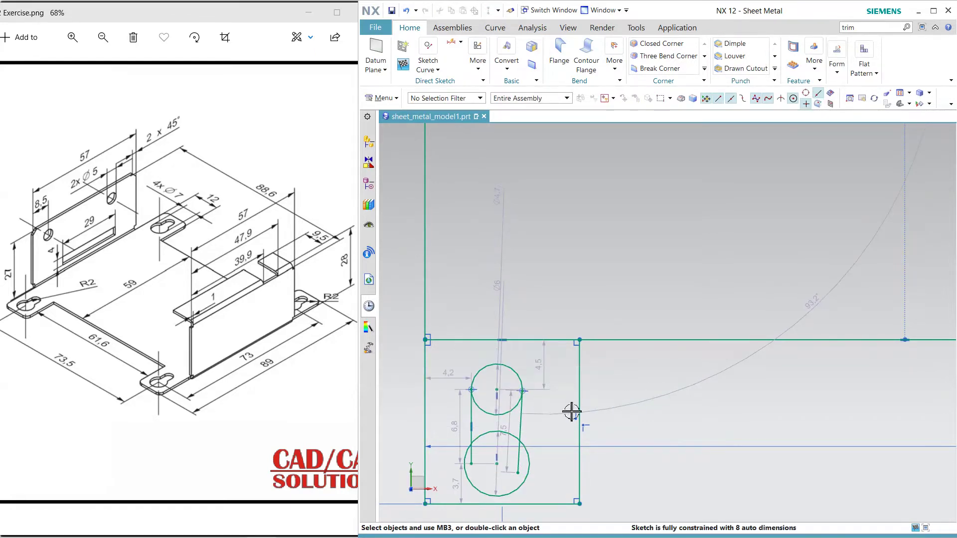
{"action": "left_click", "coordinate": [497, 390]}
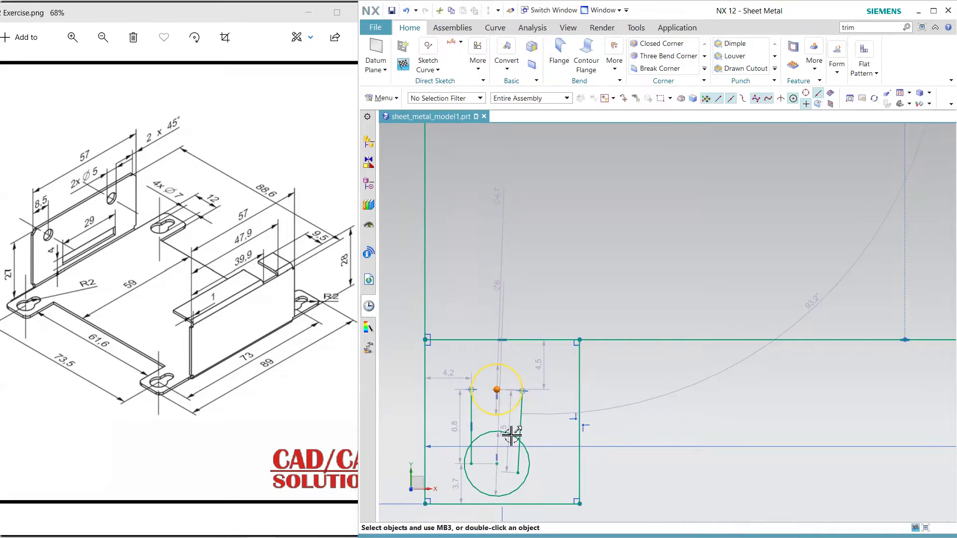
{"action": "left_click", "coordinate": [502, 504]}
{"action": "left_click", "coordinate": [552, 484]}
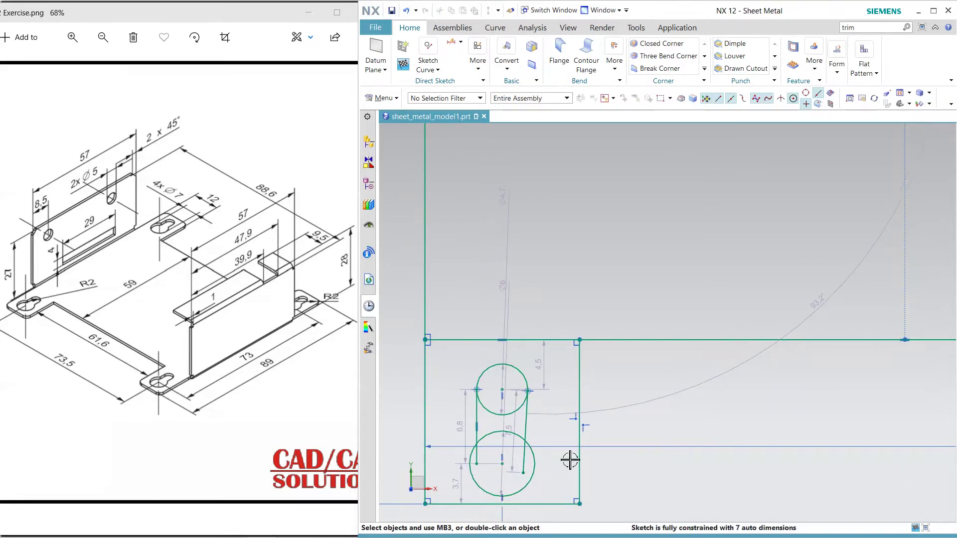
{"action": "left_click", "coordinate": [526, 420]}
Step: Make the right side line vertical and trim the inner arcs of both circles
{"action": "left_click", "coordinate": [658, 387]}
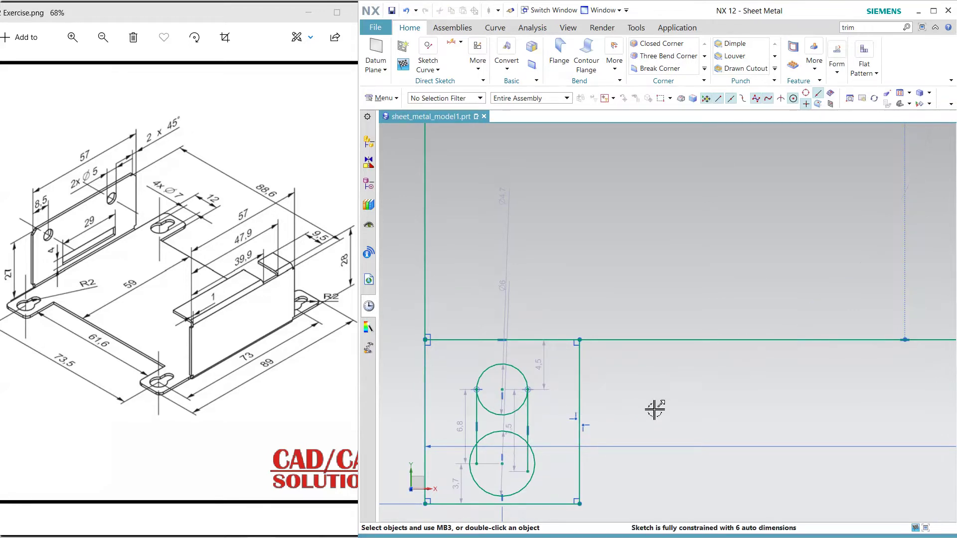
{"action": "left_click", "coordinate": [435, 69]}
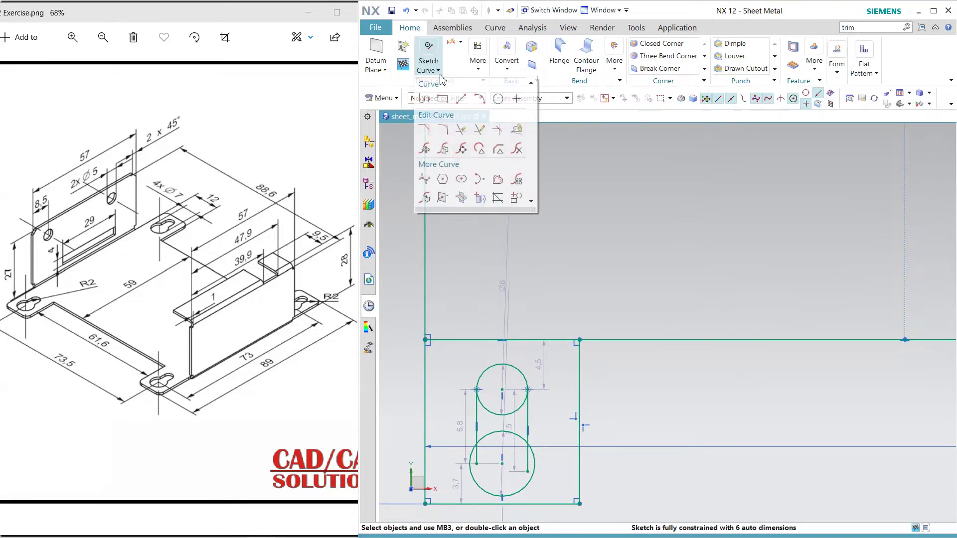
{"action": "left_click", "coordinate": [477, 131]}
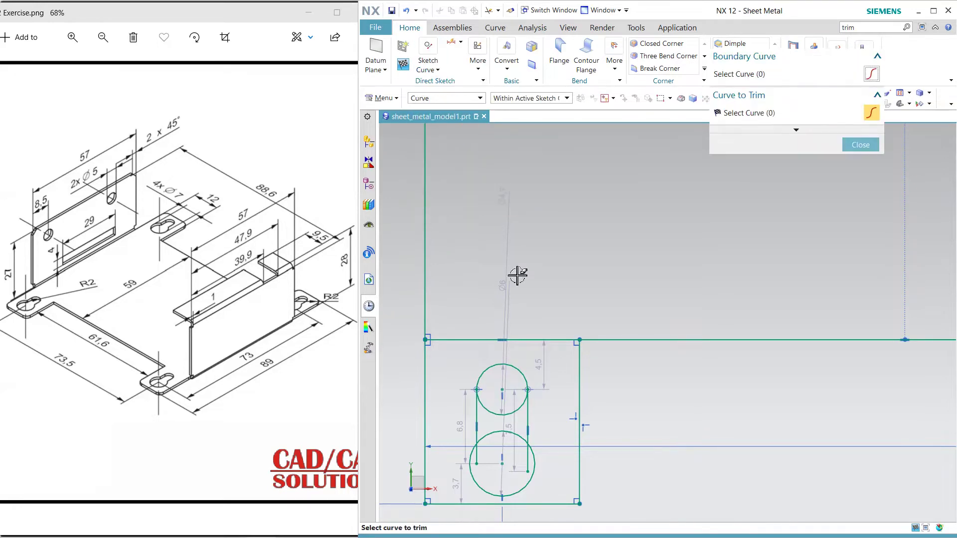
{"action": "left_click", "coordinate": [494, 432]}
{"action": "left_click", "coordinate": [496, 414]}
{"action": "key", "text": "Escape"}
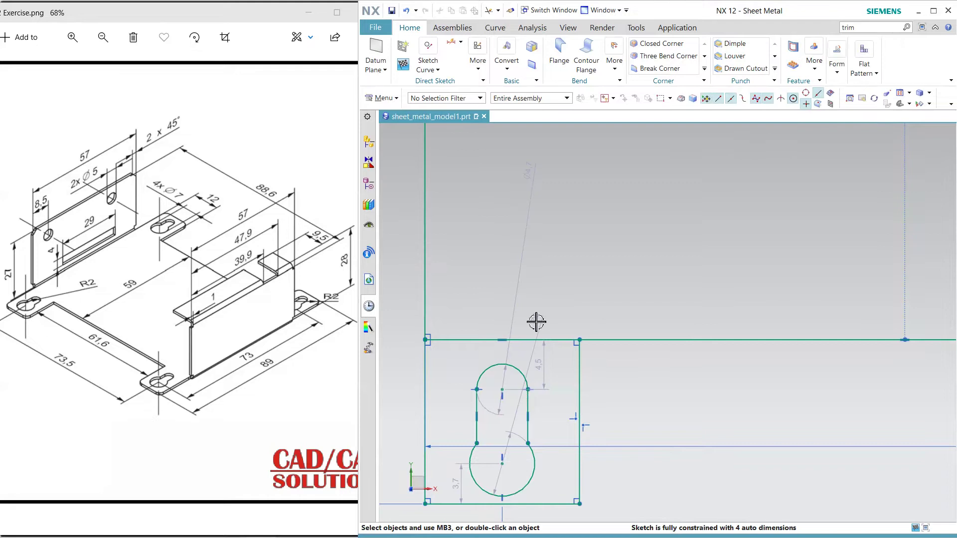
Step: Dimension the slot: lower circle Ø7, upper circle Ø4, lower centre 6 above the edge
{"action": "double_click", "coordinate": [537, 322]}
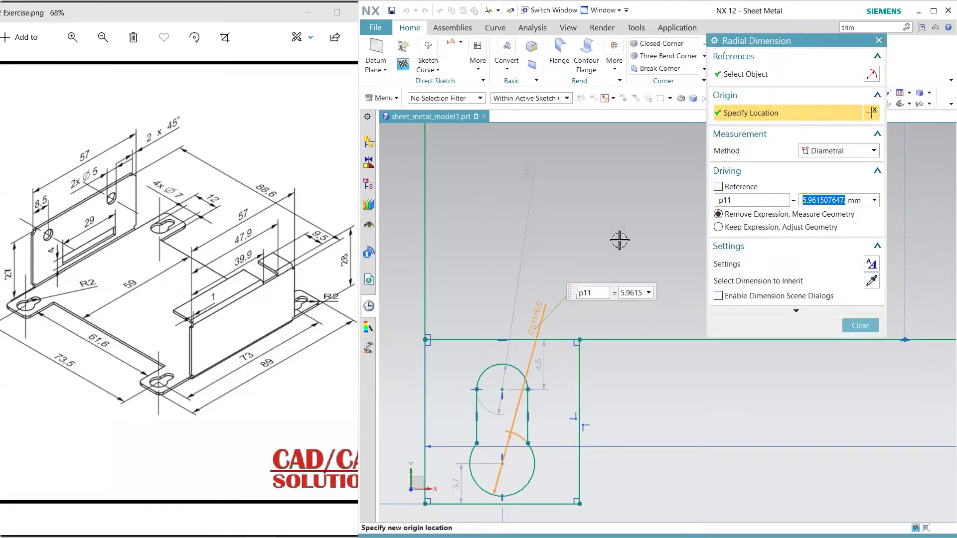
{"action": "type", "text": "7"}
{"action": "key", "text": "Return"}
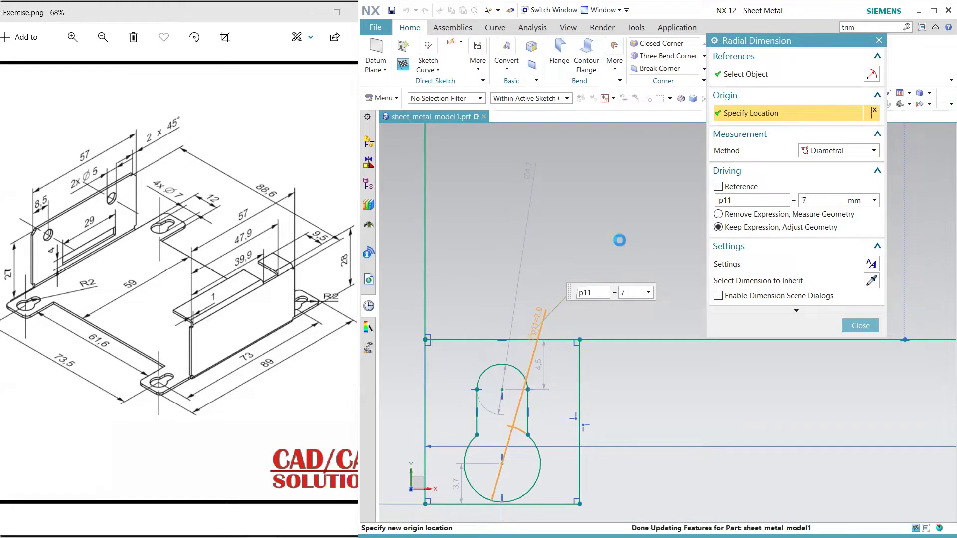
{"action": "middle_click", "coordinate": [518, 244]}
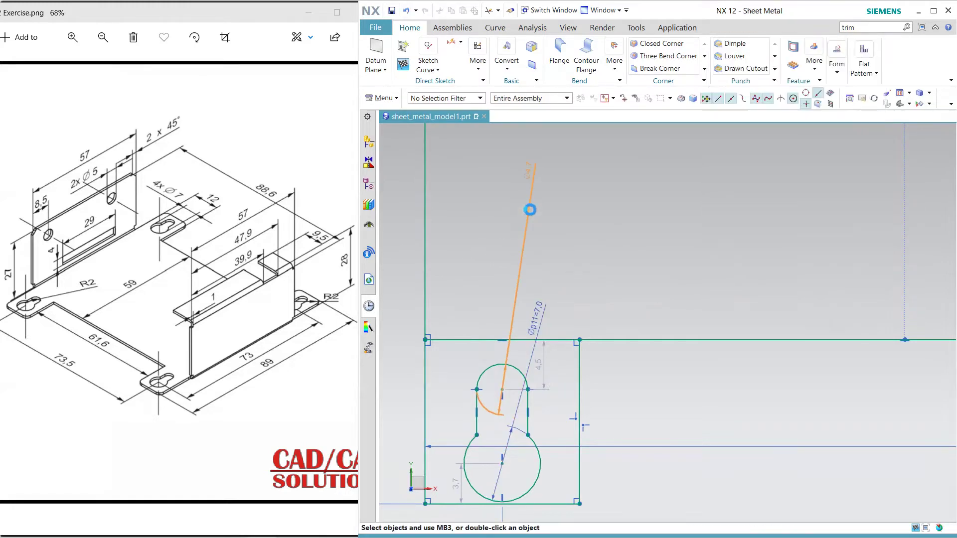
{"action": "double_click", "coordinate": [529, 170]}
{"action": "type", "text": "4"}
{"action": "key", "text": "Return"}
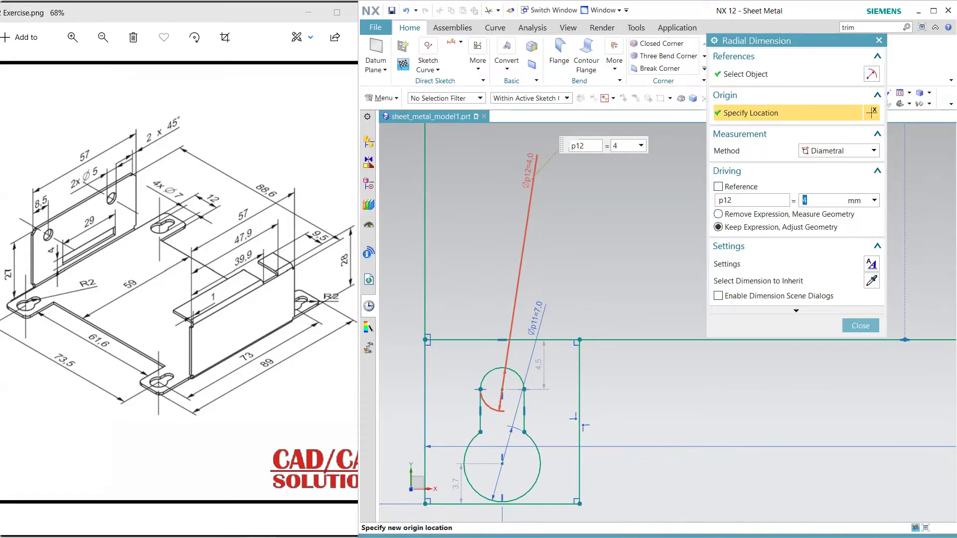
{"action": "double_click", "coordinate": [458, 482]}
{"action": "type", "text": "6"}
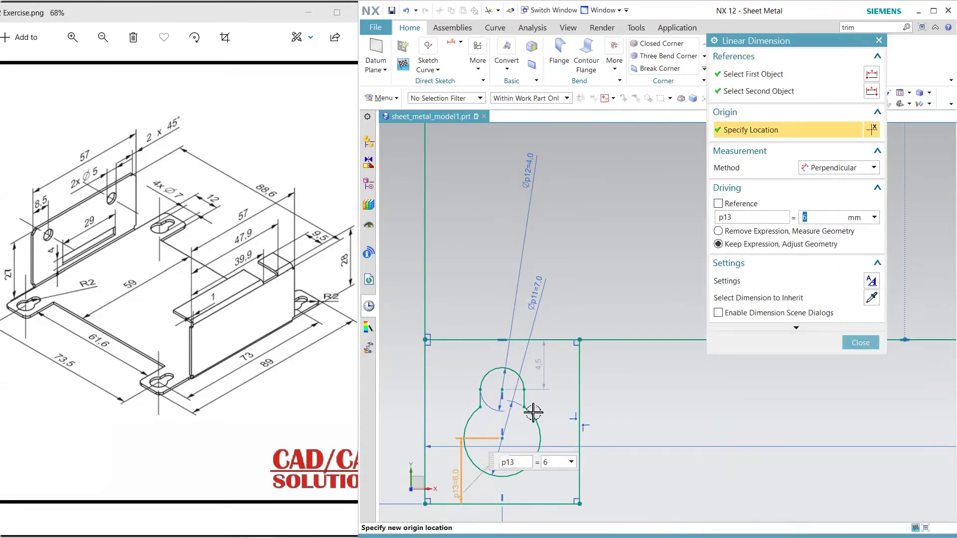
{"action": "left_click", "coordinate": [847, 346]}
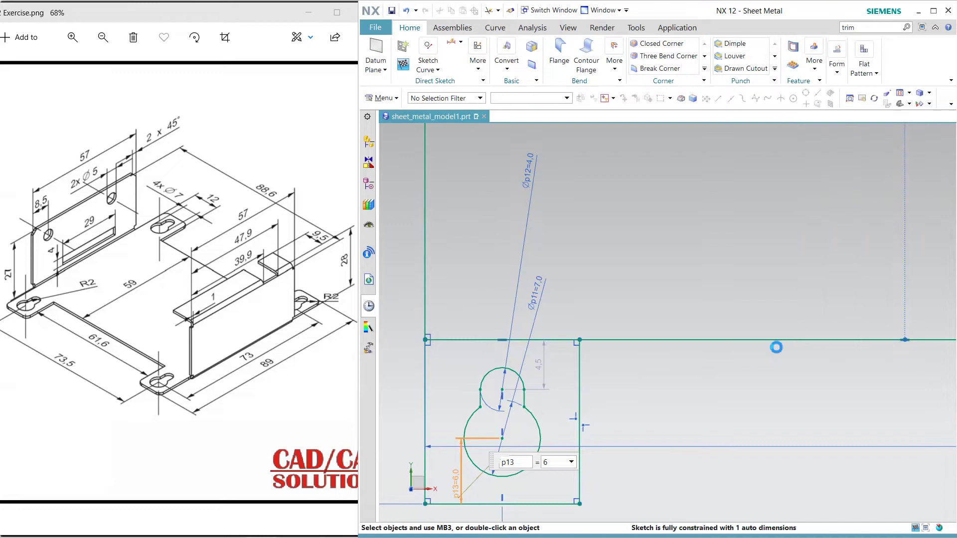
Step: Add a 5 mm dimension between the two circle centres
{"action": "left_click", "coordinate": [451, 42]}
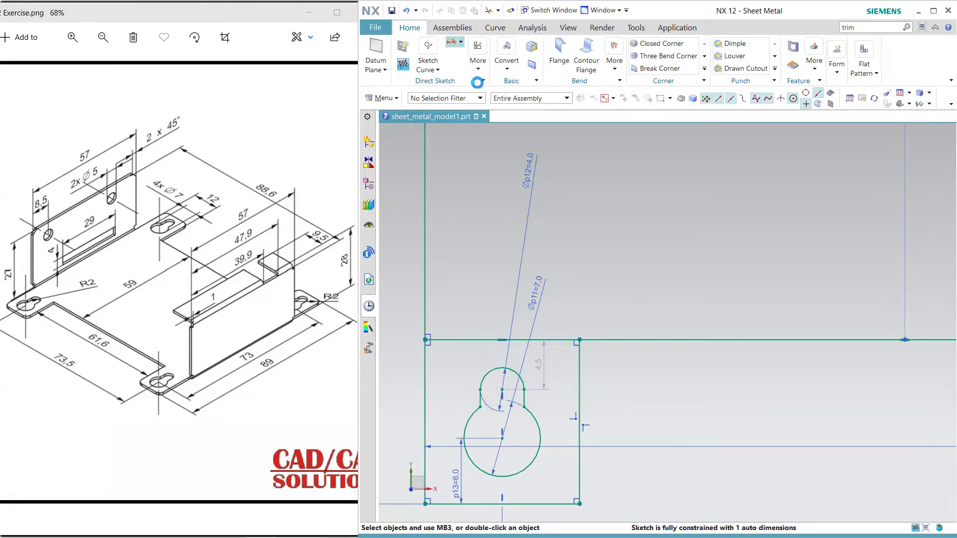
{"action": "left_click", "coordinate": [513, 408]}
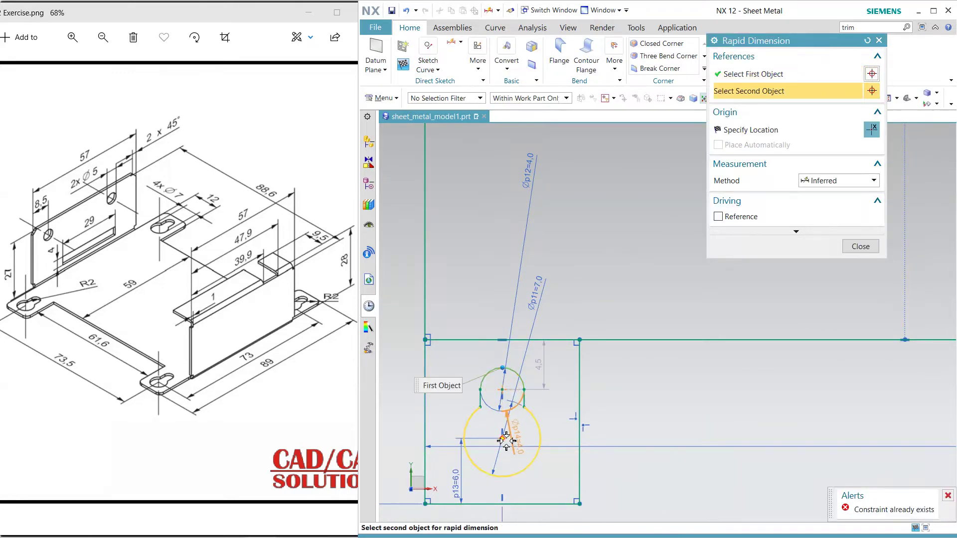
{"action": "left_click", "coordinate": [502, 438]}
{"action": "left_click", "coordinate": [595, 419]}
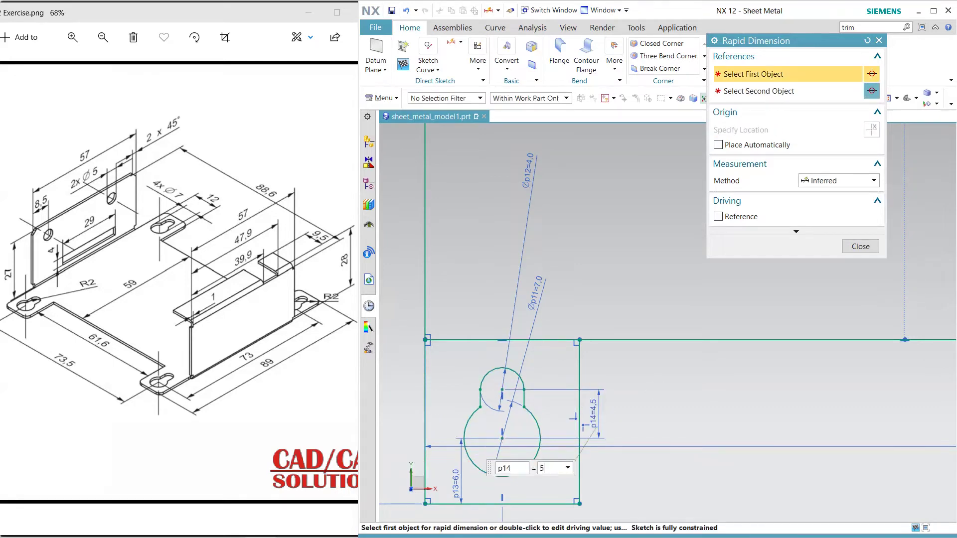
{"action": "key", "text": "Return"}
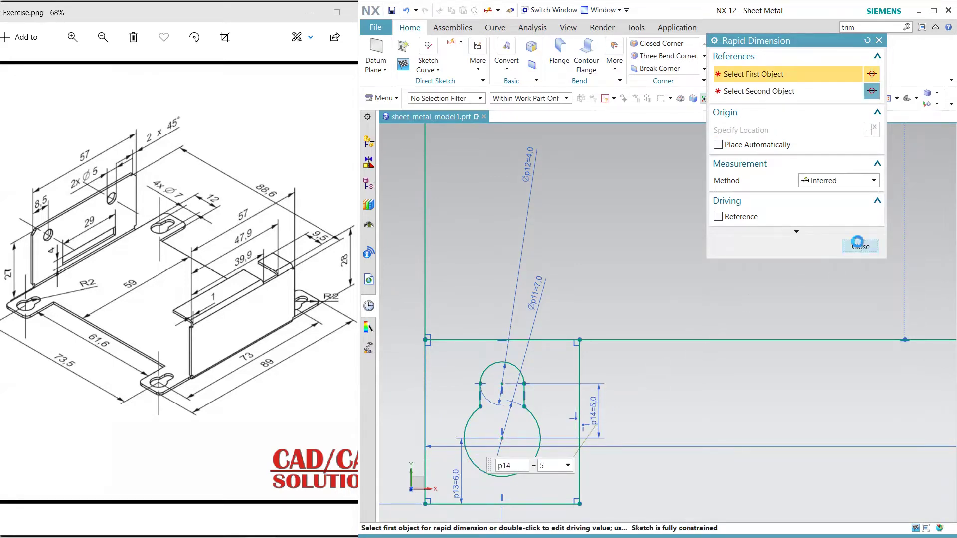
{"action": "left_click", "coordinate": [857, 246]}
{"action": "scroll", "coordinate": [729, 397], "scroll_direction": "up", "scroll_amount": 3}
Step: Mirror the keyhole slot about the vertical axis onto the lower-right tab
{"action": "middle_click_drag", "start_coordinate": [746, 318], "coordinate": [594, 307], "text": "shift"}
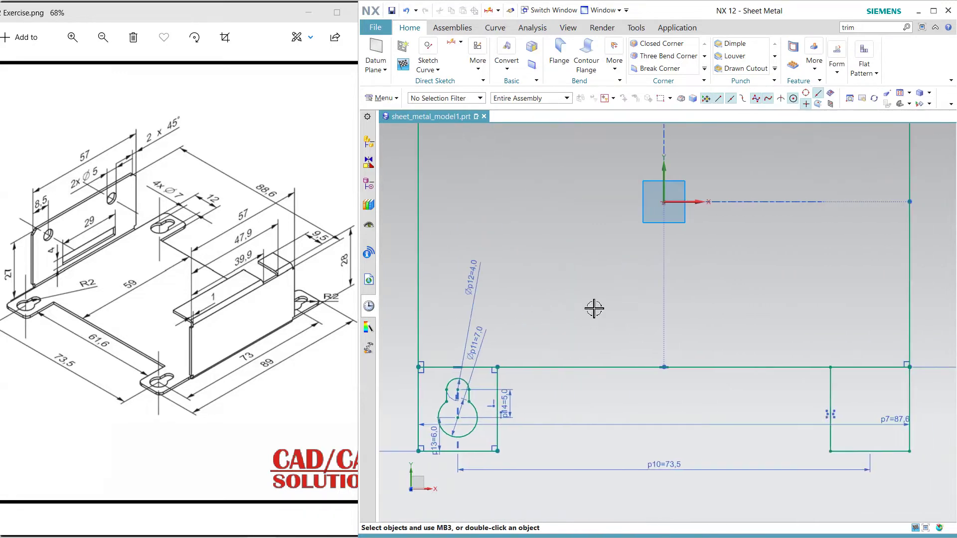
{"action": "scroll", "coordinate": [604, 309], "scroll_direction": "up", "scroll_amount": 2}
{"action": "left_click", "coordinate": [437, 70]}
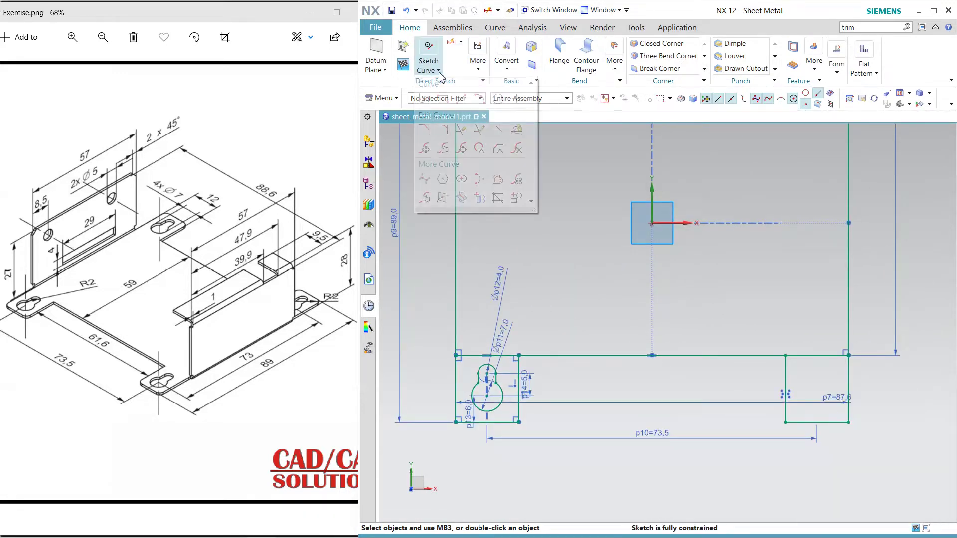
{"action": "left_click", "coordinate": [424, 198]}
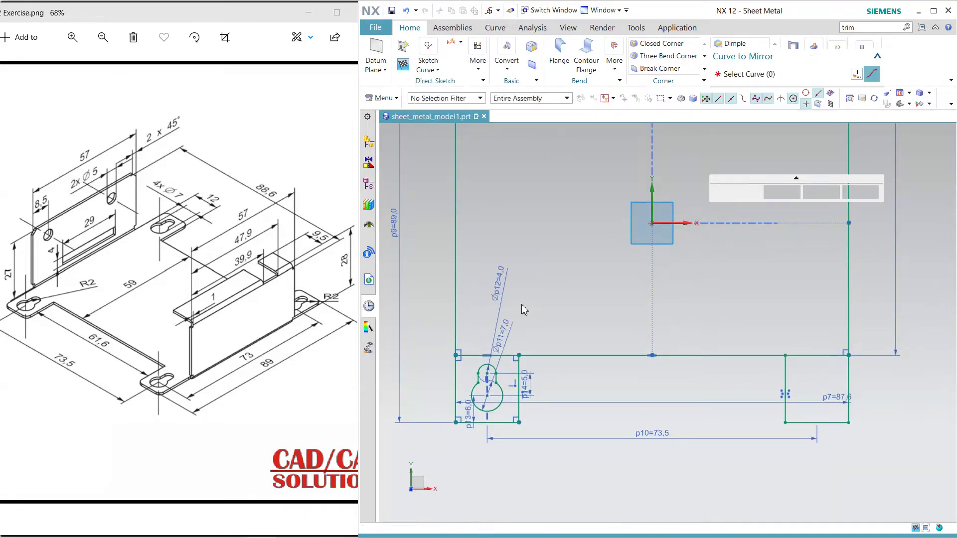
{"action": "left_click", "coordinate": [504, 393]}
{"action": "middle_click", "coordinate": [720, 178]}
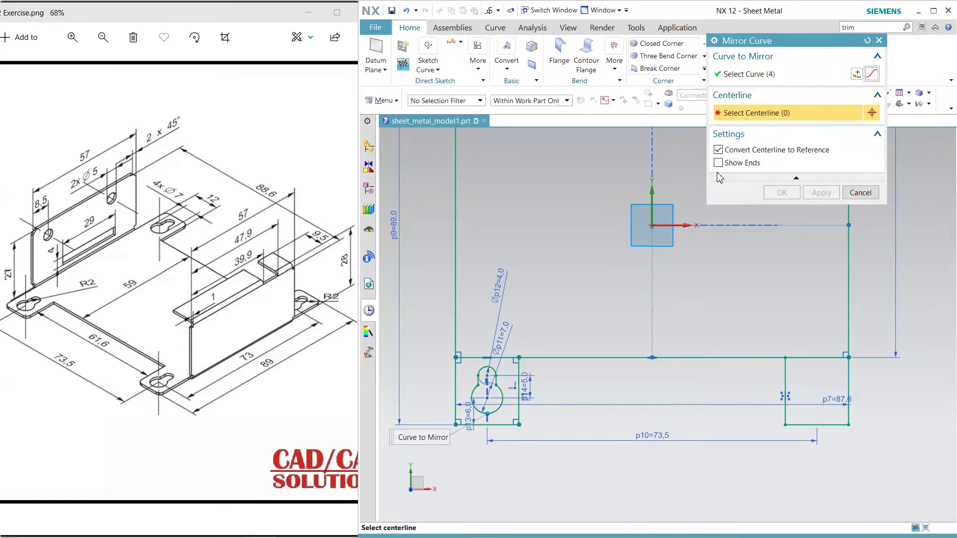
{"action": "left_click", "coordinate": [653, 202]}
{"action": "left_click", "coordinate": [821, 192]}
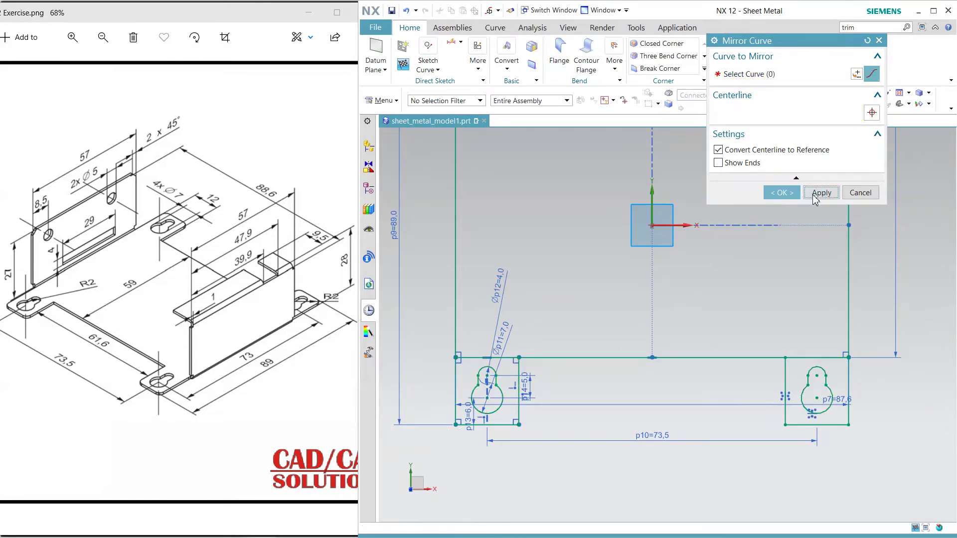
{"action": "left_click", "coordinate": [859, 193]}
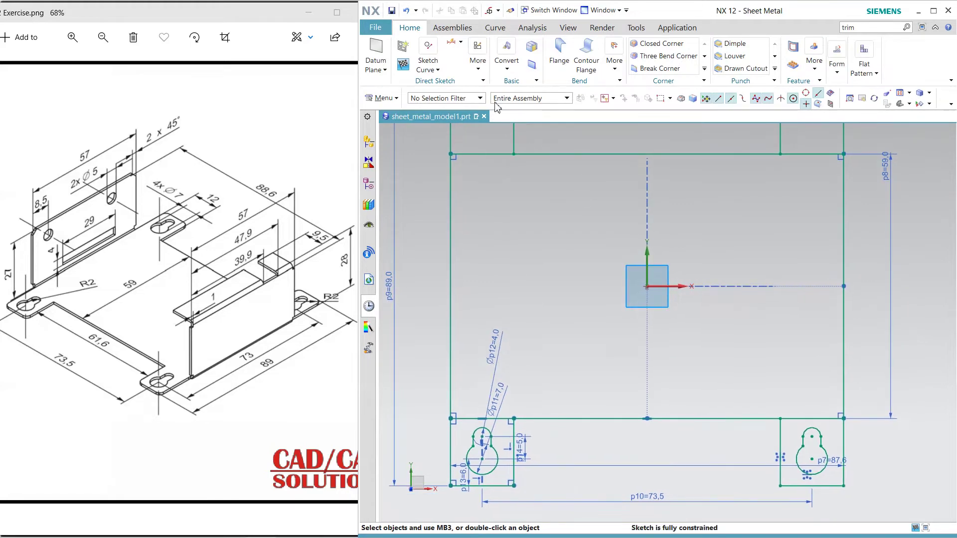
Step: Pattern both keyholes along the vertical axis, count 2, pitch 73
{"action": "left_click", "coordinate": [434, 71]}
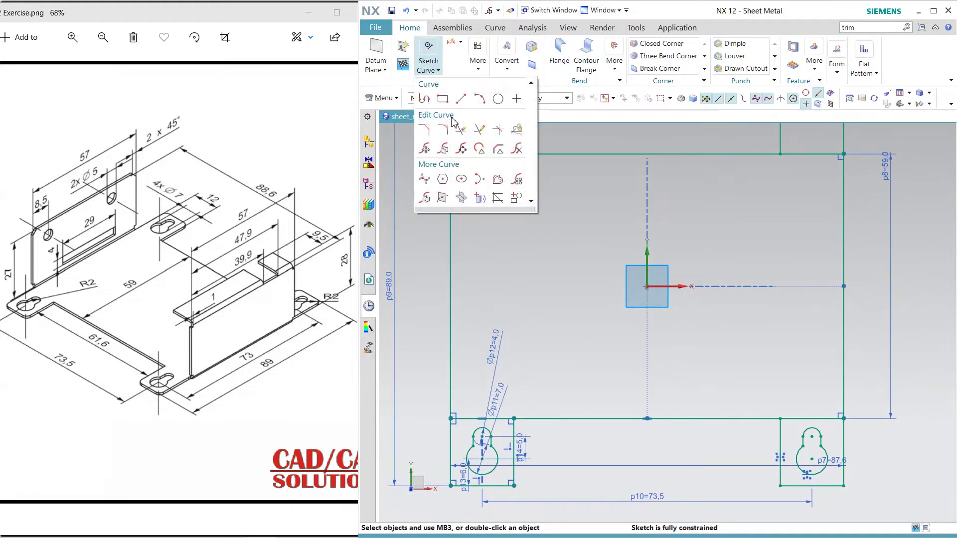
{"action": "left_click", "coordinate": [516, 182]}
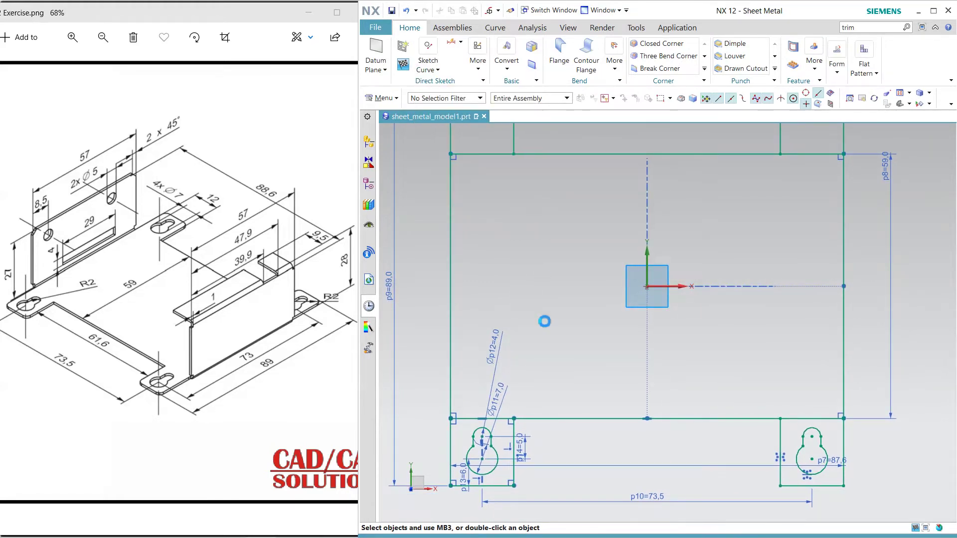
{"action": "left_click", "coordinate": [498, 461]}
{"action": "left_click", "coordinate": [819, 444]}
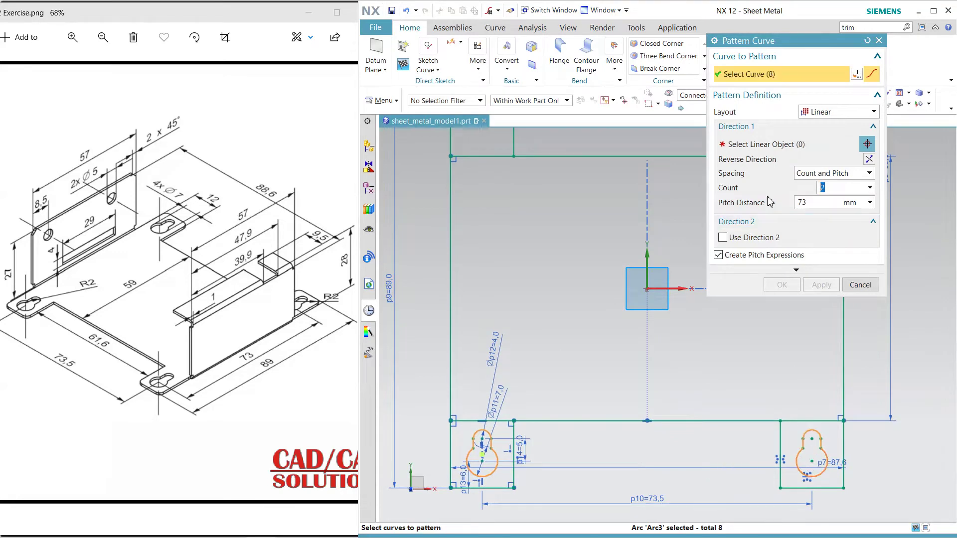
{"action": "left_click", "coordinate": [762, 144]}
{"action": "left_click", "coordinate": [647, 255]}
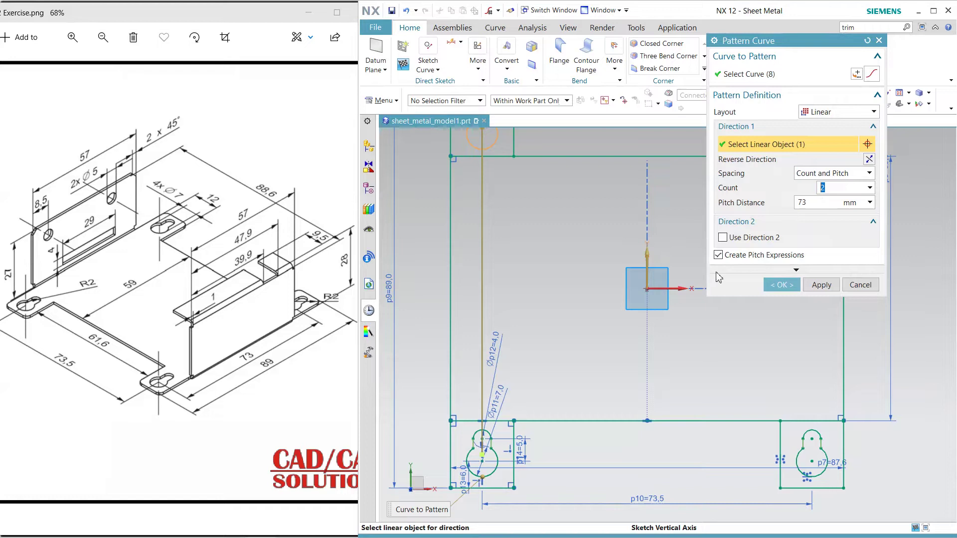
{"action": "left_click", "coordinate": [781, 285]}
{"action": "scroll", "coordinate": [706, 320], "scroll_direction": "down", "scroll_amount": 2}
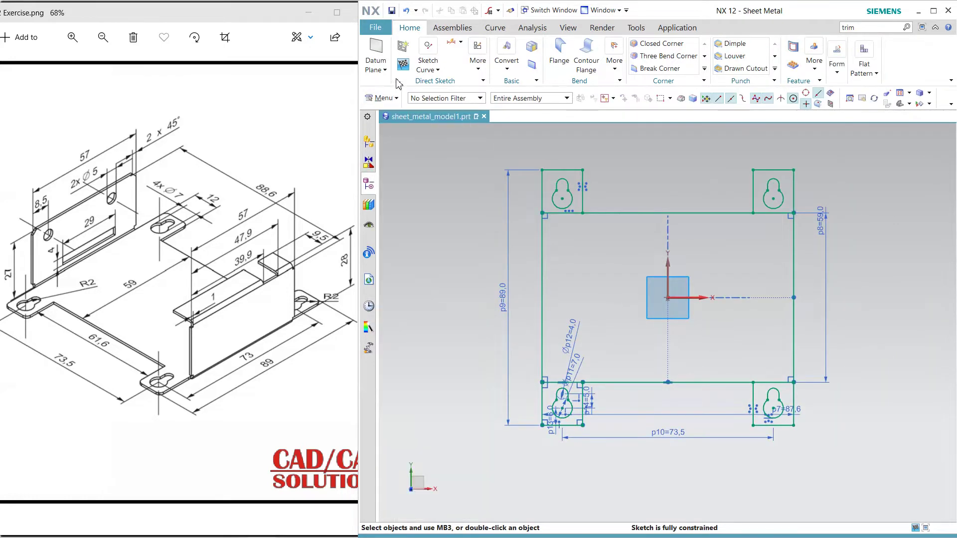
Step: Finish the sketch and set the sheet metal relief width to 1 mm in preferences
{"action": "left_click", "coordinate": [402, 64]}
{"action": "middle_click_drag", "start_coordinate": [583, 251], "coordinate": [566, 263]}
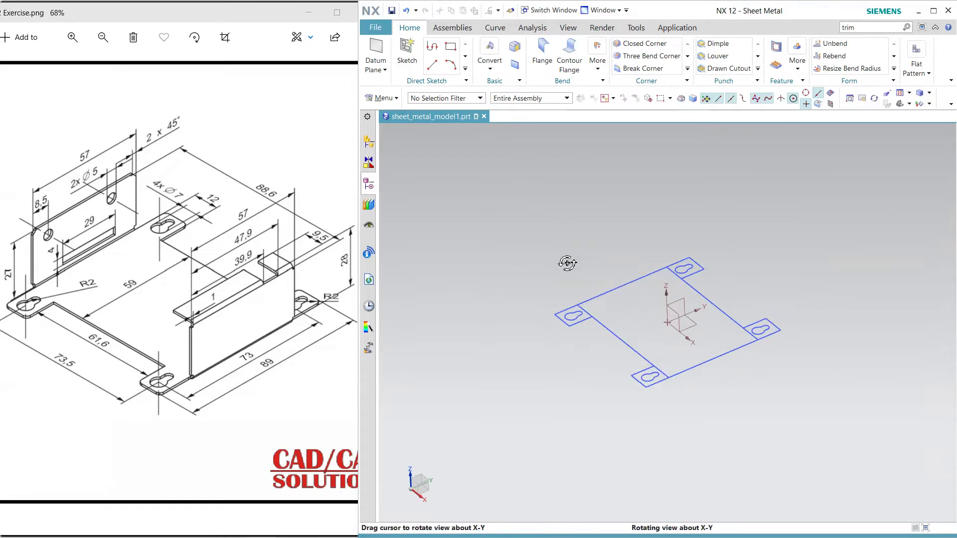
{"action": "left_click", "coordinate": [382, 98]}
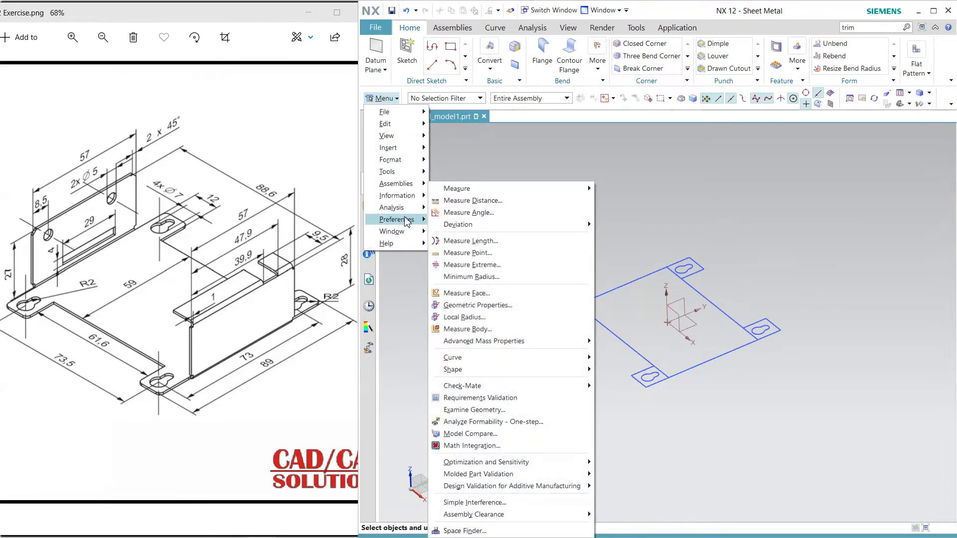
{"action": "left_click", "coordinate": [489, 220]}
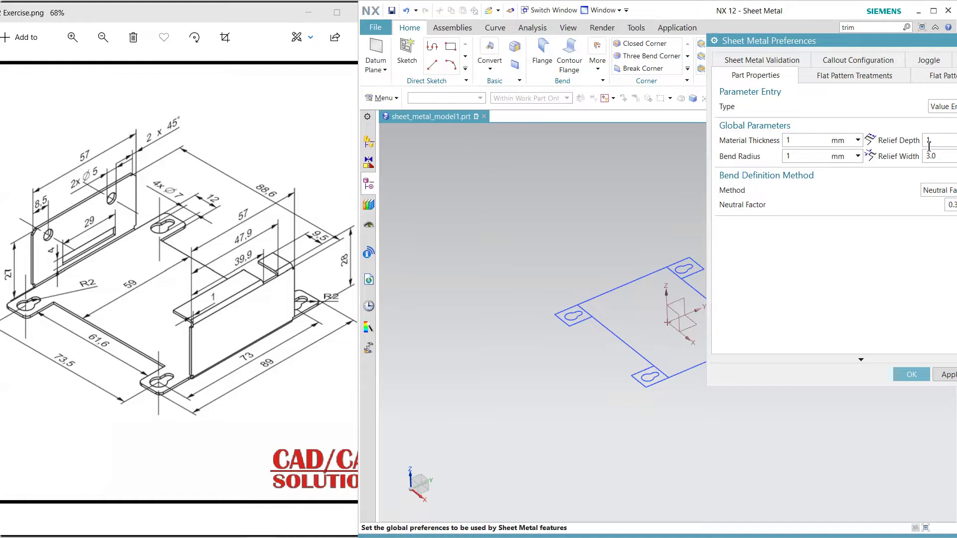
{"action": "type", "text": "1"}
{"action": "left_click", "coordinate": [912, 374]}
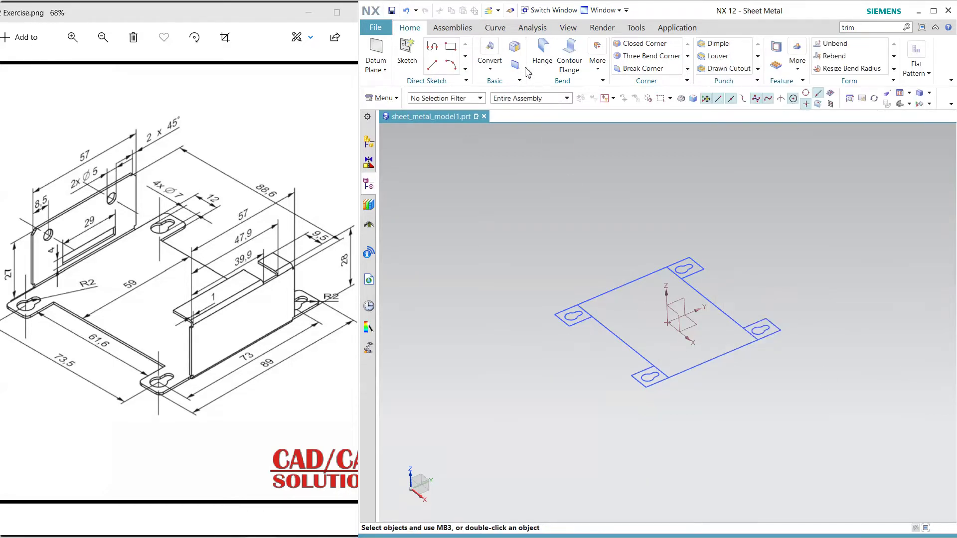
Step: Create a 1 mm base tab from the central plate region and all four keyhole lug regions
{"action": "left_click", "coordinate": [521, 70]}
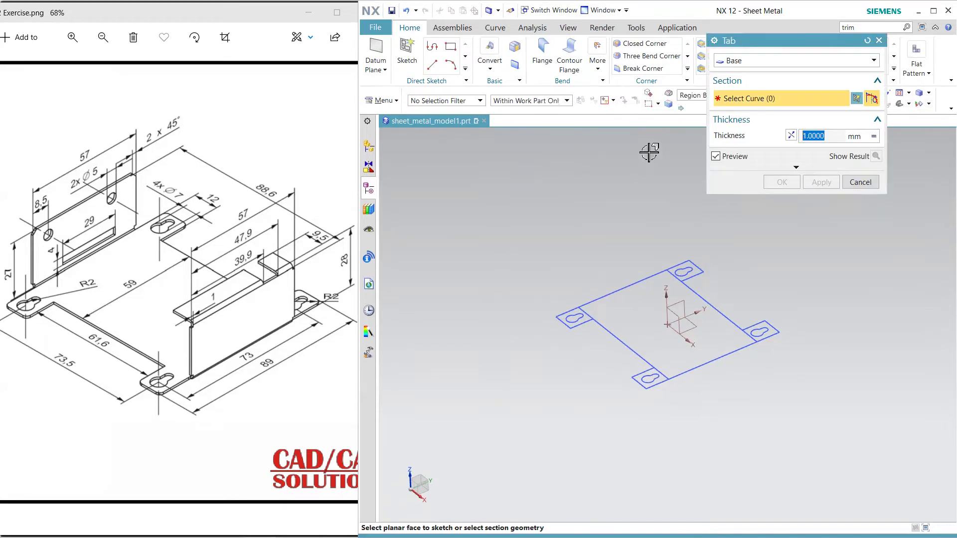
{"action": "left_click", "coordinate": [658, 299]}
{"action": "left_click", "coordinate": [573, 319]}
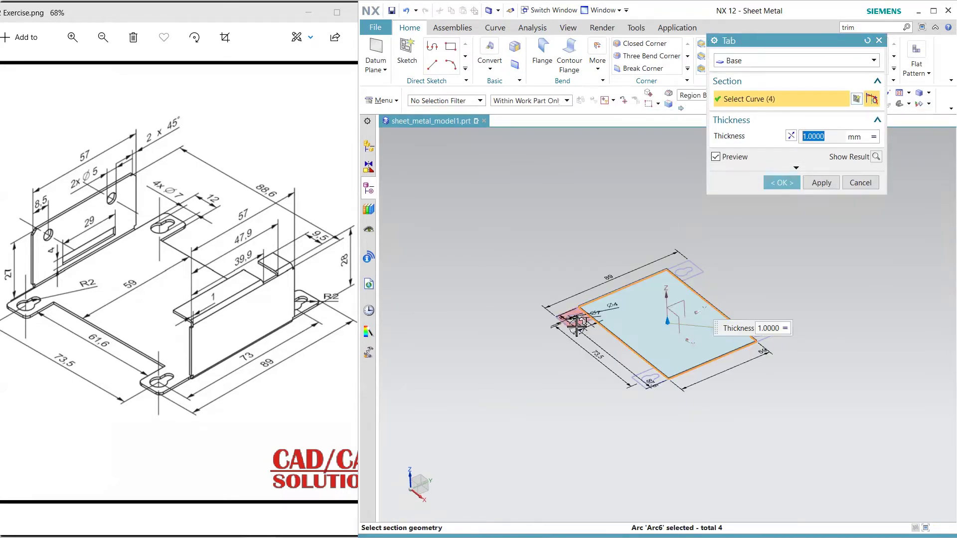
{"action": "left_click", "coordinate": [685, 271]}
{"action": "left_click", "coordinate": [761, 332]}
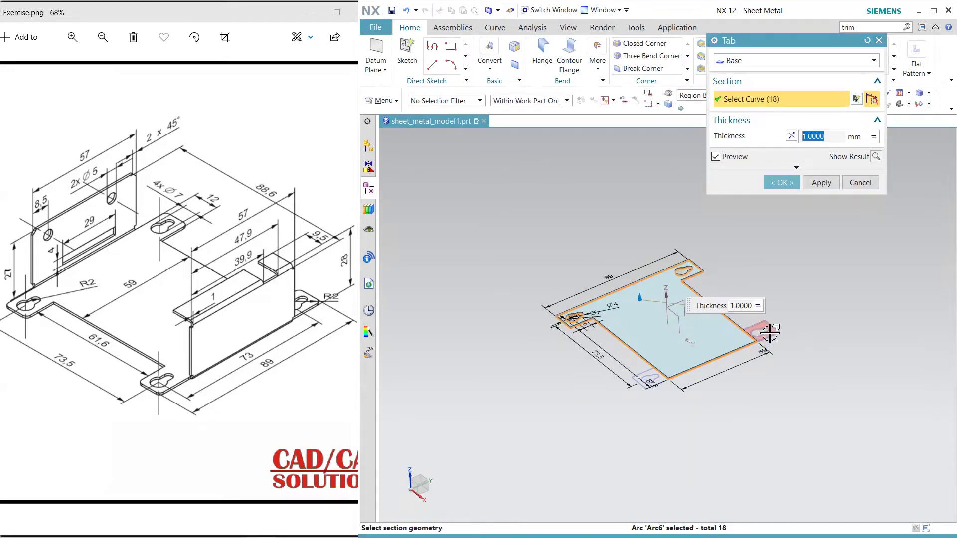
{"action": "left_click", "coordinate": [661, 390]}
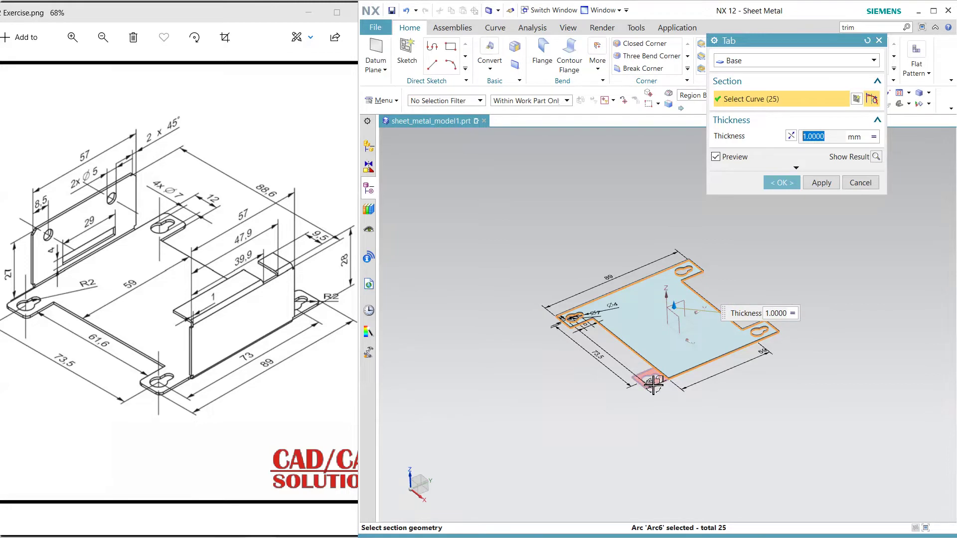
{"action": "left_click", "coordinate": [774, 184]}
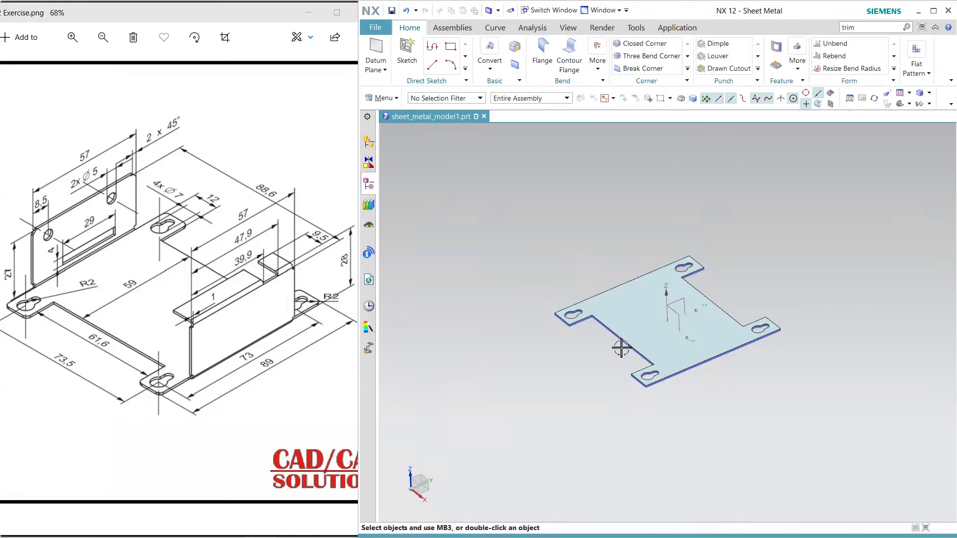
{"action": "middle_click_drag", "start_coordinate": [619, 347], "coordinate": [579, 354]}
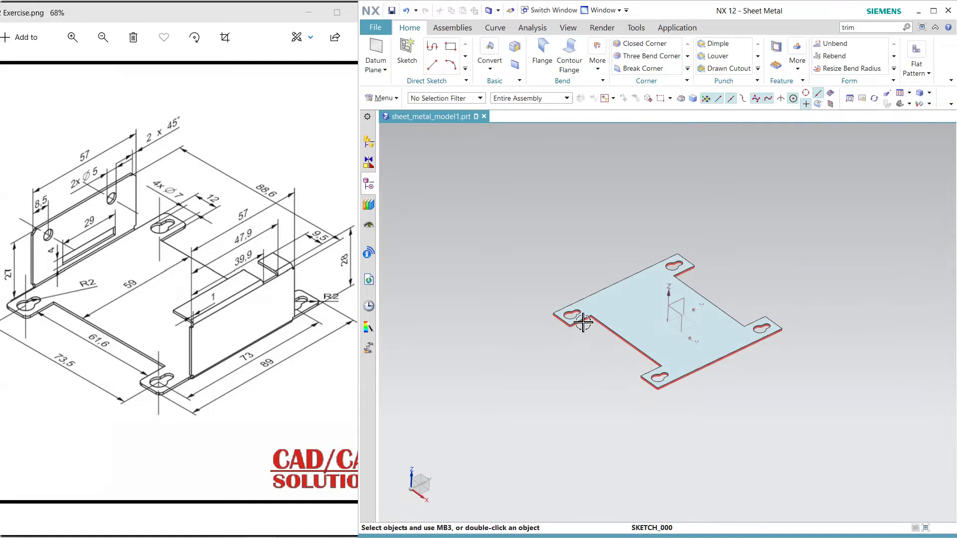
{"action": "key", "text": "ctrl+f"}
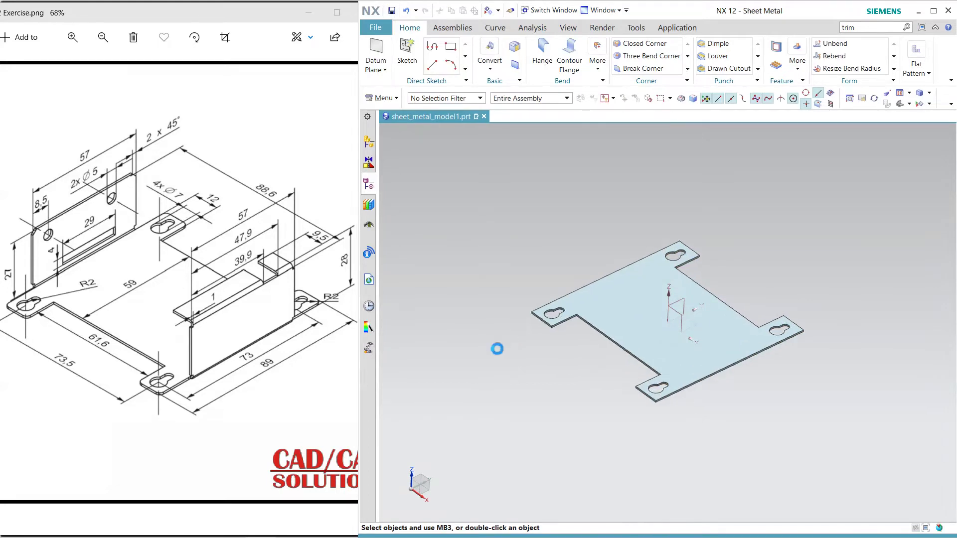
{"action": "scroll", "coordinate": [634, 274], "scroll_direction": "up", "scroll_amount": 2}
{"action": "middle_click_drag", "start_coordinate": [581, 326], "coordinate": [575, 309]}
Step: Start a 2 mm Break Corner blend and select the first four plate corner edges
{"action": "left_click", "coordinate": [642, 69]}
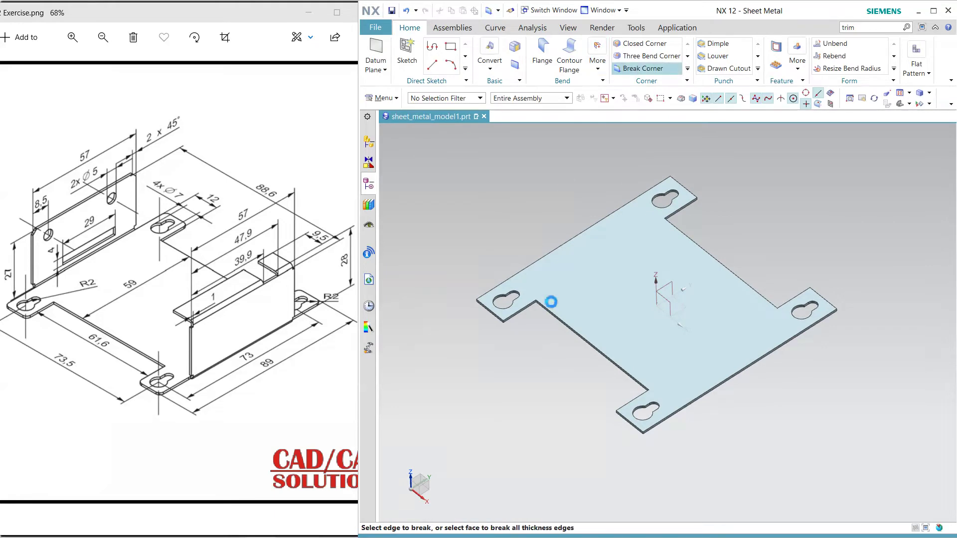
{"action": "scroll", "coordinate": [503, 317], "scroll_direction": "down", "scroll_amount": 5}
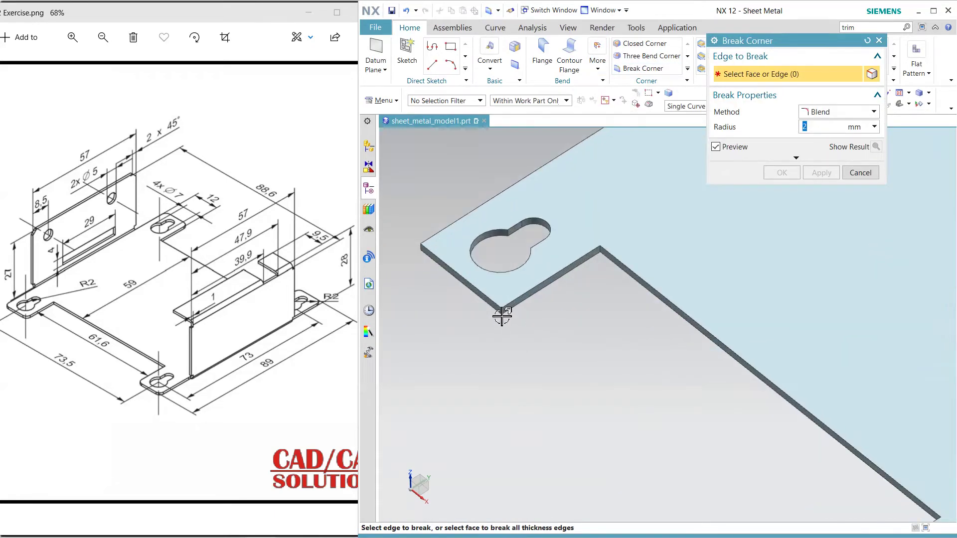
{"action": "left_click", "coordinate": [501, 315]}
{"action": "scroll", "coordinate": [519, 327], "scroll_direction": "up", "scroll_amount": 4}
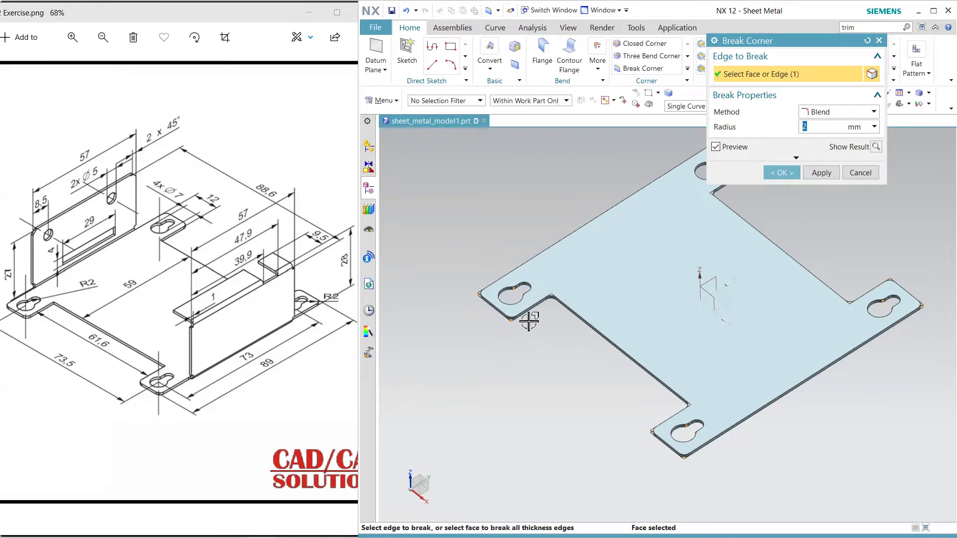
{"action": "left_click", "coordinate": [523, 317], "text": "shift"}
{"action": "scroll", "coordinate": [513, 325], "scroll_direction": "down", "scroll_amount": 5}
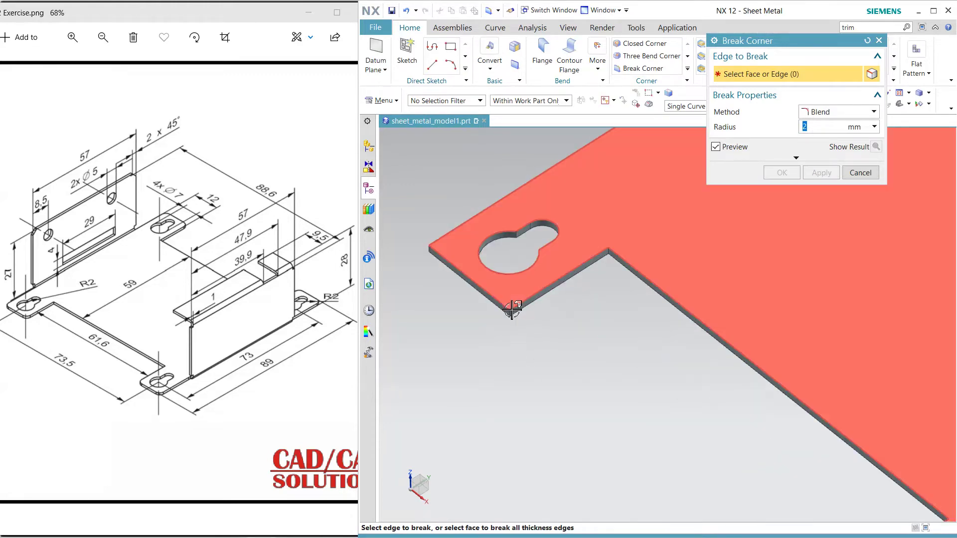
{"action": "left_click", "coordinate": [512, 314]}
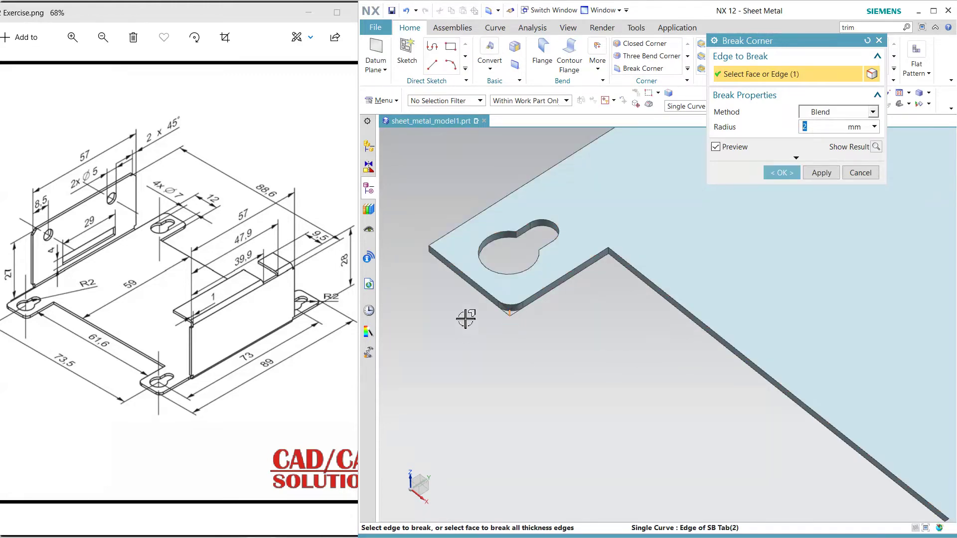
{"action": "left_click", "coordinate": [432, 249]}
{"action": "scroll", "coordinate": [628, 429], "scroll_direction": "up", "scroll_amount": 4}
{"action": "scroll", "coordinate": [606, 414], "scroll_direction": "down", "scroll_amount": 5}
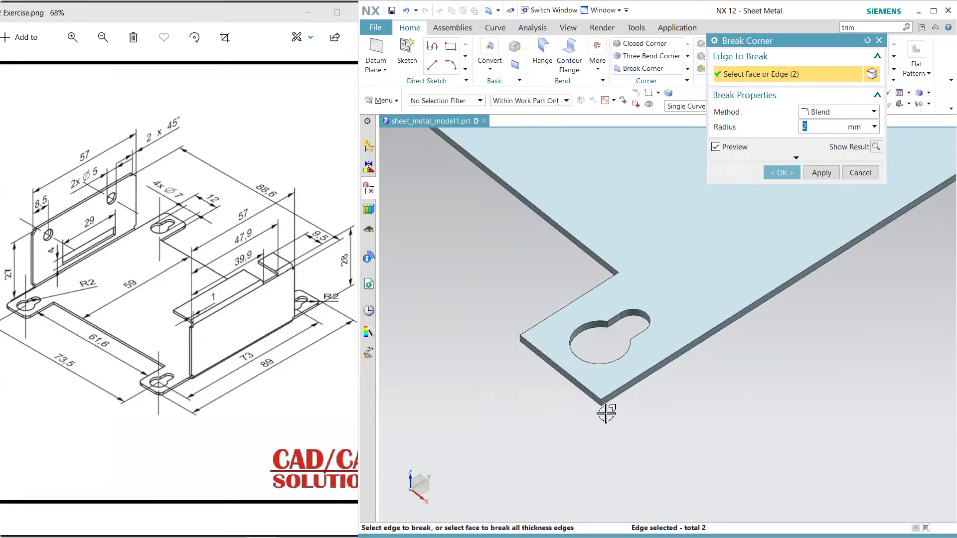
{"action": "scroll", "coordinate": [606, 413], "scroll_direction": "down", "scroll_amount": 2}
{"action": "left_click", "coordinate": [598, 392]}
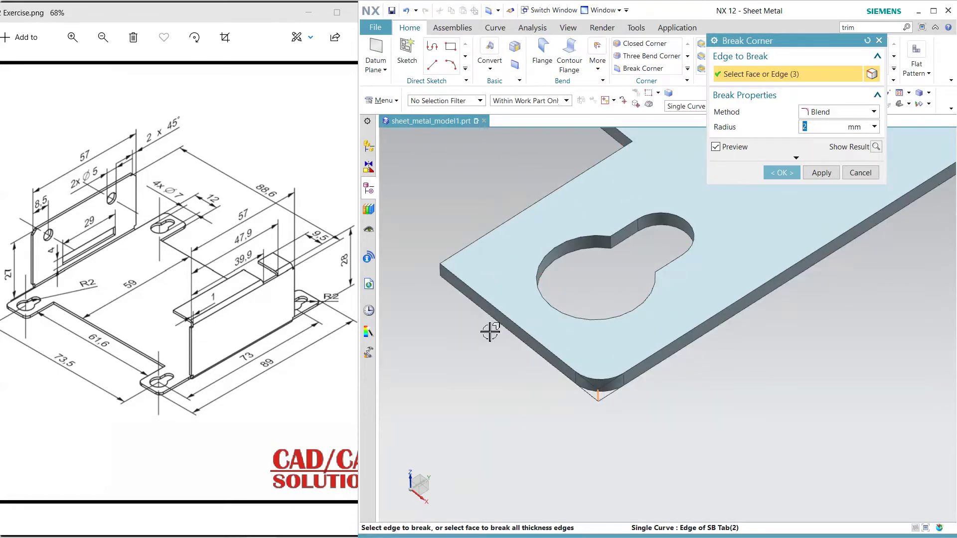
{"action": "left_click", "coordinate": [444, 271]}
Step: Add the remaining four corner edges and apply the 2 mm blend to all eight
{"action": "scroll", "coordinate": [557, 376], "scroll_direction": "up", "scroll_amount": 5}
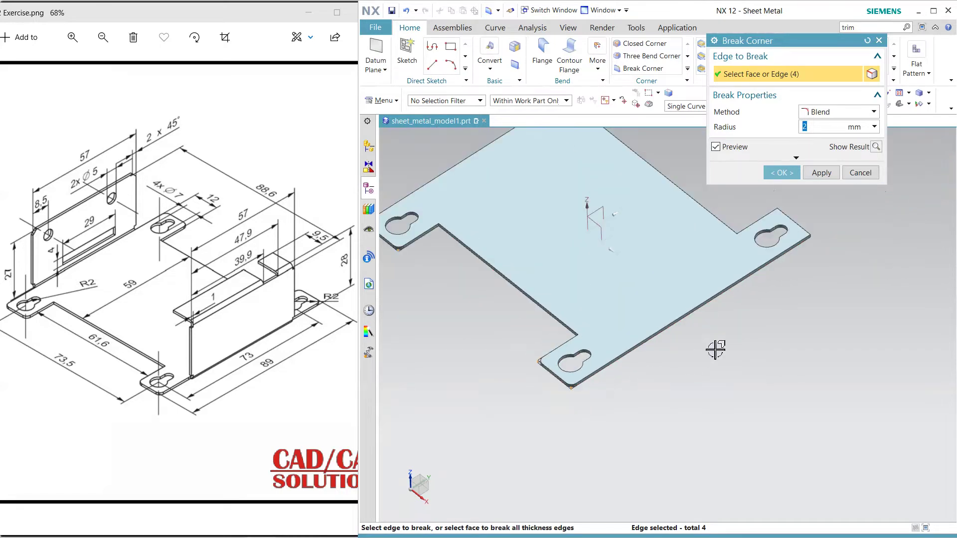
{"action": "scroll", "coordinate": [825, 237], "scroll_direction": "down", "scroll_amount": 5}
{"action": "left_click", "coordinate": [789, 243]}
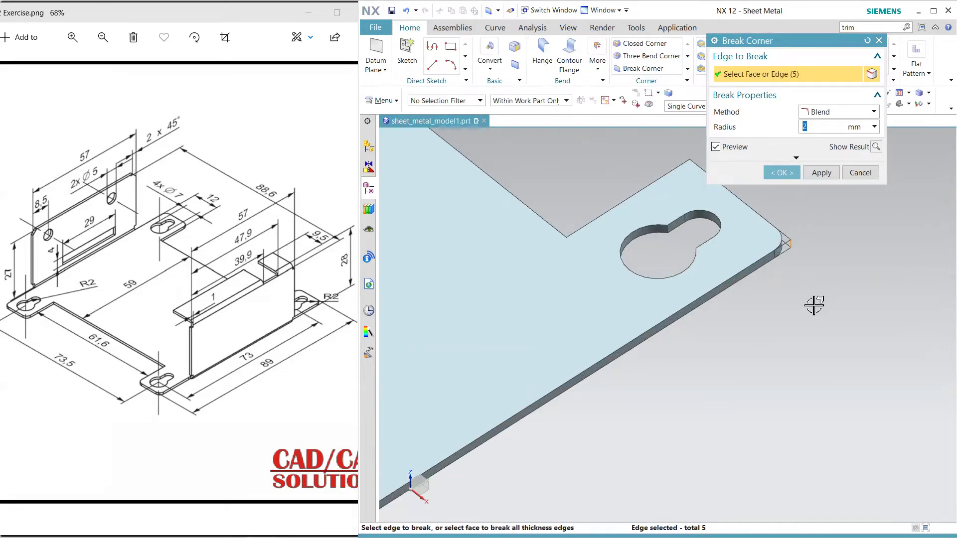
{"action": "scroll", "coordinate": [668, 196], "scroll_direction": "up", "scroll_amount": 5}
{"action": "scroll", "coordinate": [628, 174], "scroll_direction": "down", "scroll_amount": 6}
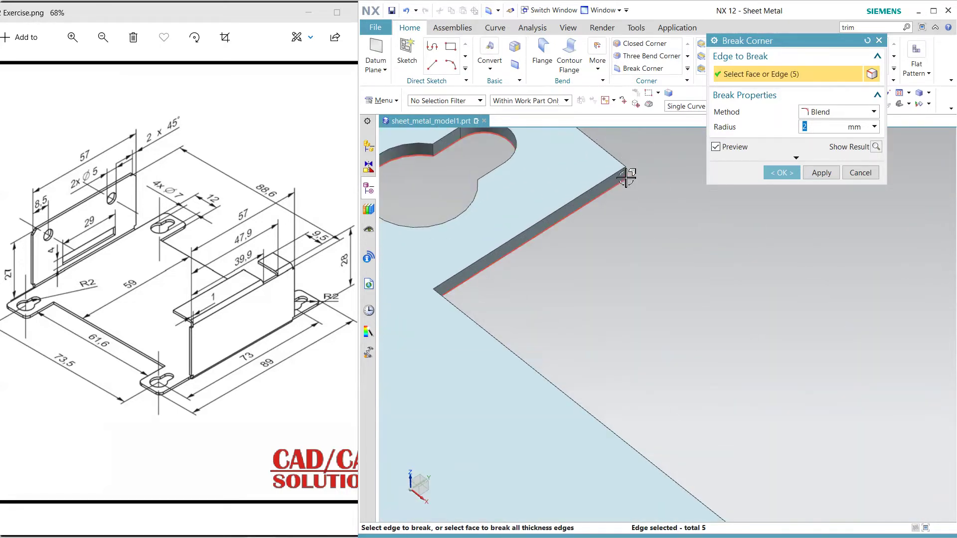
{"action": "left_click", "coordinate": [630, 172]}
{"action": "scroll", "coordinate": [683, 235], "scroll_direction": "up", "scroll_amount": 5}
{"action": "middle_click_drag", "start_coordinate": [745, 274], "coordinate": [667, 246]}
{"action": "scroll", "coordinate": [839, 410], "scroll_direction": "down", "scroll_amount": 6}
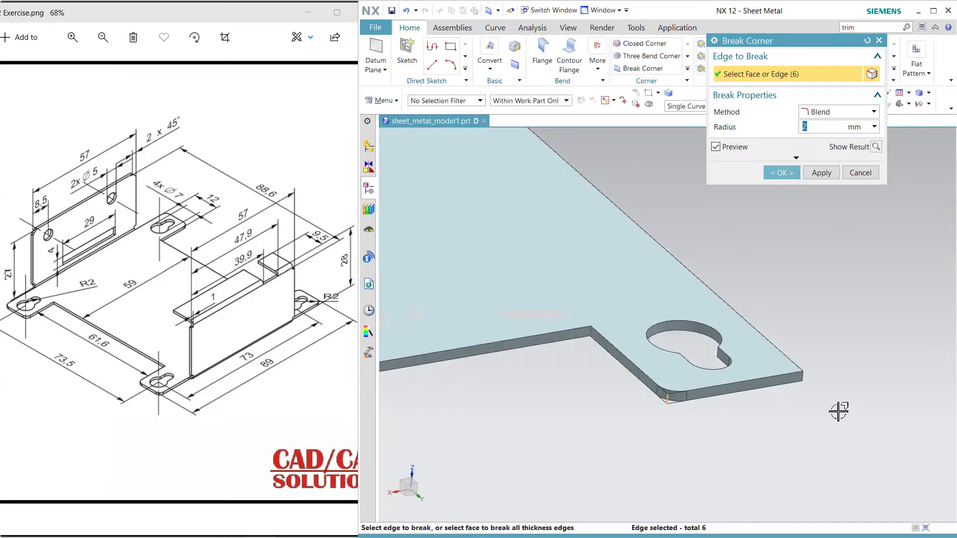
{"action": "left_click", "coordinate": [801, 367]}
{"action": "scroll", "coordinate": [647, 393], "scroll_direction": "up", "scroll_amount": 5}
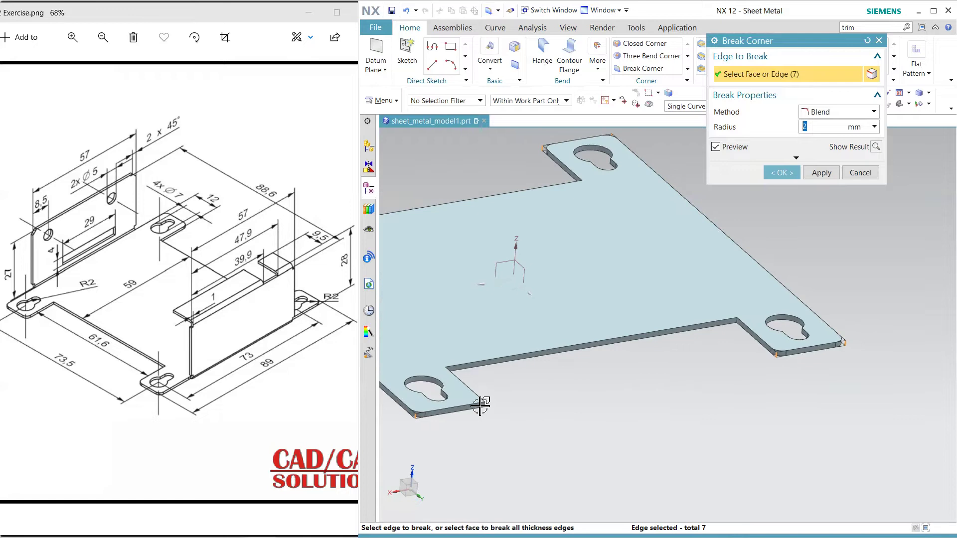
{"action": "scroll", "coordinate": [480, 406], "scroll_direction": "down", "scroll_amount": 5}
{"action": "left_click", "coordinate": [496, 404]}
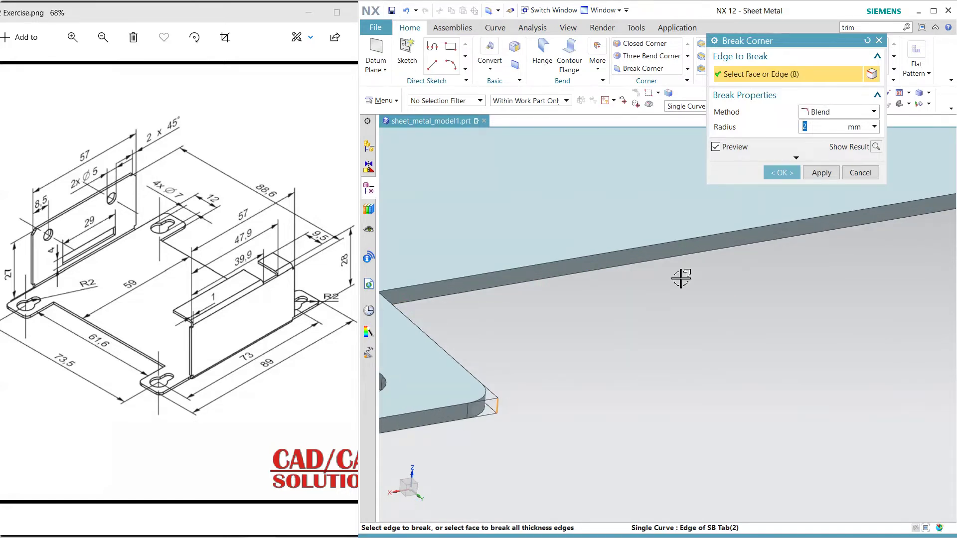
{"action": "left_click", "coordinate": [782, 173]}
{"action": "scroll", "coordinate": [696, 327], "scroll_direction": "up", "scroll_amount": 5}
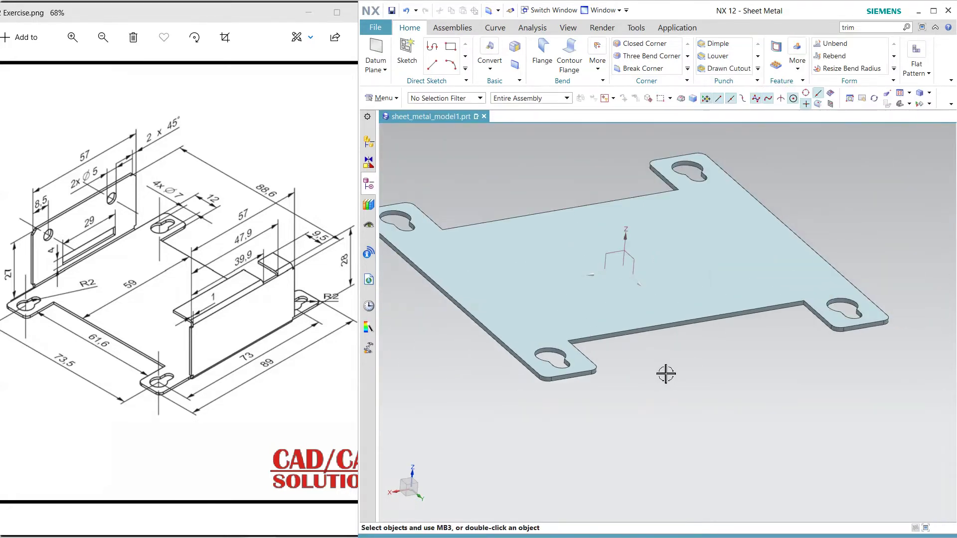
Step: Flange the plate's long edge at 90°, centred, 57 mm wide and 27 mm long
{"action": "middle_click_drag", "start_coordinate": [666, 373], "coordinate": [815, 429]}
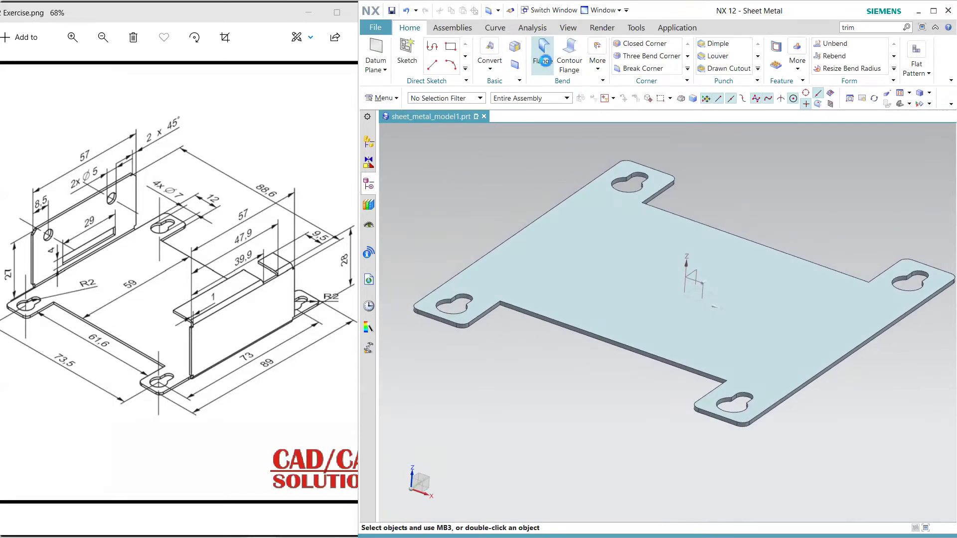
{"action": "left_click", "coordinate": [544, 56]}
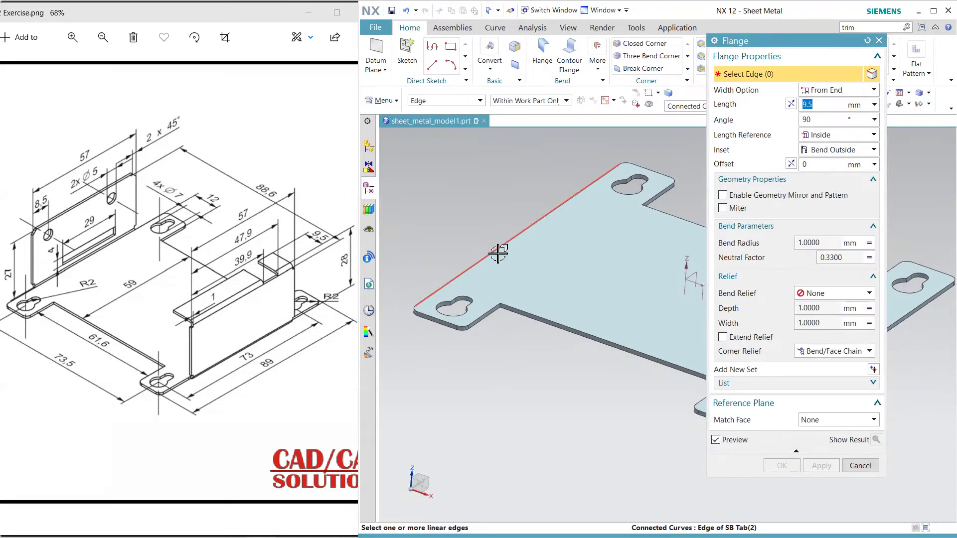
{"action": "left_click", "coordinate": [498, 253]}
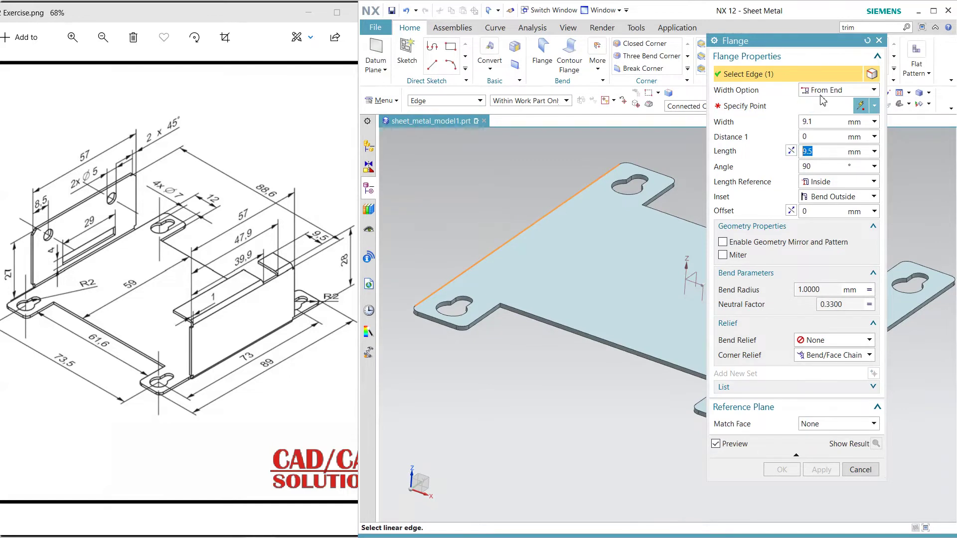
{"action": "left_click", "coordinate": [827, 90]}
{"action": "left_click", "coordinate": [830, 123]}
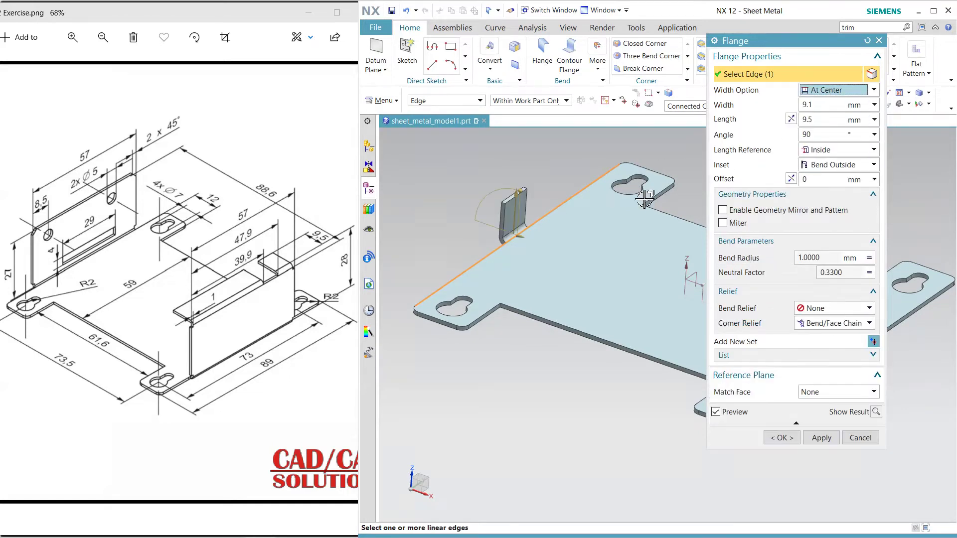
{"action": "left_click", "coordinate": [824, 106]}
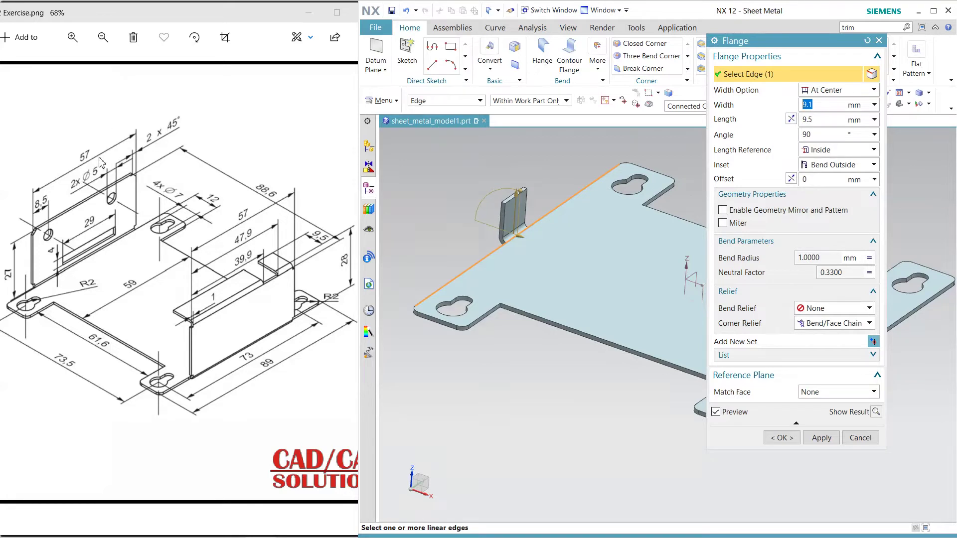
{"action": "key", "text": "Return"}
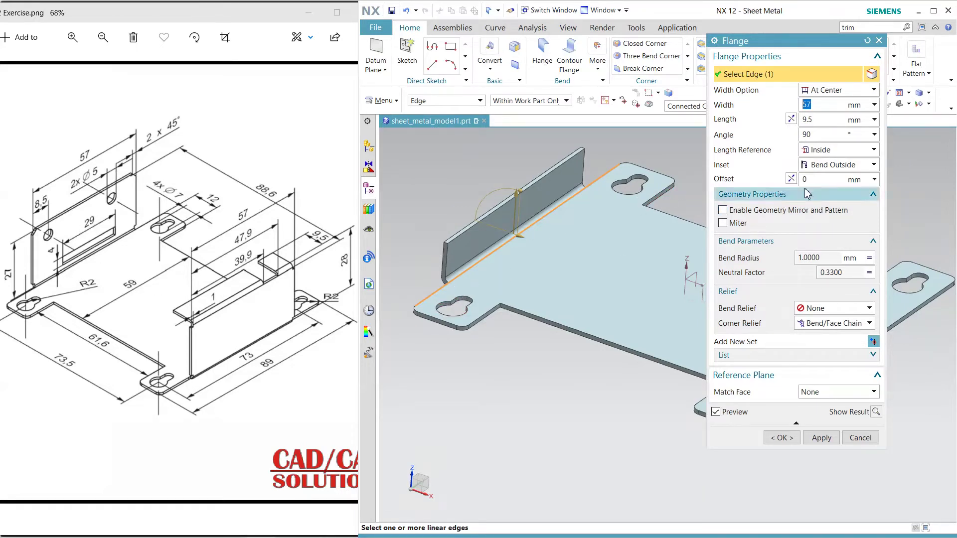
{"action": "left_click", "coordinate": [826, 119]}
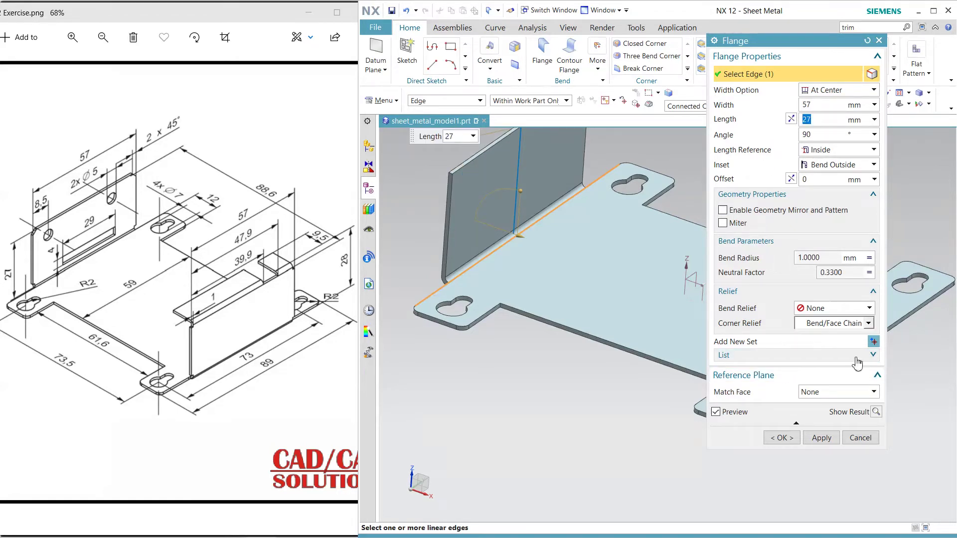
{"action": "left_click", "coordinate": [820, 438]}
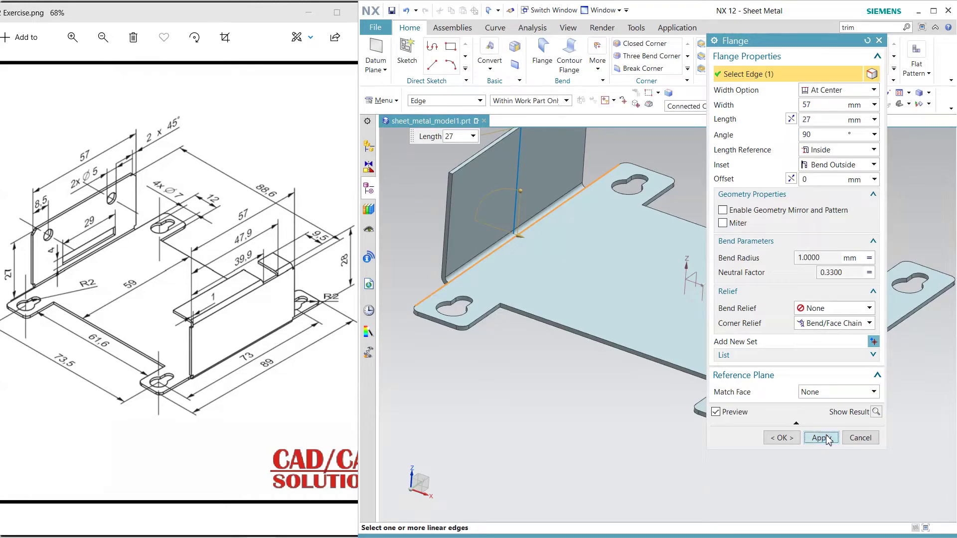
{"action": "middle_click_drag", "start_coordinate": [587, 371], "coordinate": [613, 362]}
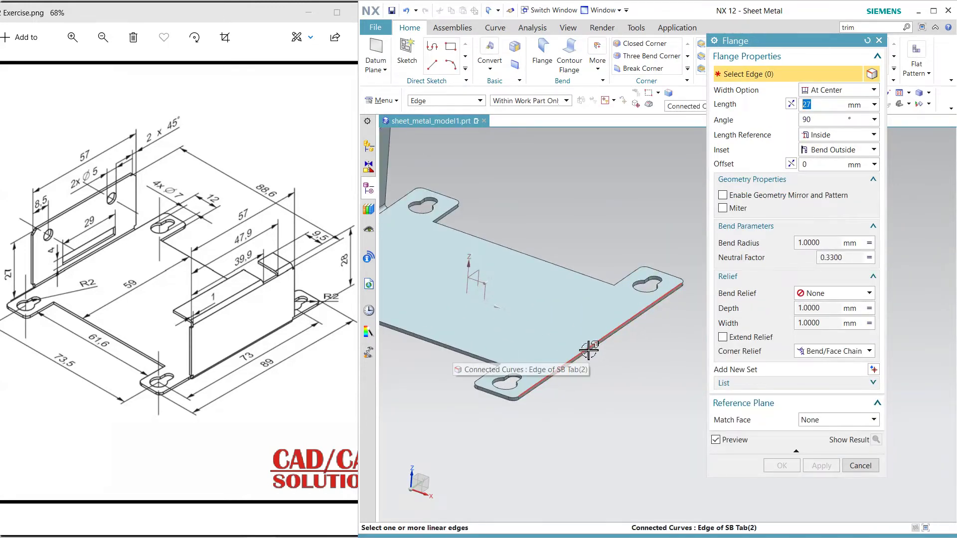
Step: Select the opposite long edge for a second 57 × 27 mm flange, with bend relief left at None
{"action": "left_click", "coordinate": [588, 349]}
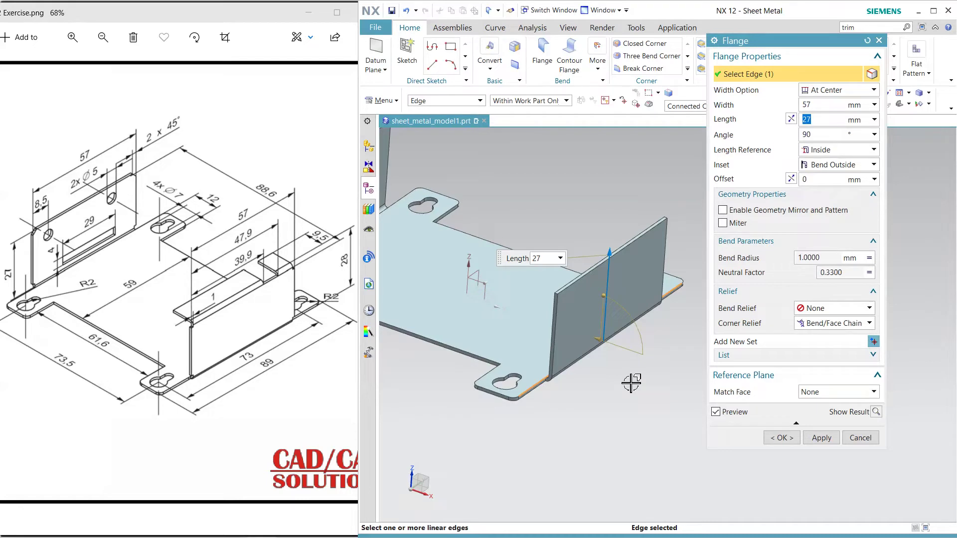
{"action": "left_click", "coordinate": [825, 312]}
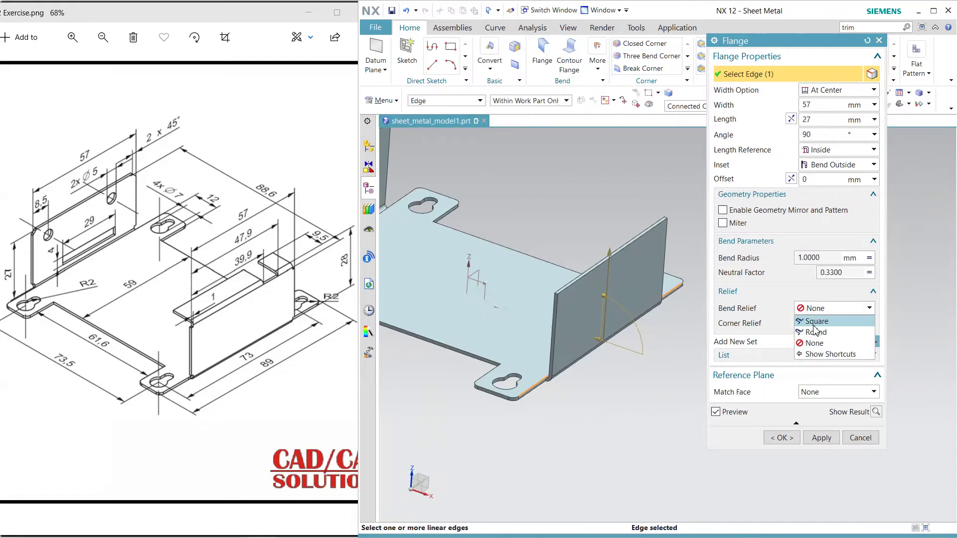
{"action": "left_click", "coordinate": [816, 323]}
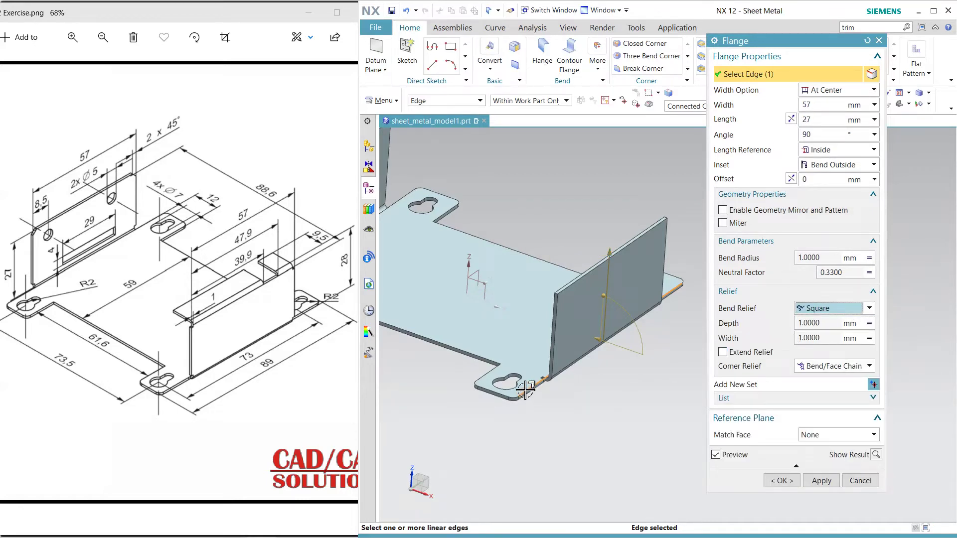
{"action": "scroll", "coordinate": [525, 390], "scroll_direction": "up", "scroll_amount": 5}
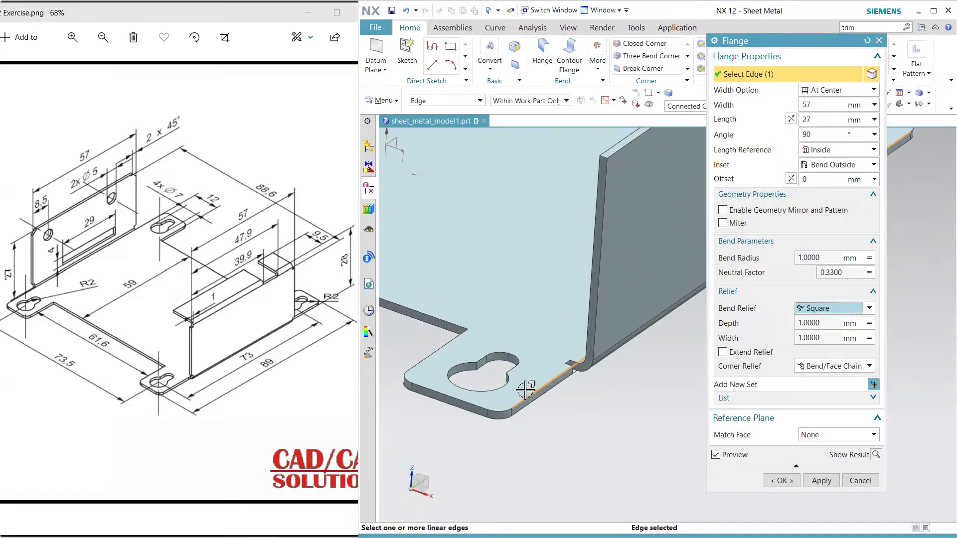
{"action": "left_click", "coordinate": [821, 308]}
{"action": "left_click", "coordinate": [817, 342]}
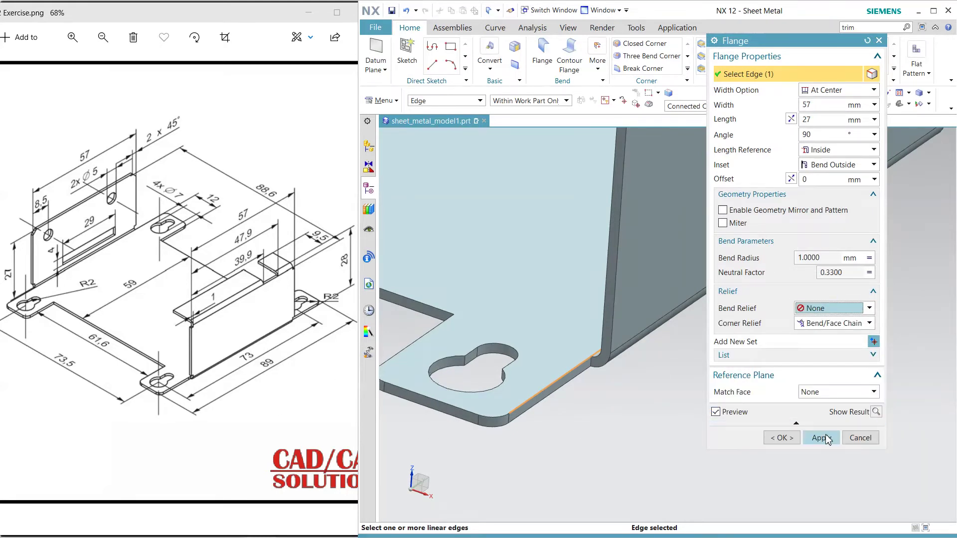
{"action": "scroll", "coordinate": [577, 381], "scroll_direction": "down", "scroll_amount": 3}
{"action": "middle_click_drag", "start_coordinate": [578, 357], "coordinate": [545, 369]}
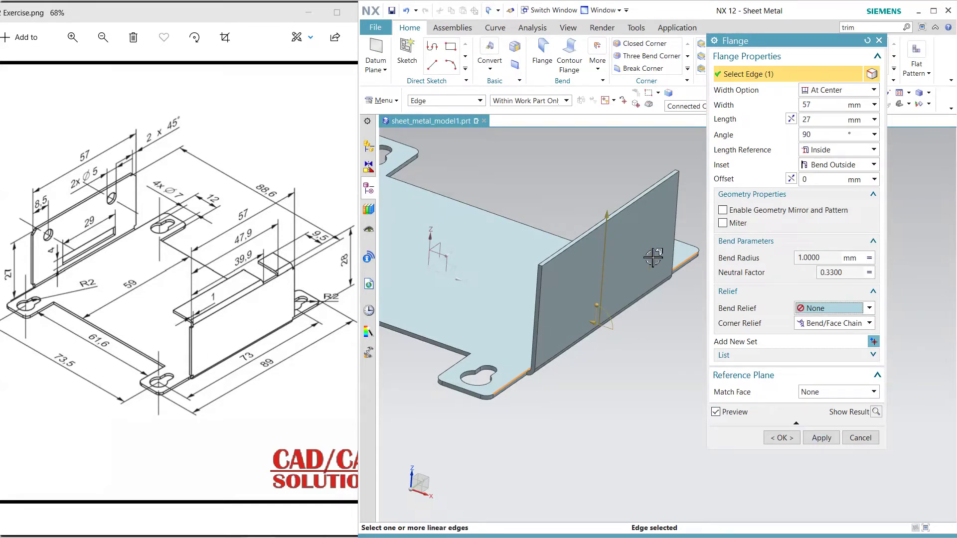
Step: Create the second flange, then pick its top edge for a lip with inside length reference
{"action": "left_click", "coordinate": [821, 437]}
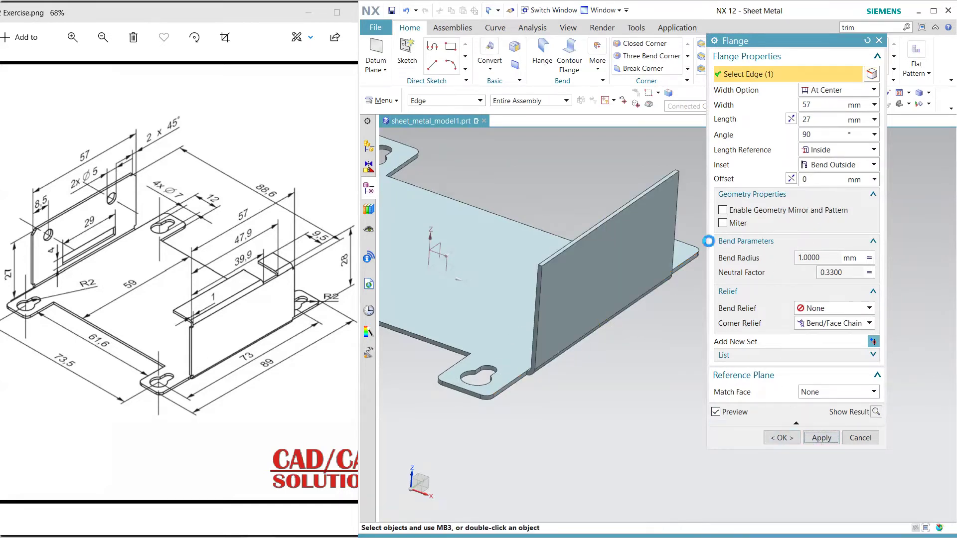
{"action": "scroll", "coordinate": [584, 251], "scroll_direction": "up", "scroll_amount": 2}
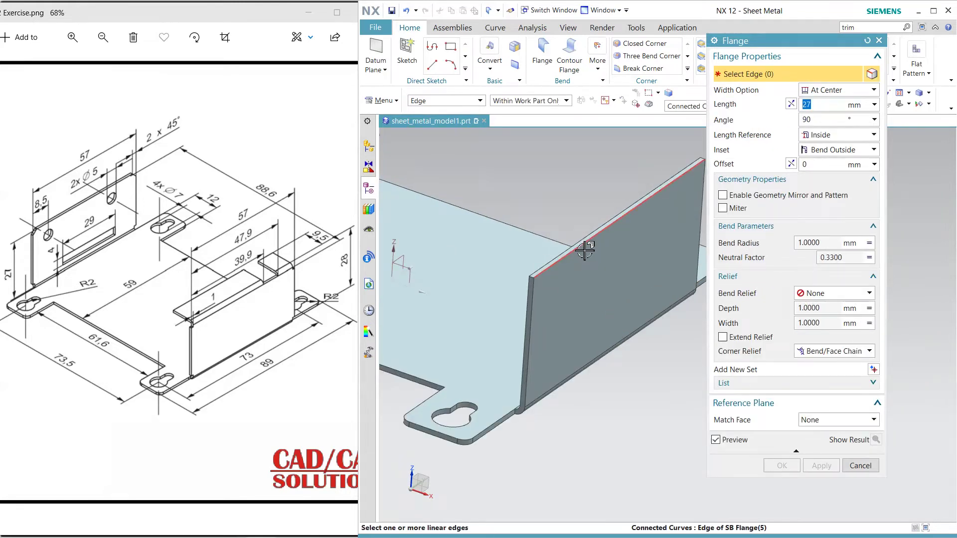
{"action": "left_click", "coordinate": [584, 251]}
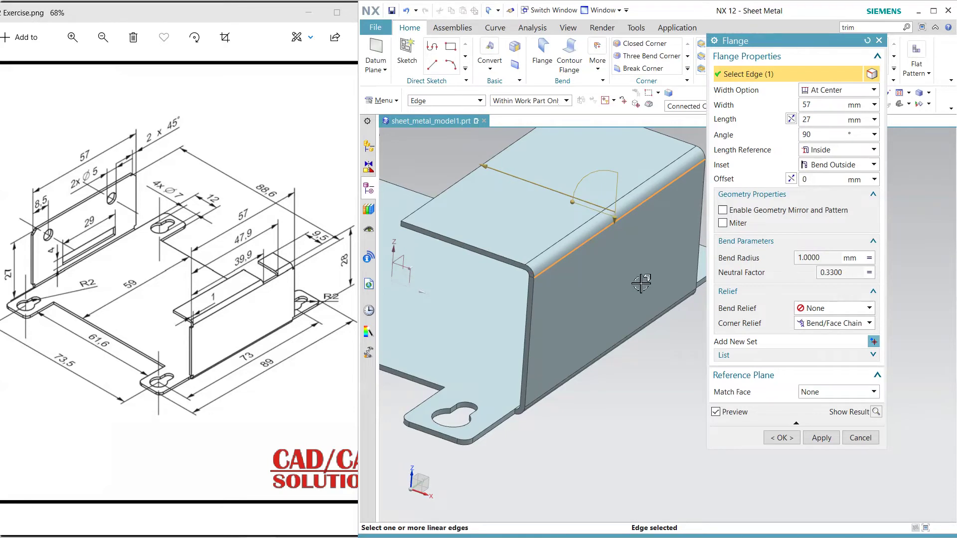
{"action": "left_click", "coordinate": [842, 152]}
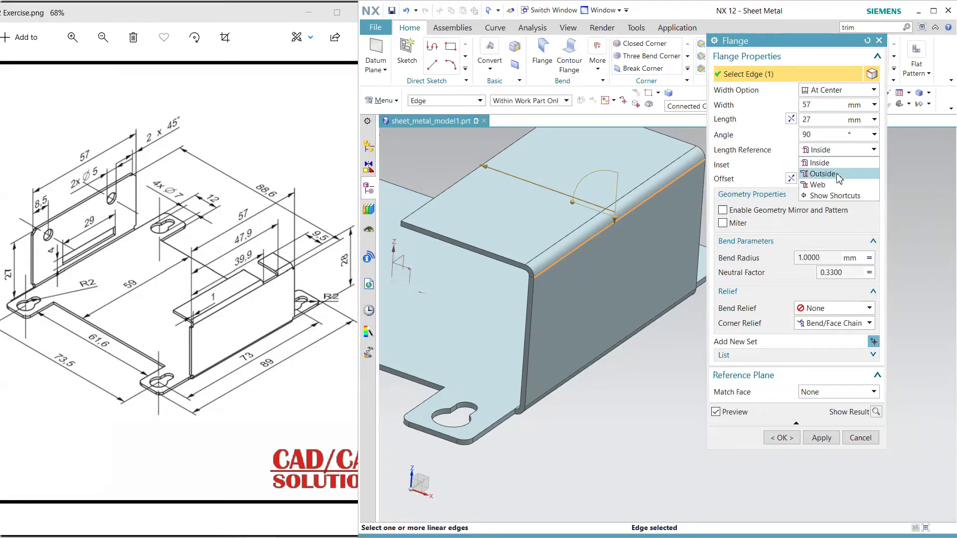
{"action": "left_click", "coordinate": [839, 173]}
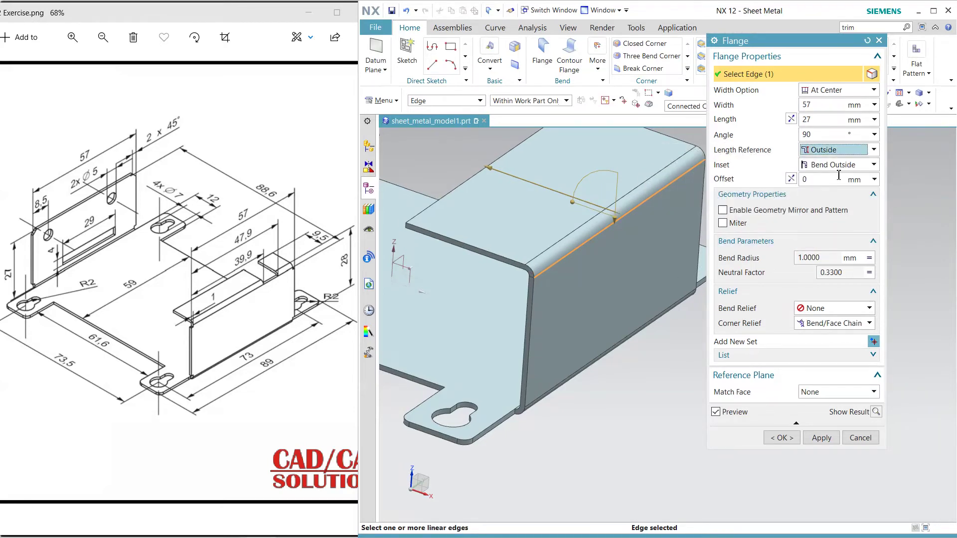
{"action": "left_click", "coordinate": [841, 150]}
{"action": "left_click", "coordinate": [836, 162]}
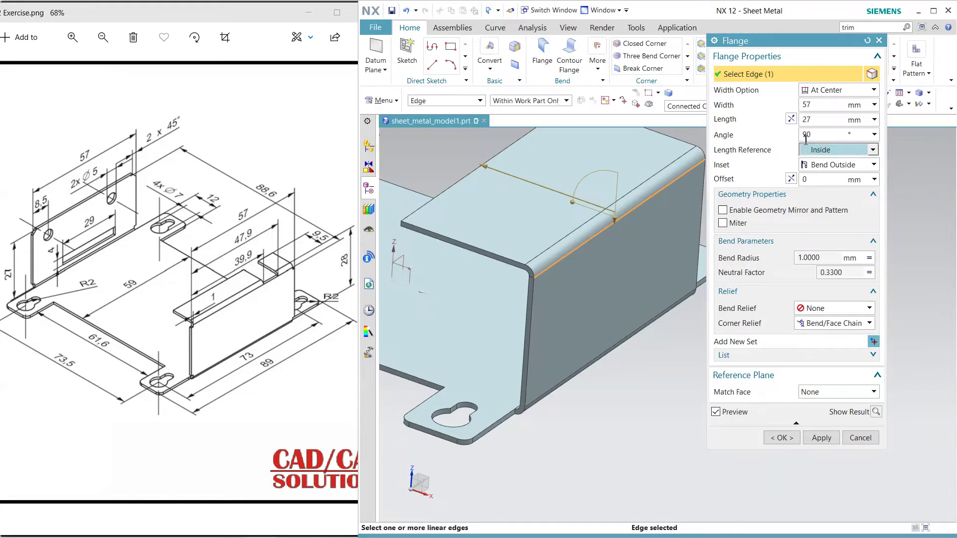
Step: Place the lip 1 mm from the edge end, 39.9 mm wide, and create it
{"action": "left_click", "coordinate": [824, 94]}
{"action": "left_click", "coordinate": [821, 136]}
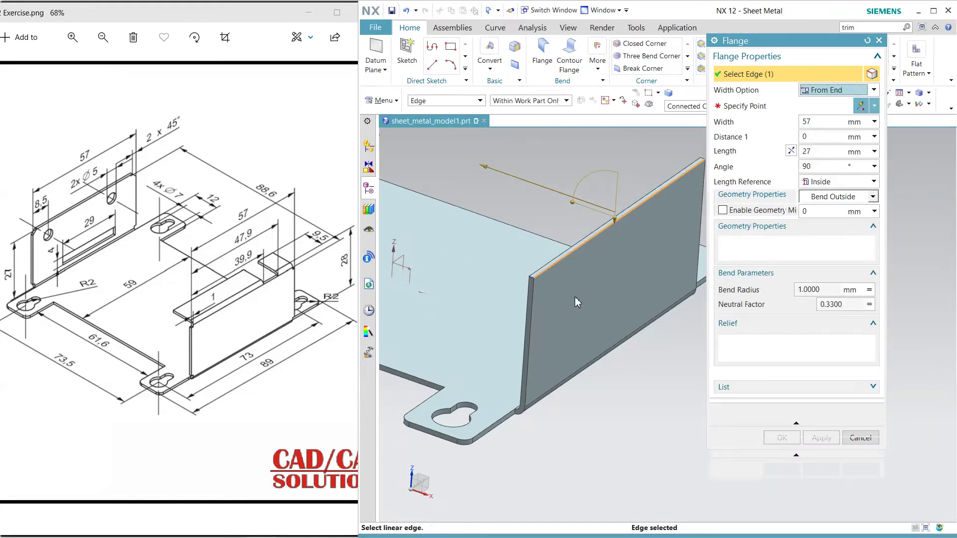
{"action": "left_click", "coordinate": [745, 105]}
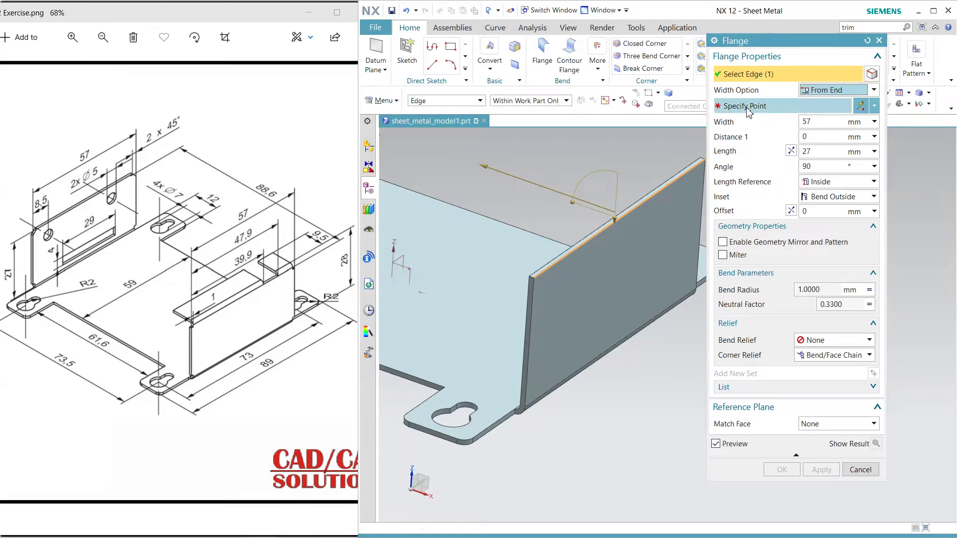
{"action": "left_click", "coordinate": [639, 252]}
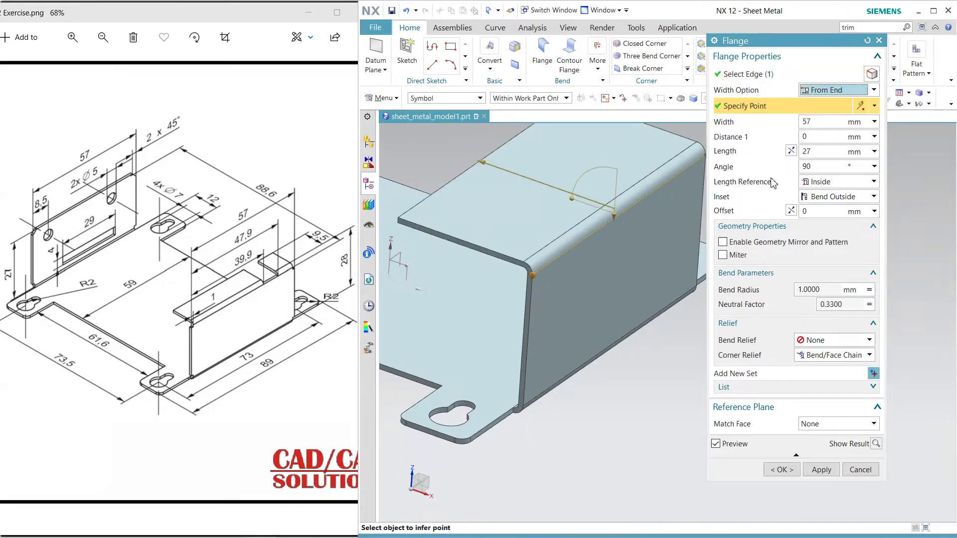
{"action": "left_click", "coordinate": [815, 136]}
{"action": "key", "text": "Return"}
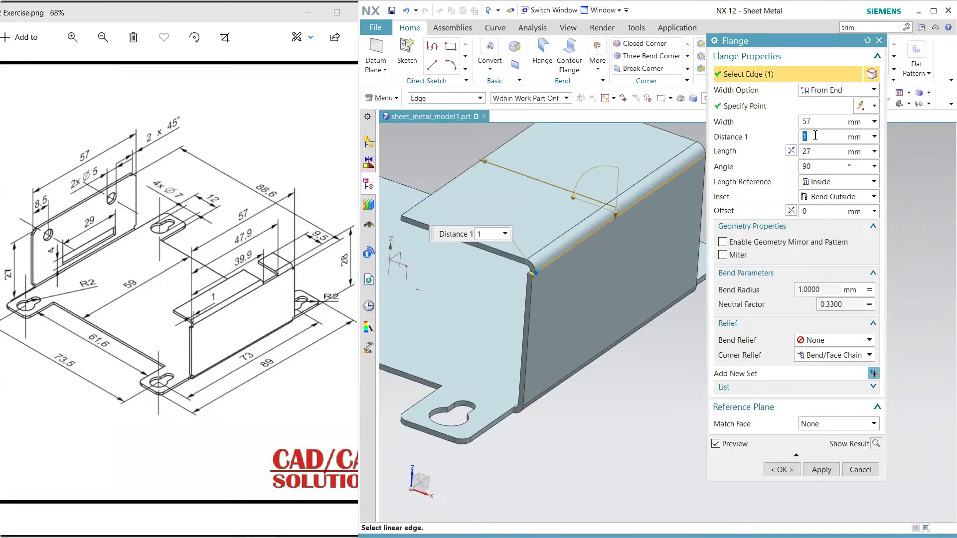
{"action": "left_click", "coordinate": [818, 122]}
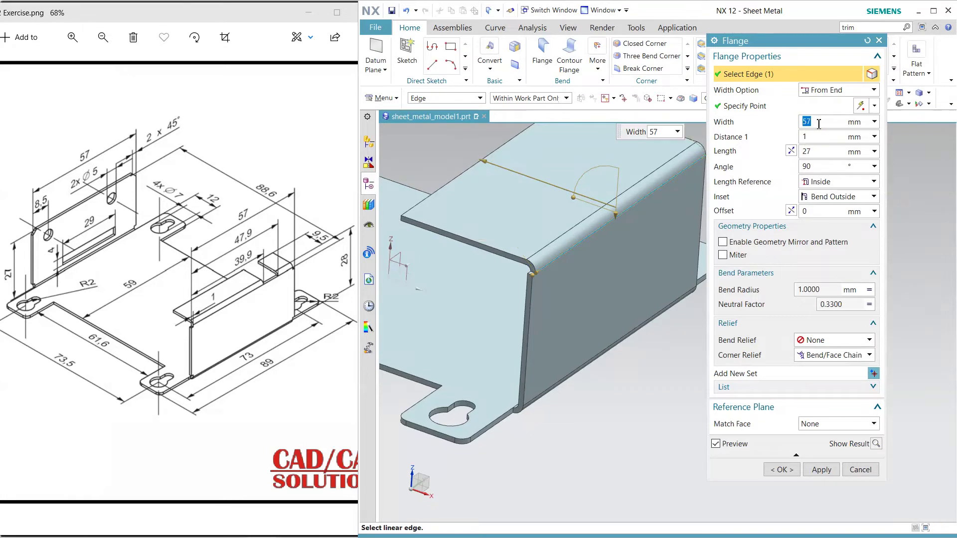
{"action": "type", "text": "39.9"}
{"action": "key", "text": "Return"}
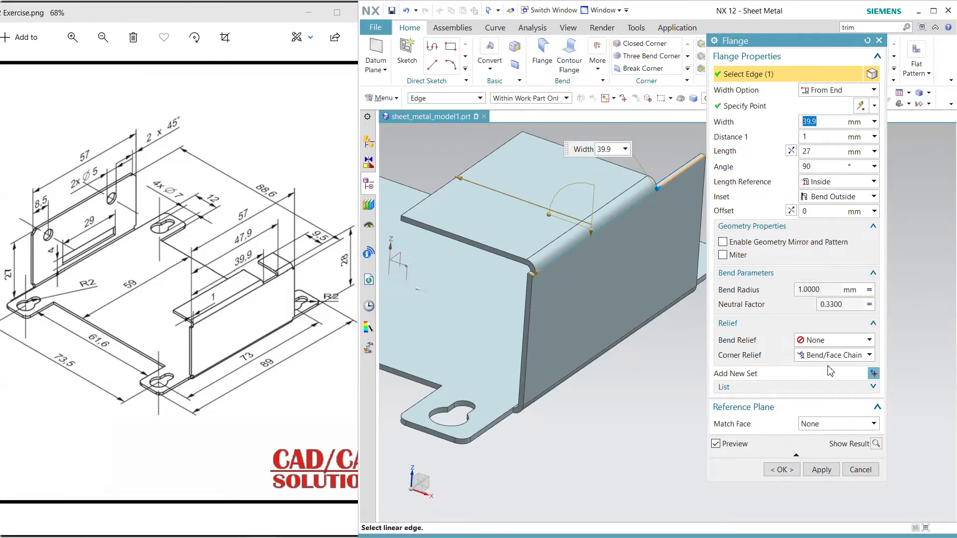
{"action": "left_click", "coordinate": [822, 470]}
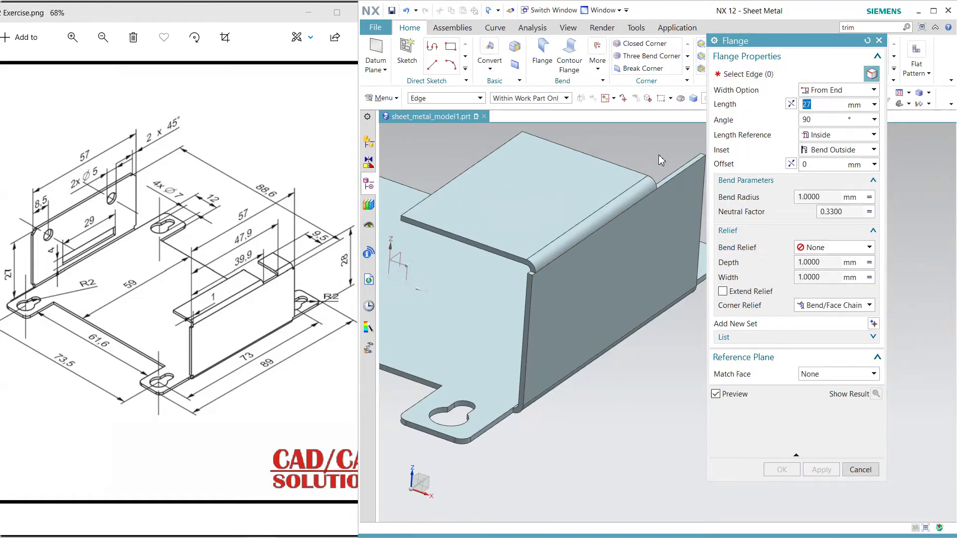
Step: Flange the wall's top edge in the flipped direction with width 57-47.9 and length 9.5 mm
{"action": "middle_click_drag", "start_coordinate": [661, 160], "coordinate": [594, 192], "text": "shift"}
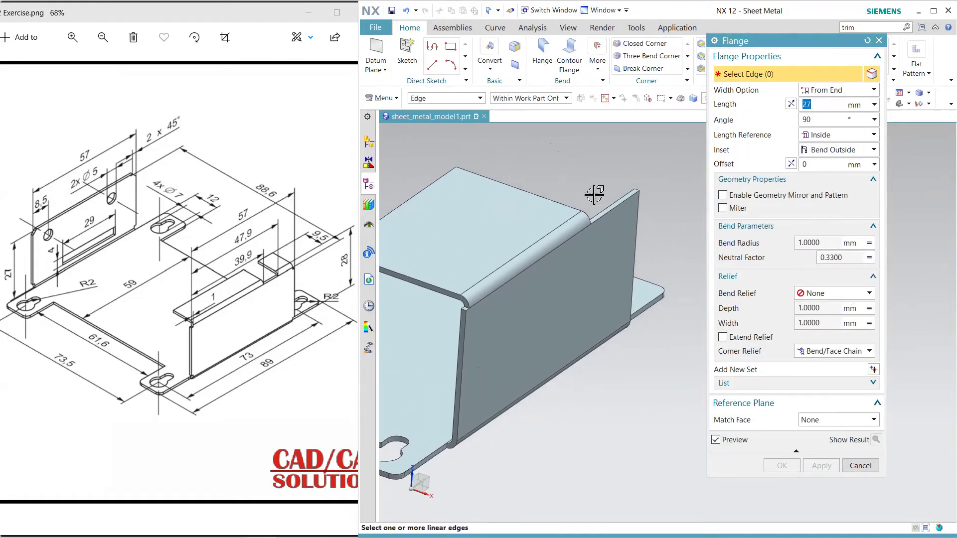
{"action": "left_click", "coordinate": [624, 205]}
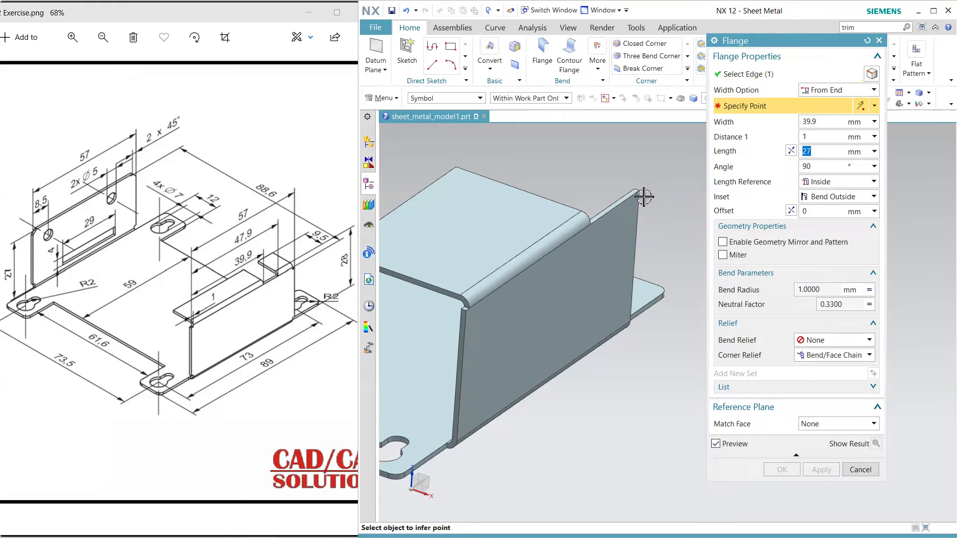
{"action": "left_click", "coordinate": [640, 189]}
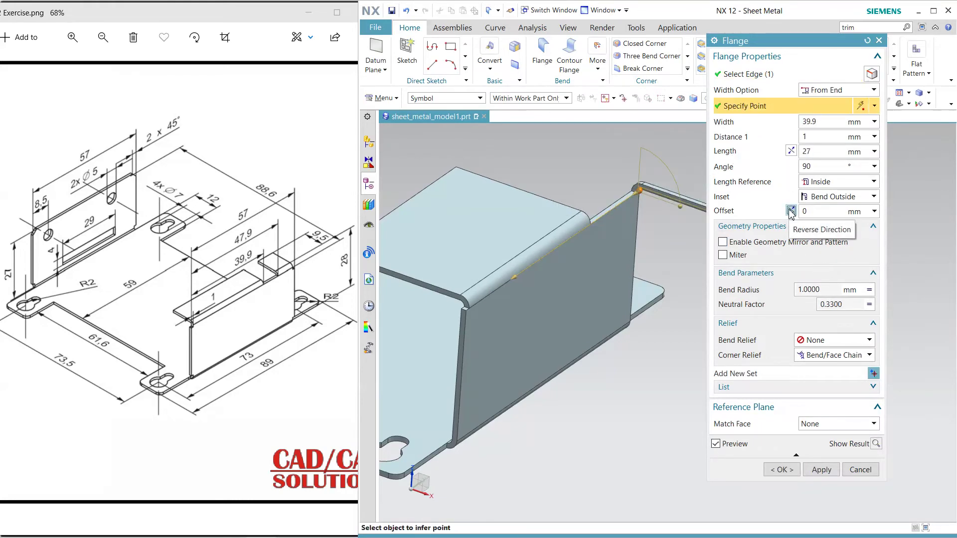
{"action": "left_click", "coordinate": [790, 152]}
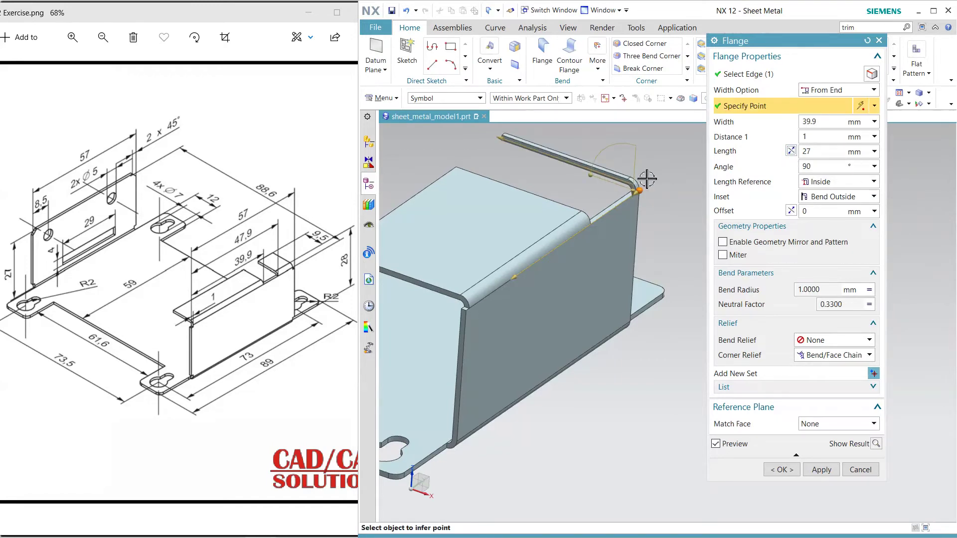
{"action": "middle_click_drag", "start_coordinate": [458, 235], "coordinate": [513, 260], "text": "shift"}
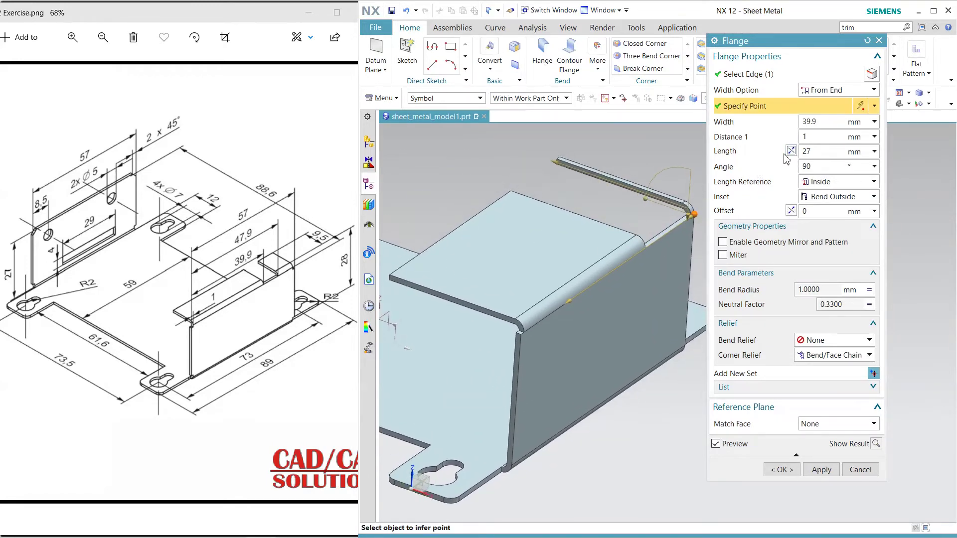
{"action": "left_click", "coordinate": [833, 126]}
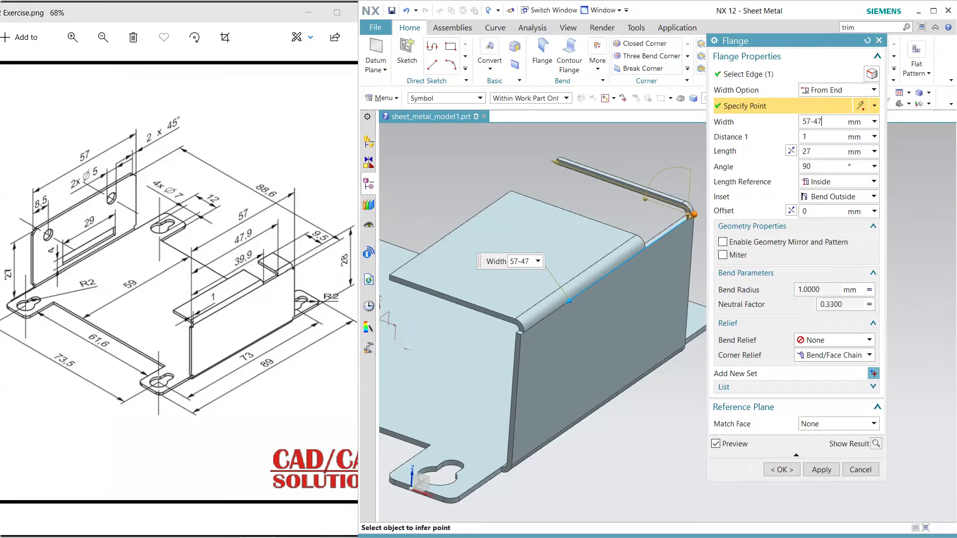
{"action": "key", "text": "Return"}
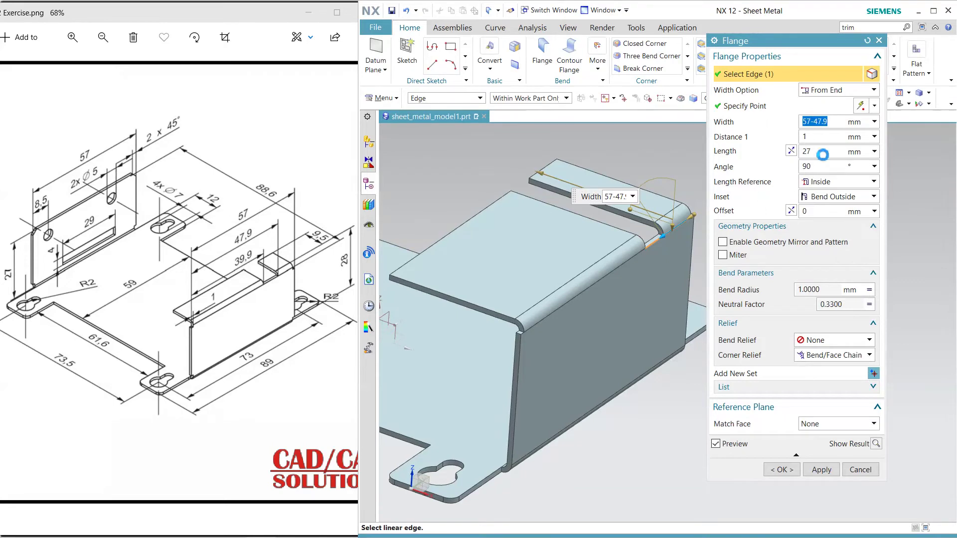
{"action": "left_click", "coordinate": [822, 155]}
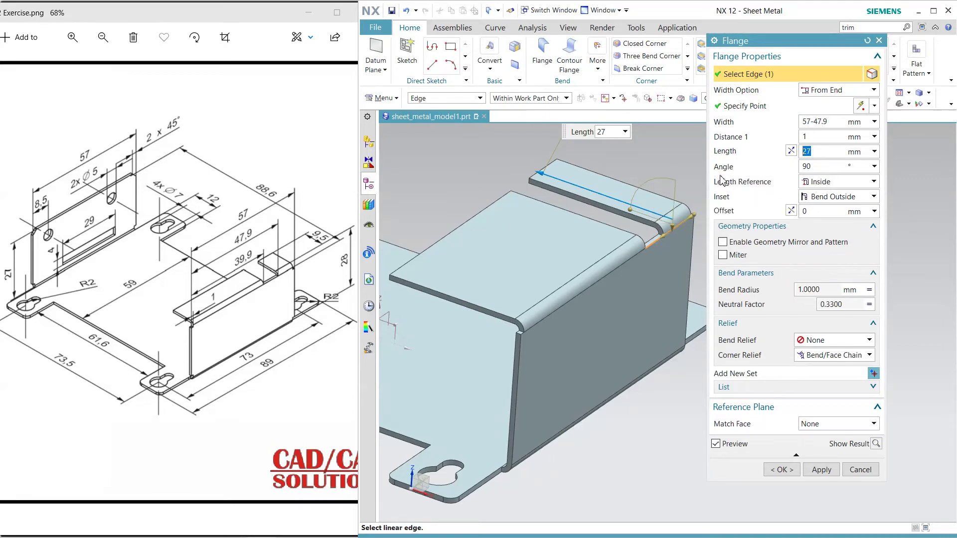
{"action": "type", "text": "9.5"}
{"action": "key", "text": "Return"}
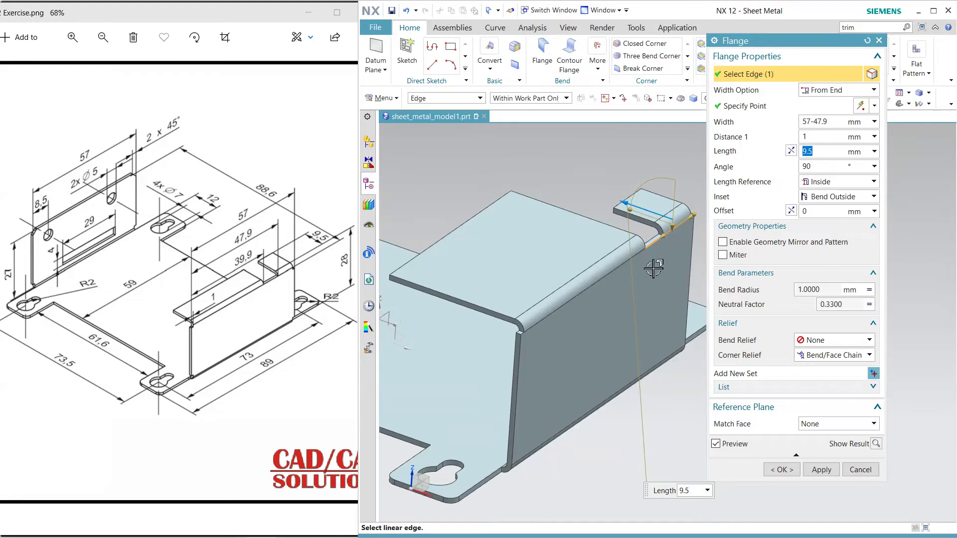
{"action": "middle_click_drag", "start_coordinate": [653, 269], "coordinate": [685, 251]}
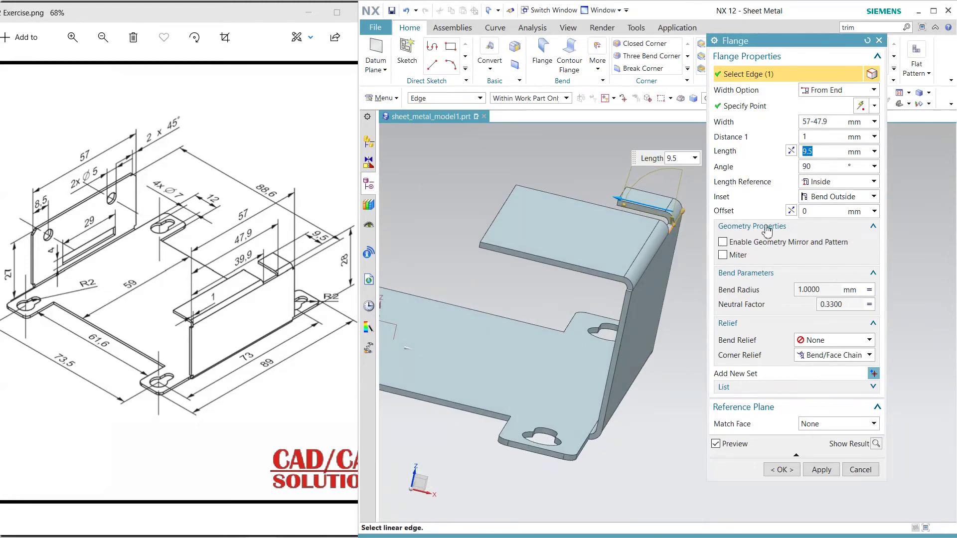
Step: Measure the tab length from the web and confirm the narrow 9.5 mm tab flange
{"action": "left_click", "coordinate": [837, 182]}
{"action": "left_click", "coordinate": [817, 201]}
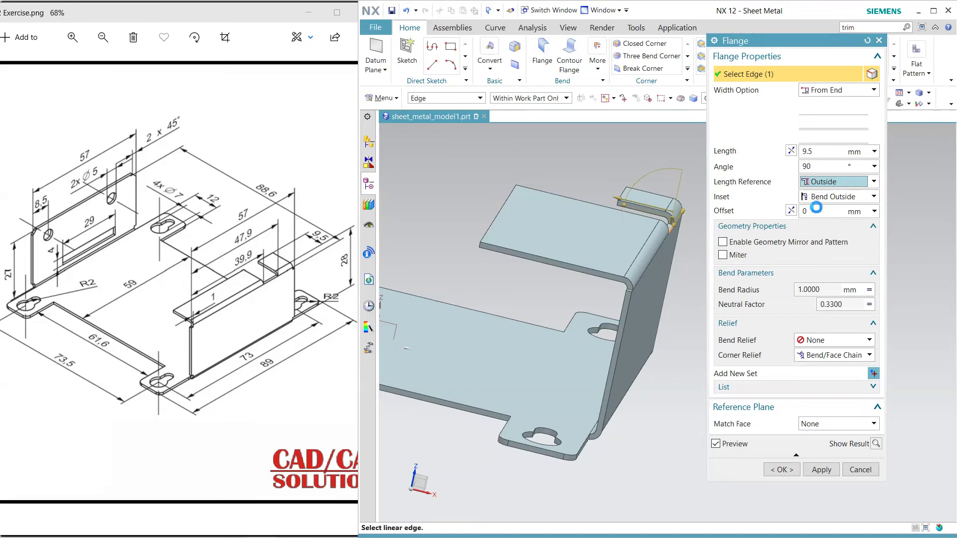
{"action": "left_click", "coordinate": [832, 181]}
{"action": "left_click", "coordinate": [817, 191]}
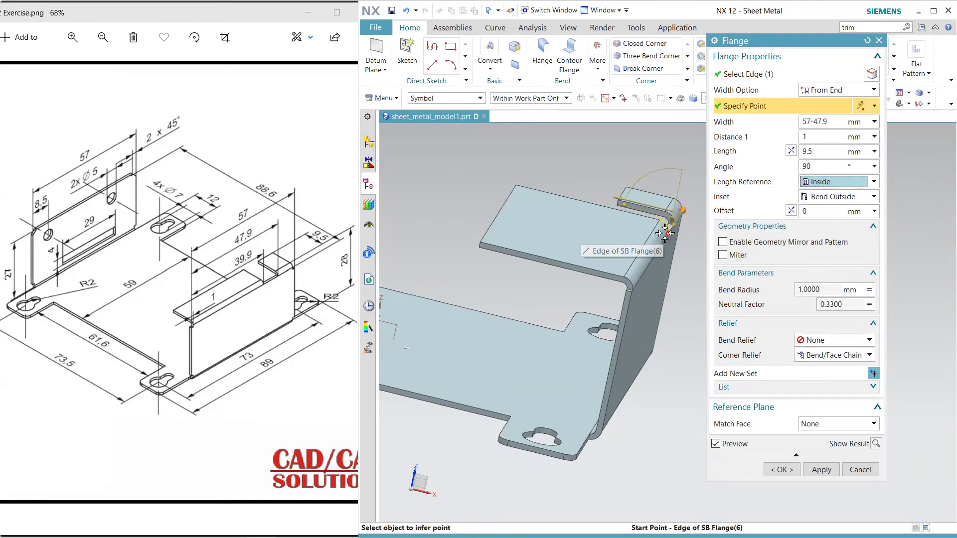
{"action": "left_click", "coordinate": [827, 182]}
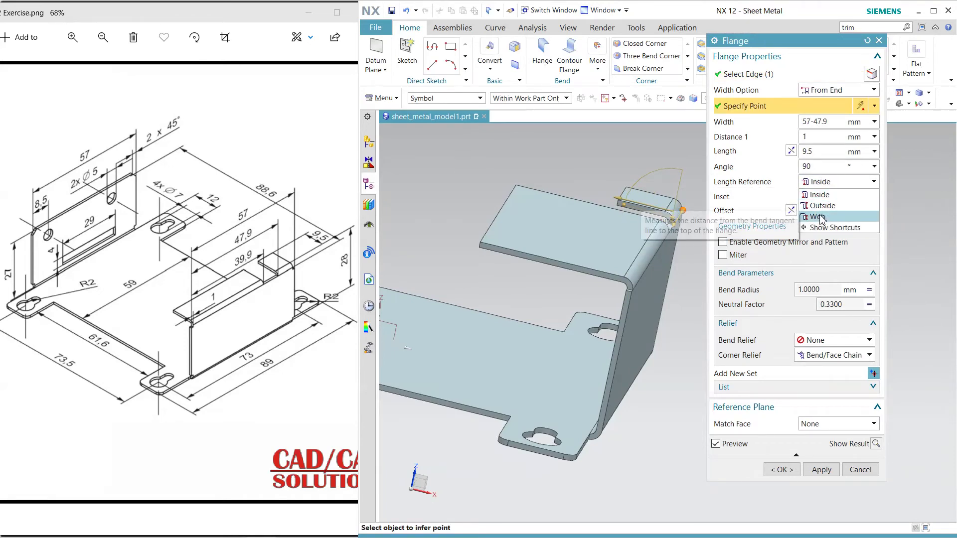
{"action": "left_click", "coordinate": [818, 215]}
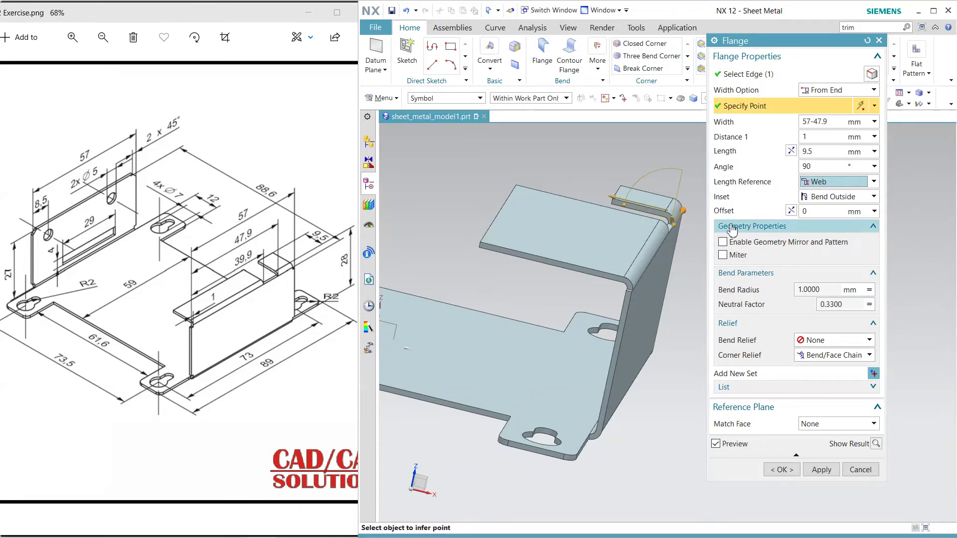
{"action": "left_click", "coordinate": [786, 470]}
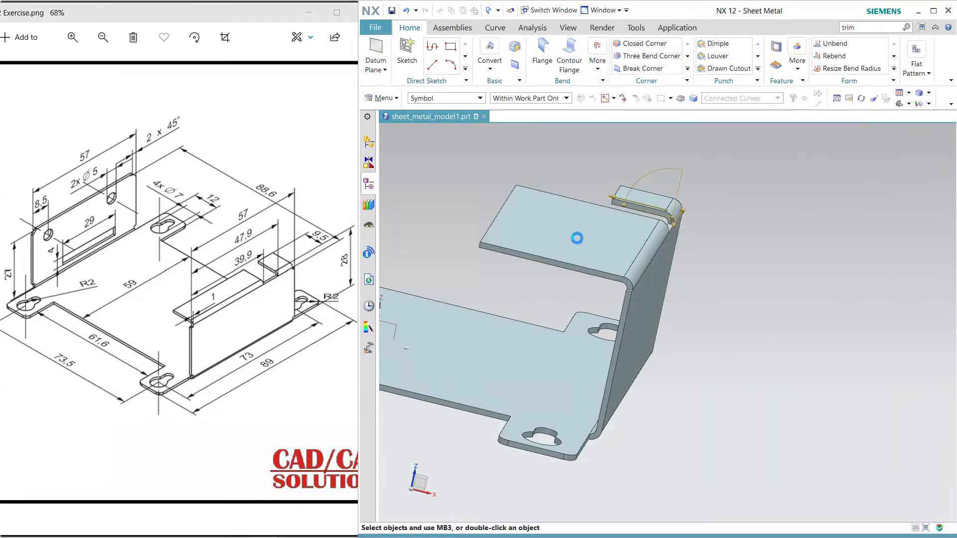
Step: Delete the long top plate and redefine the lip as 9.5 mm long from the web
{"action": "left_click", "coordinate": [572, 230]}
{"action": "key", "text": "Delete"}
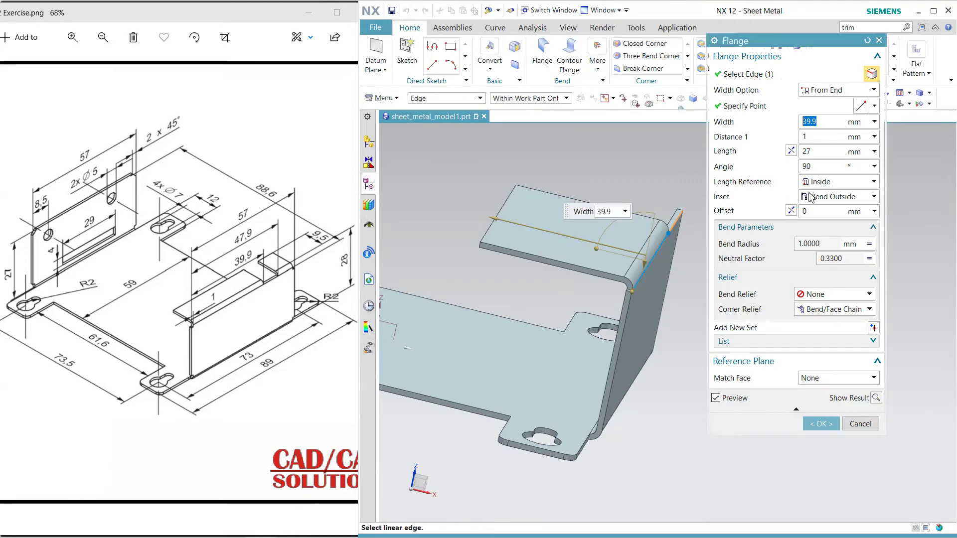
{"action": "left_click", "coordinate": [820, 152]}
{"action": "type", "text": "9.5"}
{"action": "key", "text": "Return"}
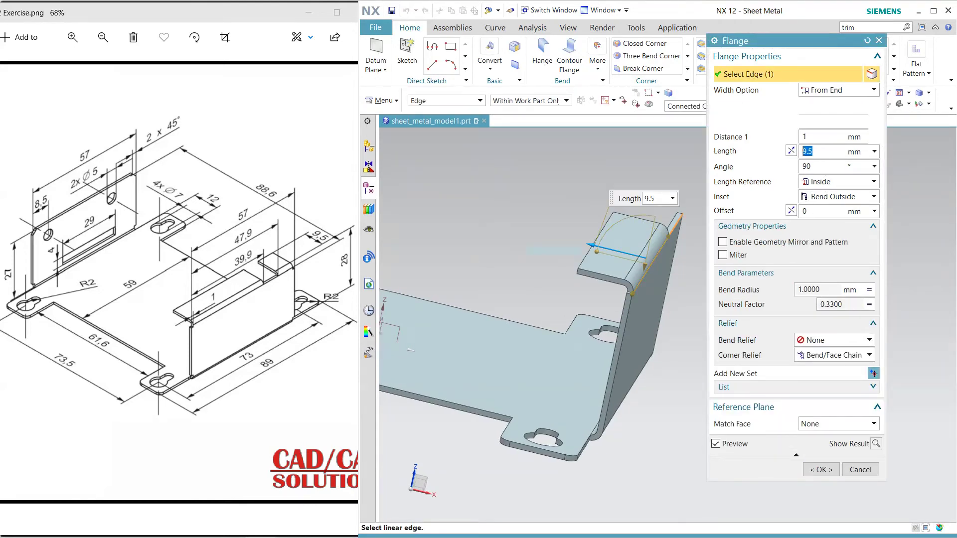
{"action": "left_click", "coordinate": [838, 190]}
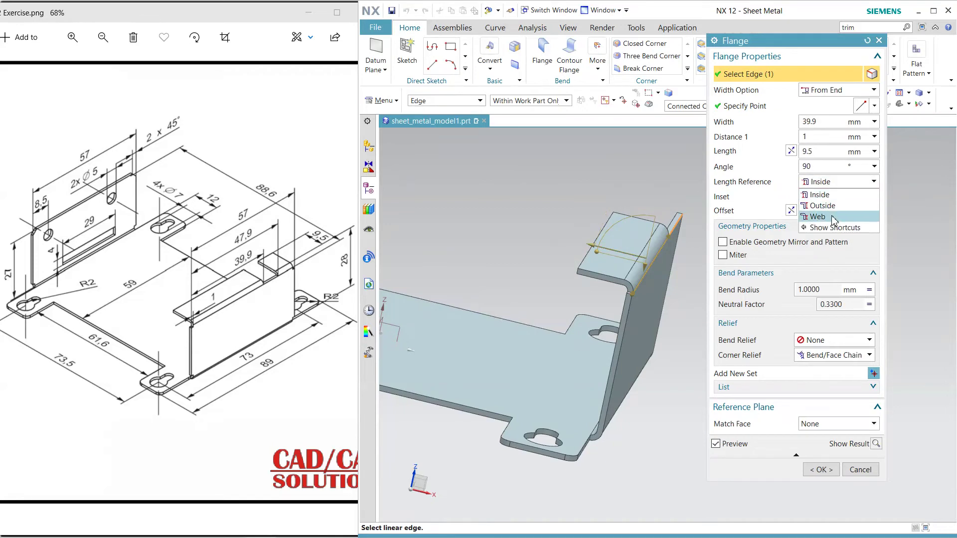
{"action": "left_click", "coordinate": [830, 215]}
{"action": "left_click", "coordinate": [820, 470]}
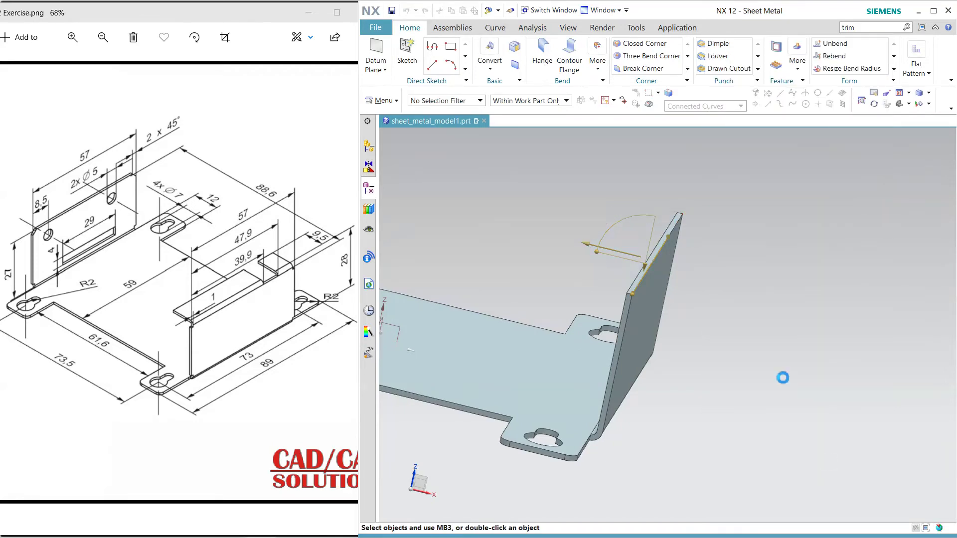
Step: Apply a 2 mm Chamfer Break Corner to the wall's two top corner edges
{"action": "middle_click_drag", "start_coordinate": [782, 378], "coordinate": [721, 331]}
{"action": "key", "text": "Home"}
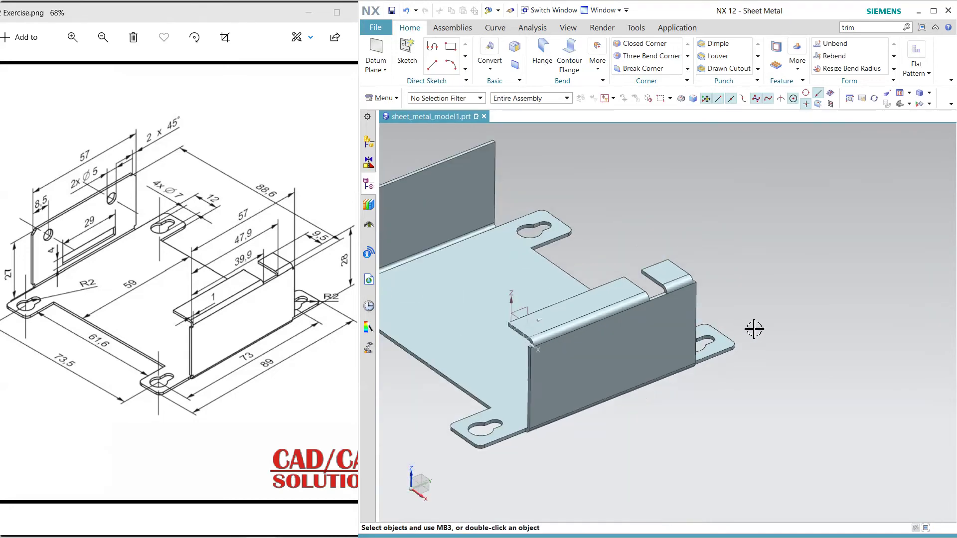
{"action": "middle_click_drag", "start_coordinate": [567, 296], "coordinate": [670, 323], "text": "shift"}
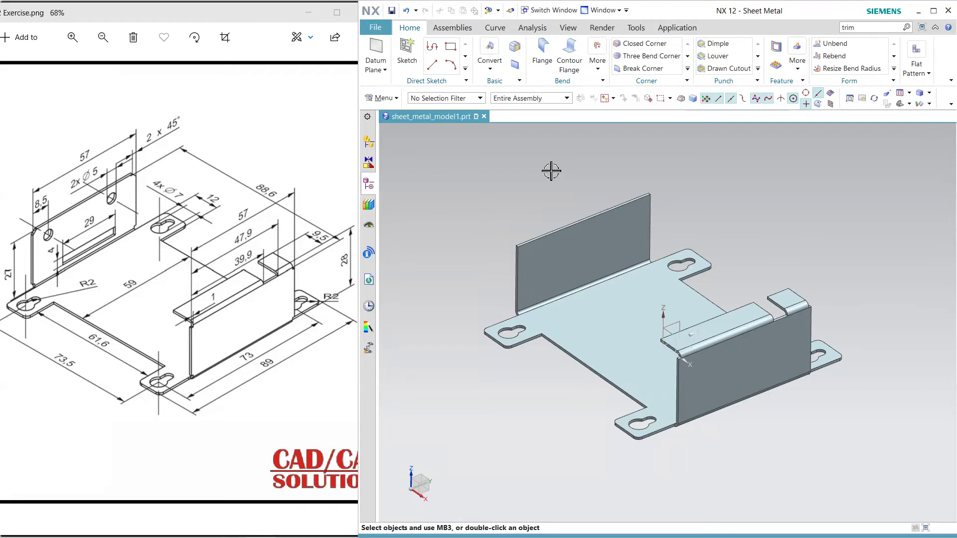
{"action": "left_click", "coordinate": [643, 68]}
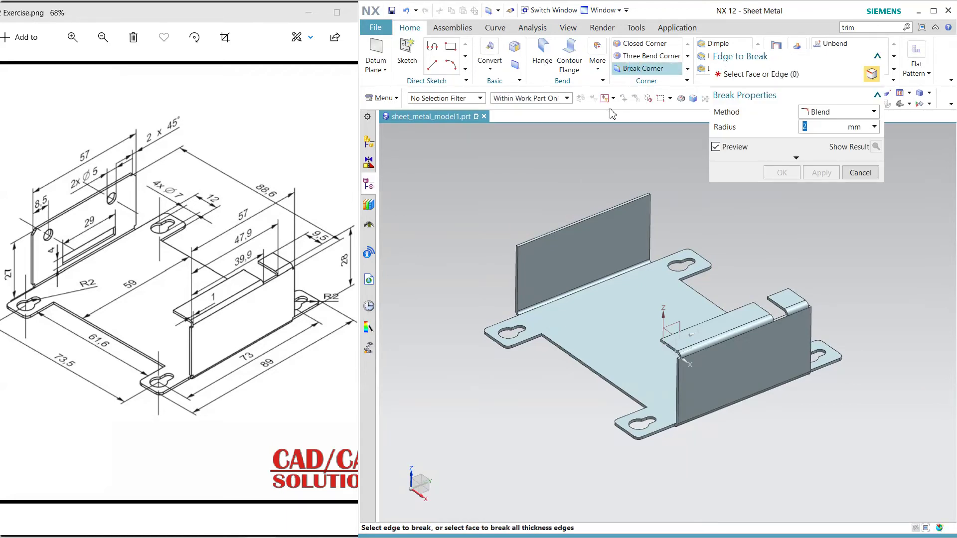
{"action": "left_click", "coordinate": [814, 113]}
{"action": "left_click", "coordinate": [824, 136]}
{"action": "scroll", "coordinate": [660, 181], "scroll_direction": "up", "scroll_amount": 5}
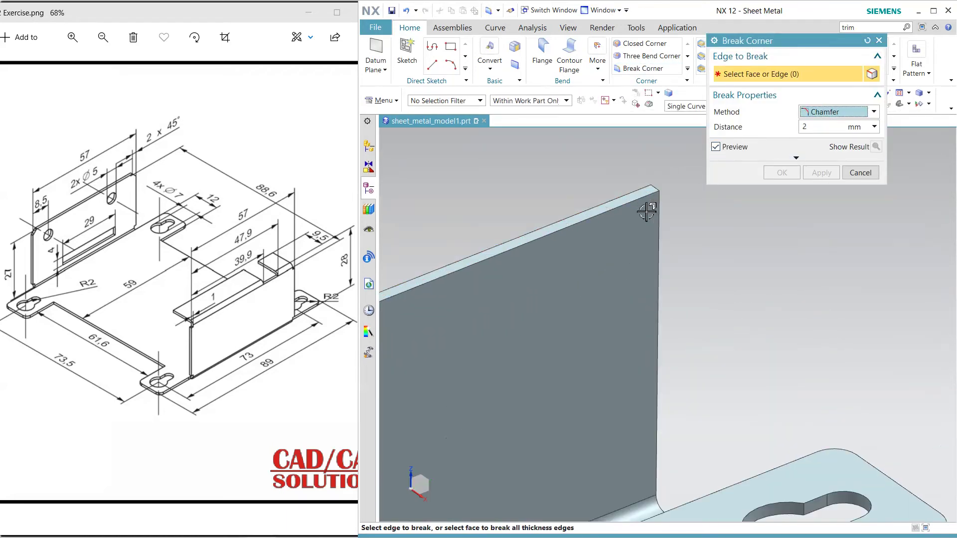
{"action": "left_click", "coordinate": [660, 183]}
{"action": "scroll", "coordinate": [801, 267], "scroll_direction": "down", "scroll_amount": 5}
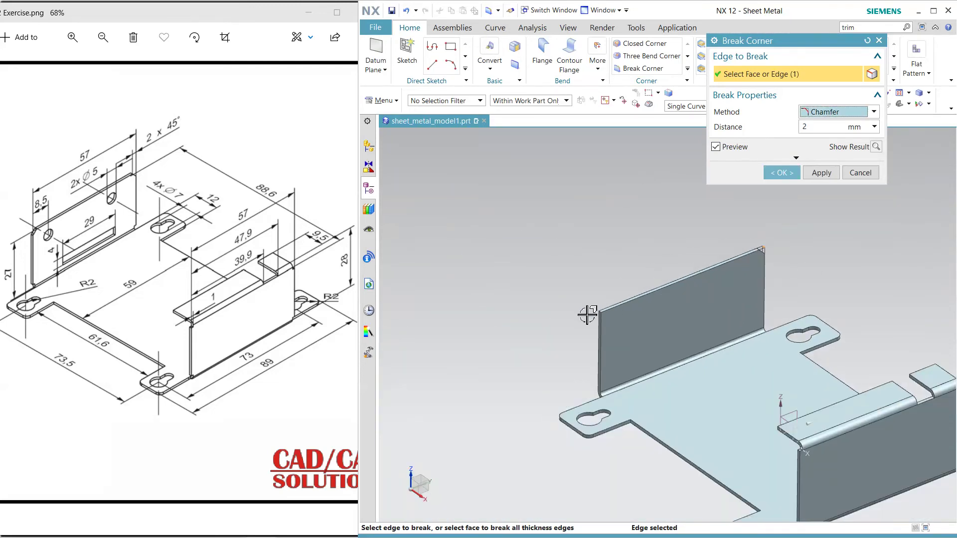
{"action": "scroll", "coordinate": [673, 310], "scroll_direction": "up", "scroll_amount": 5}
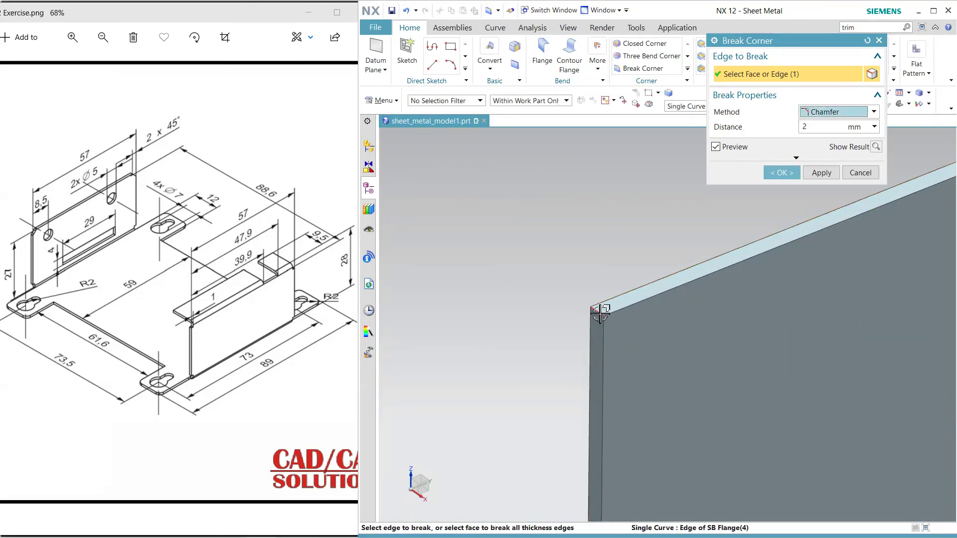
{"action": "left_click", "coordinate": [599, 314]}
{"action": "scroll", "coordinate": [600, 314], "scroll_direction": "down", "scroll_amount": 3}
{"action": "left_click", "coordinate": [781, 173]}
{"action": "scroll", "coordinate": [538, 245], "scroll_direction": "down", "scroll_amount": 2}
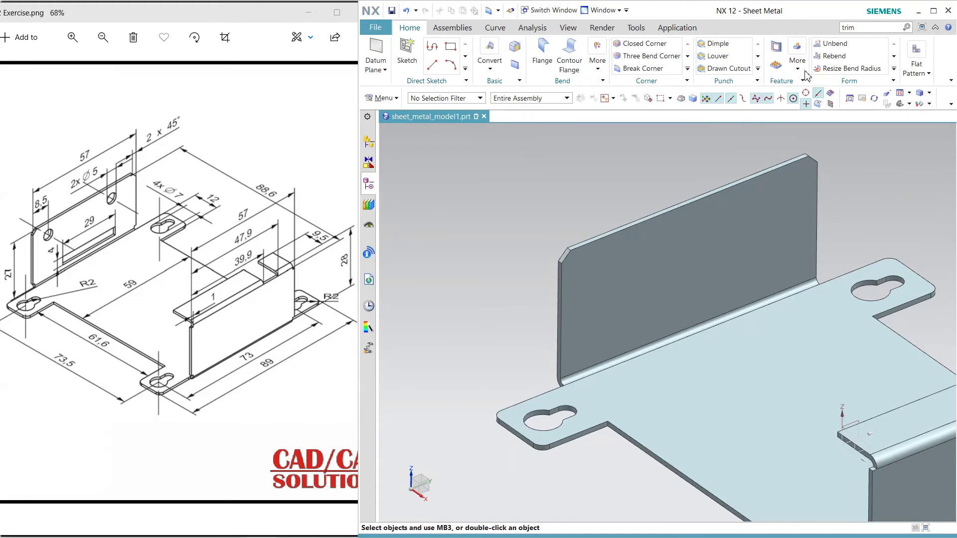
Step: Start a hole and place its point on the back wall face
{"action": "left_click", "coordinate": [797, 56]}
{"action": "left_click", "coordinate": [862, 100]}
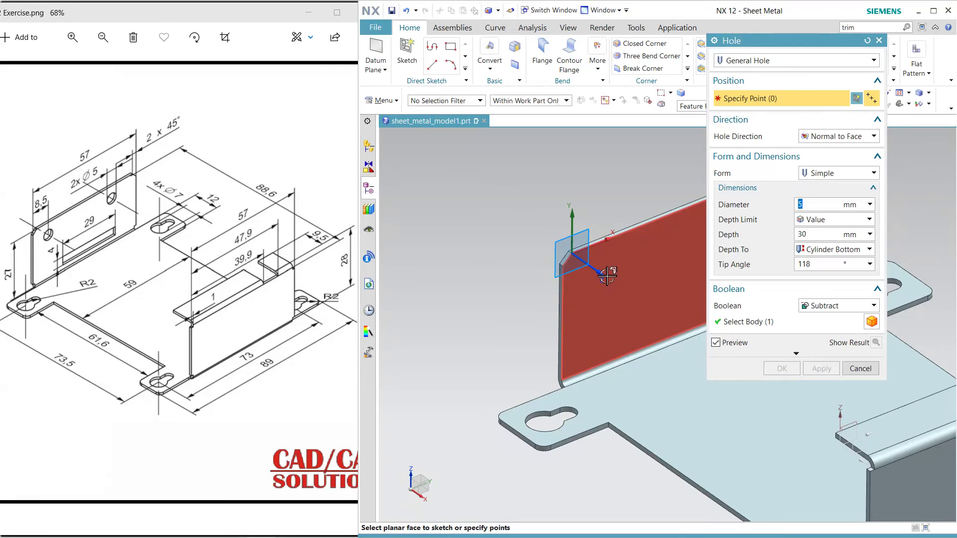
{"action": "left_click", "coordinate": [607, 275]}
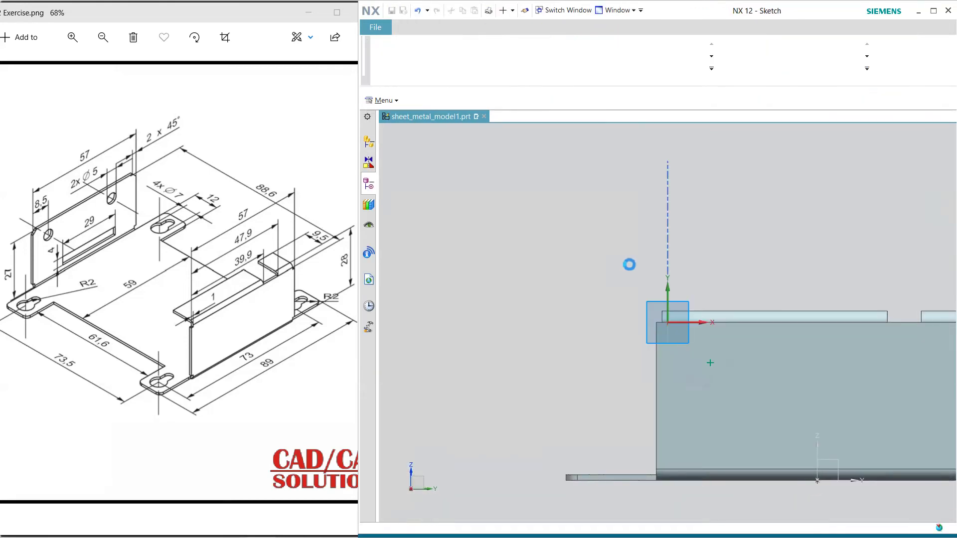
{"action": "key", "text": "Escape"}
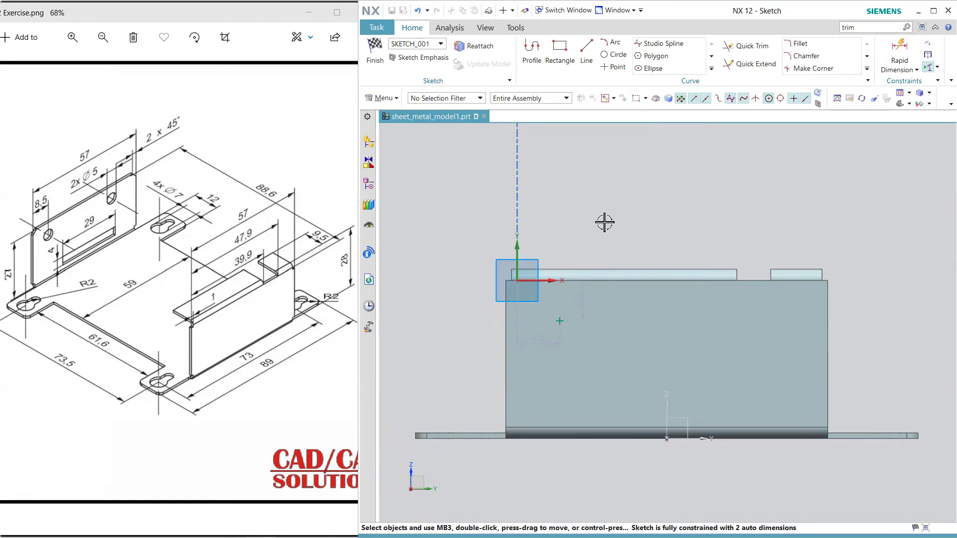
Step: Dimension the hole point 8.5 and 5 from the corner, then cut the 5 mm hole
{"action": "left_click", "coordinate": [899, 58]}
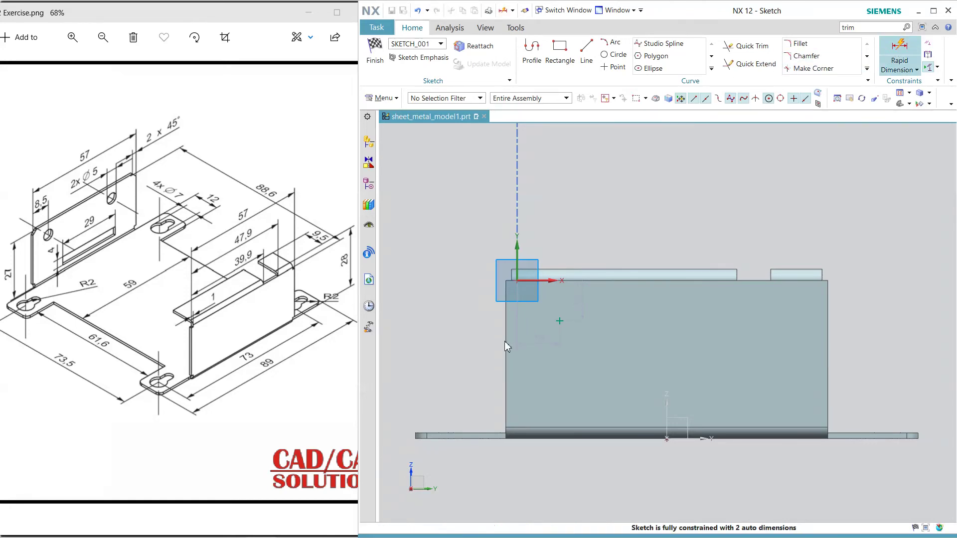
{"action": "left_click", "coordinate": [505, 323]}
{"action": "left_click", "coordinate": [558, 318]}
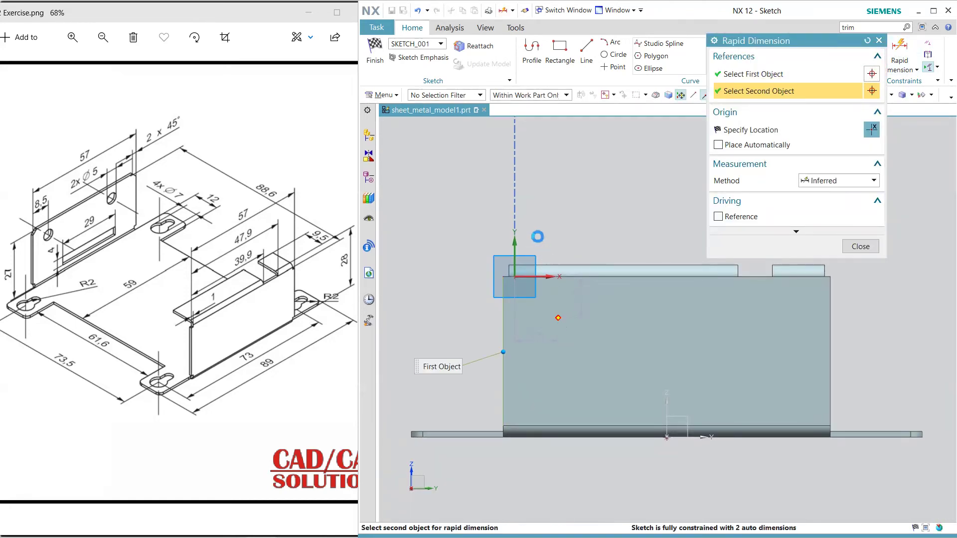
{"action": "left_click", "coordinate": [535, 218]}
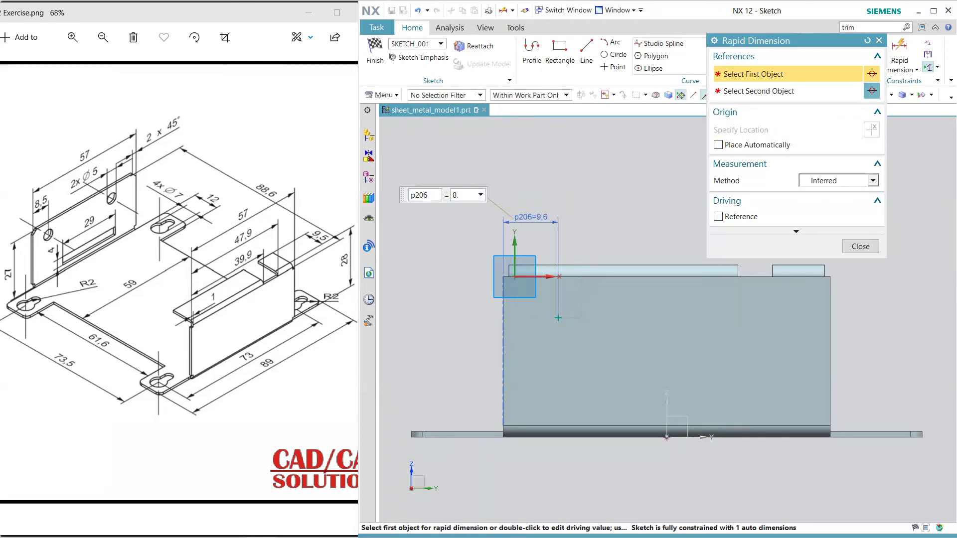
{"action": "left_click", "coordinate": [551, 318]}
{"action": "left_click", "coordinate": [568, 277]}
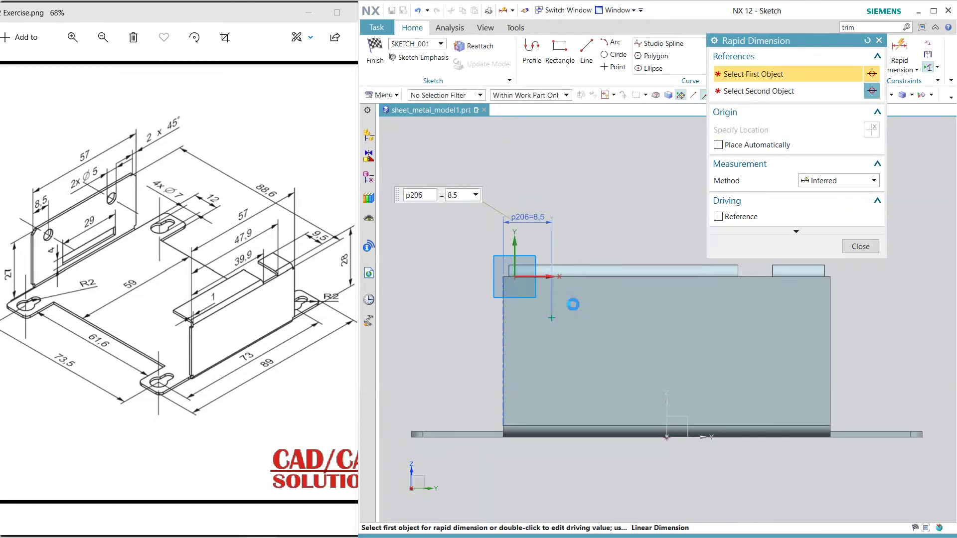
{"action": "left_click", "coordinate": [572, 304]}
{"action": "key", "text": "Return"}
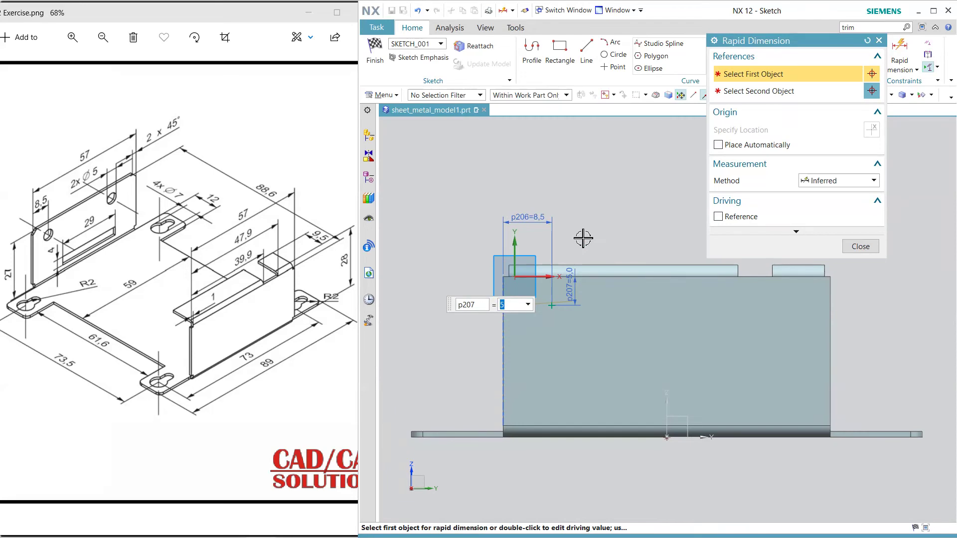
{"action": "left_click", "coordinate": [858, 246]}
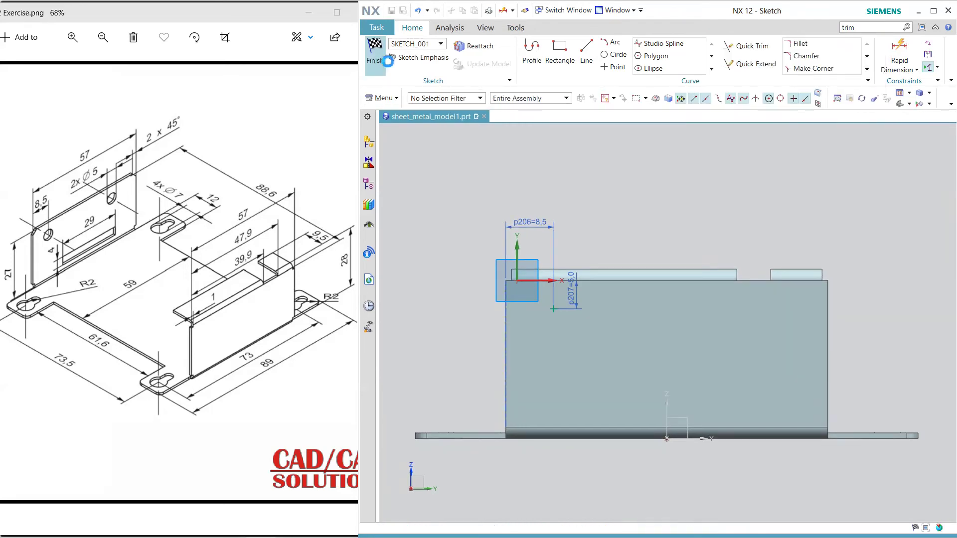
{"action": "left_click", "coordinate": [374, 55]}
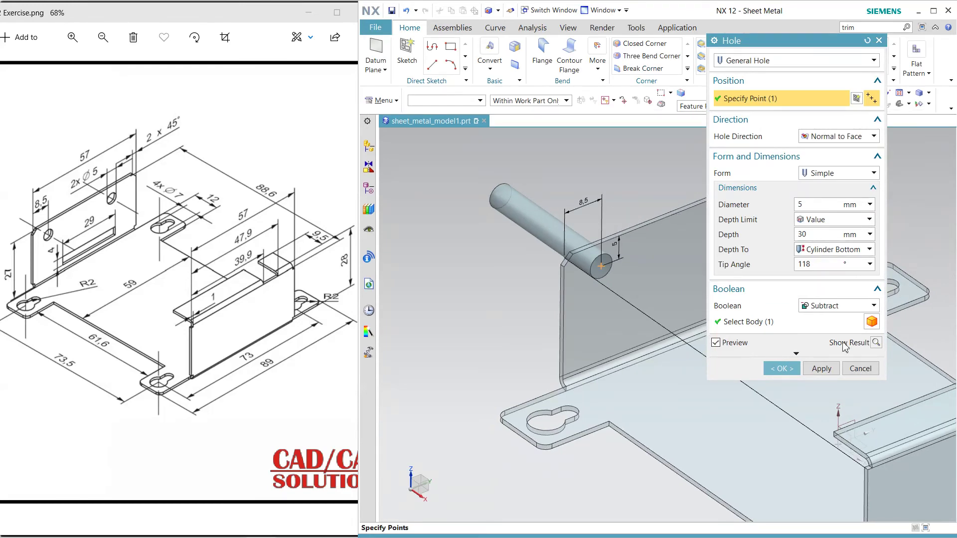
{"action": "left_click", "coordinate": [782, 369]}
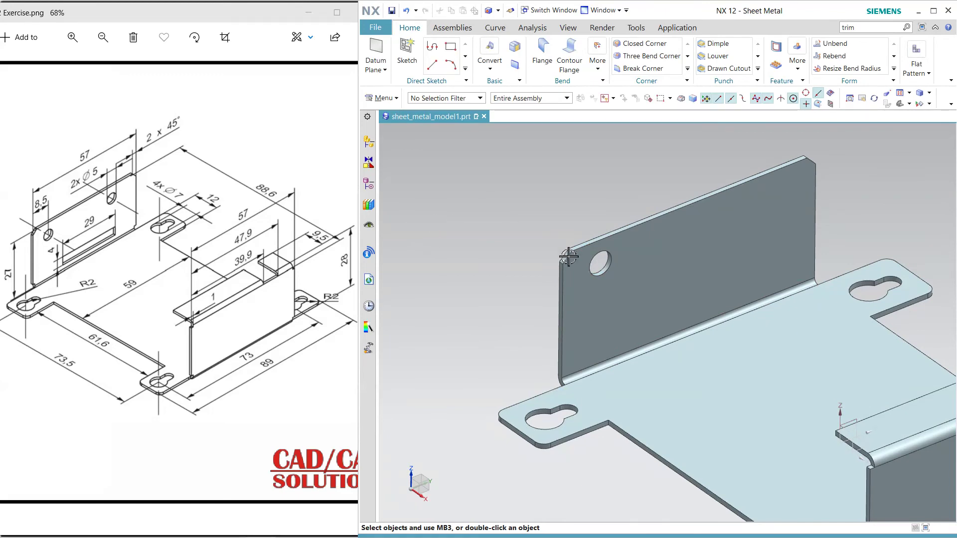
Step: Mirror the hole feature about the XZ datum plane
{"action": "left_click", "coordinate": [597, 265]}
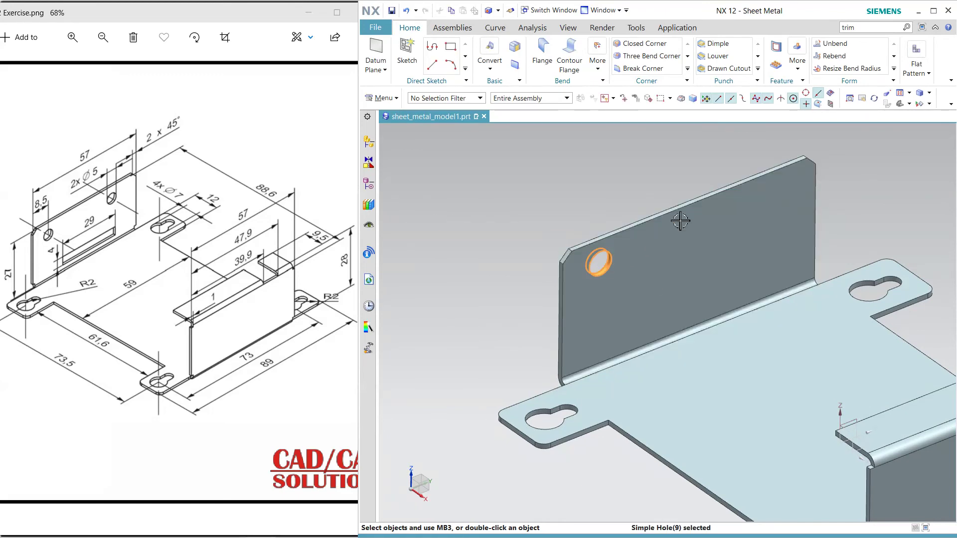
{"action": "left_click", "coordinate": [798, 63]}
{"action": "left_click", "coordinate": [878, 122]}
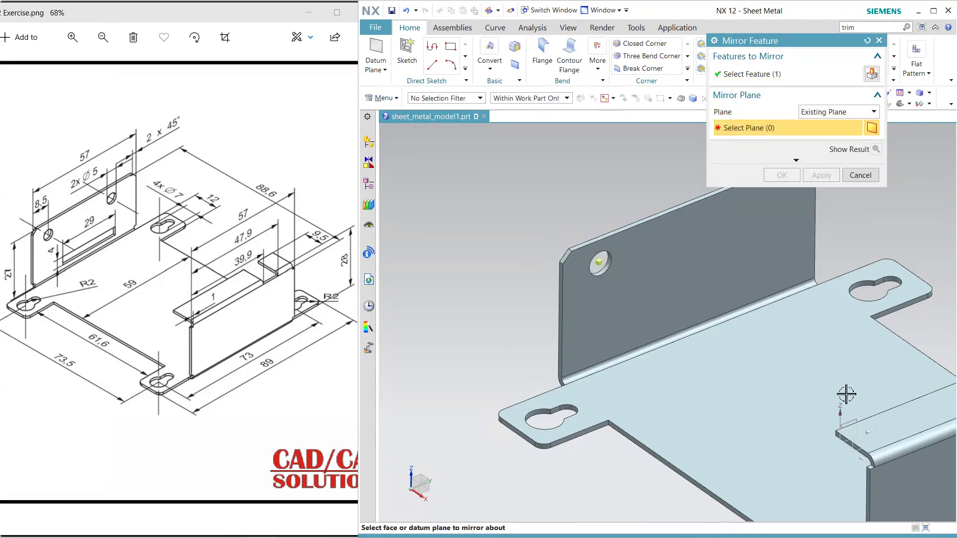
{"action": "left_click", "coordinate": [850, 432]}
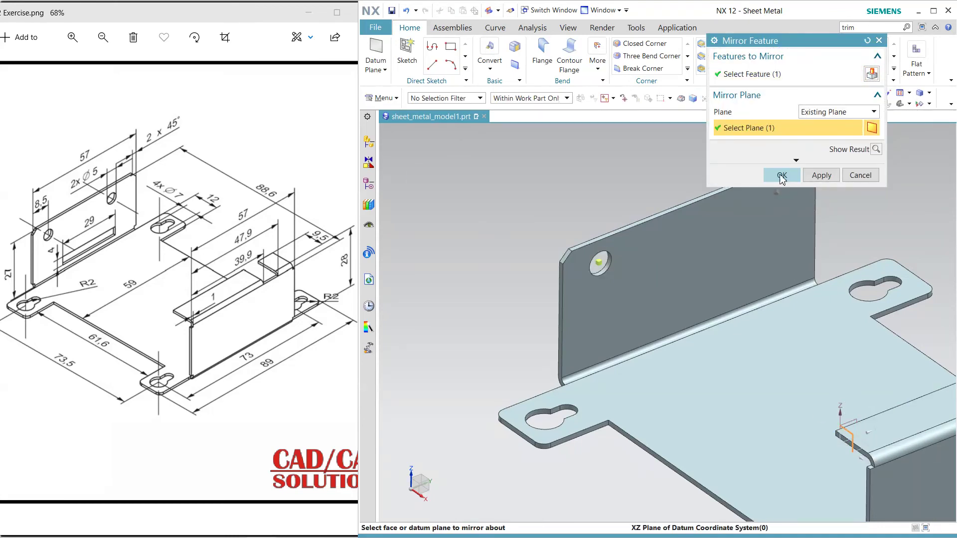
{"action": "left_click", "coordinate": [781, 177]}
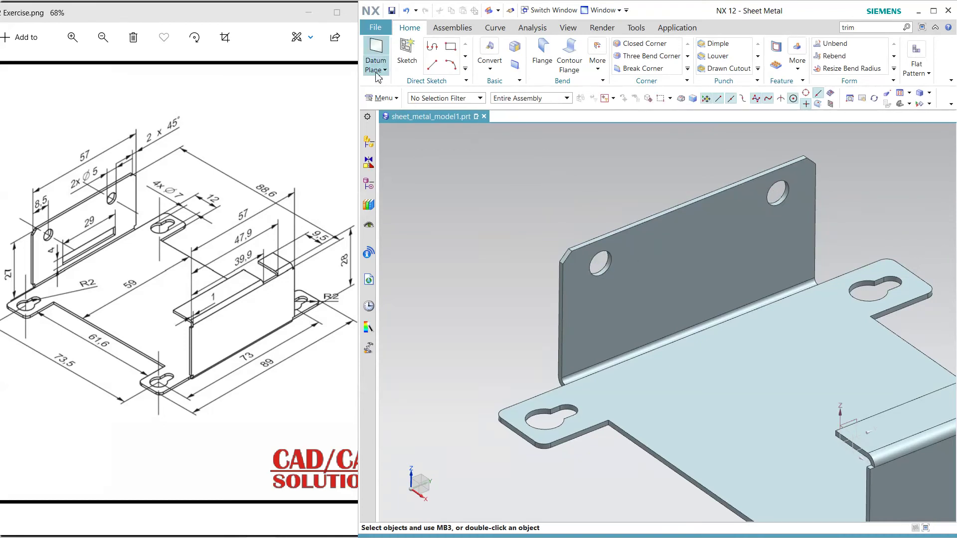
Step: Draw a rectangle on the tall flange face
{"action": "left_click", "coordinate": [450, 46]}
{"action": "left_click", "coordinate": [684, 316]}
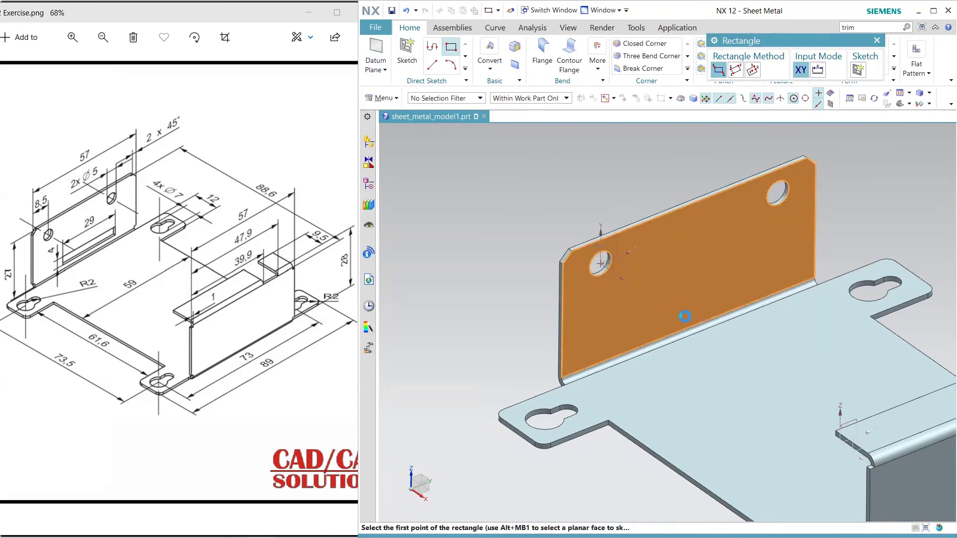
{"action": "left_click", "coordinate": [623, 309]}
{"action": "left_click", "coordinate": [773, 278]}
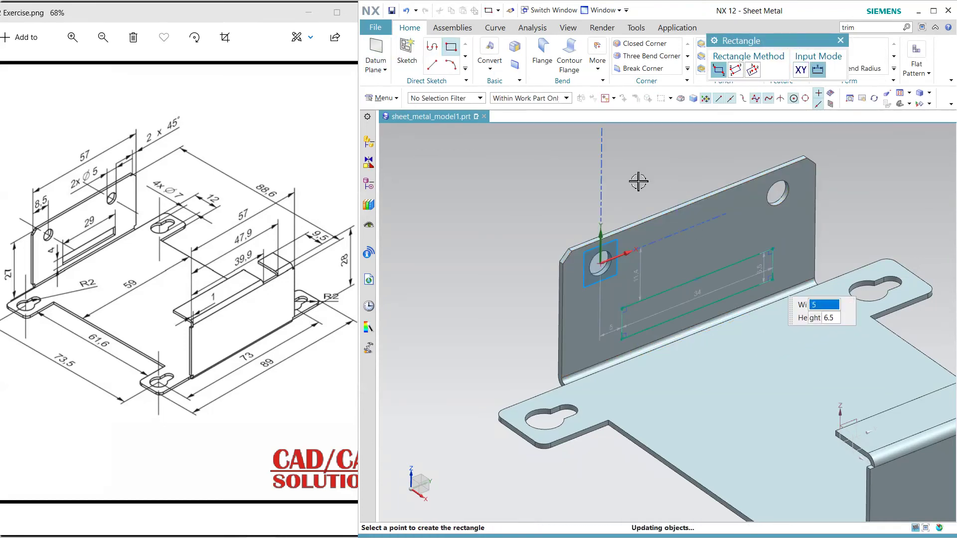
{"action": "key", "text": "ctrl+q"}
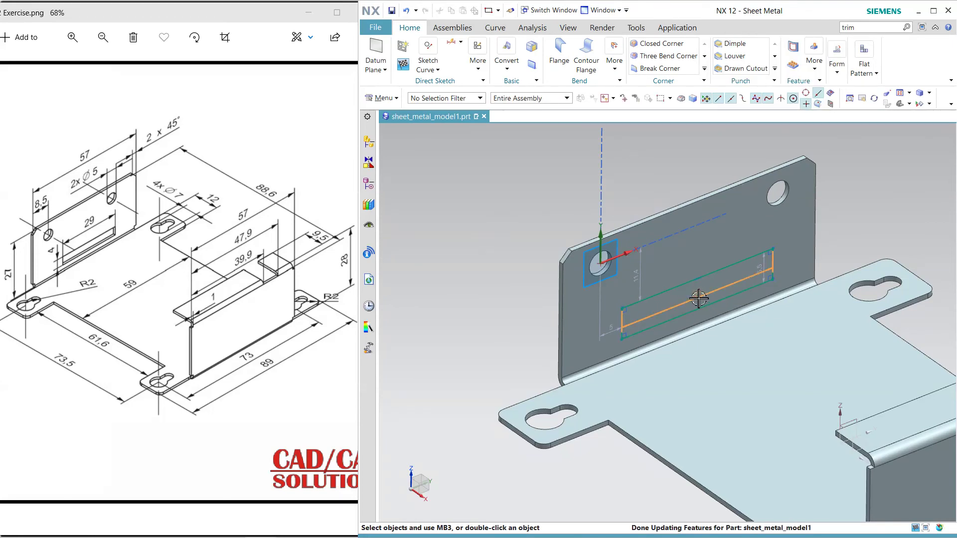
Step: Set the rectangle's dimensions to 29 long by 4 high
{"action": "double_click", "coordinate": [698, 298]}
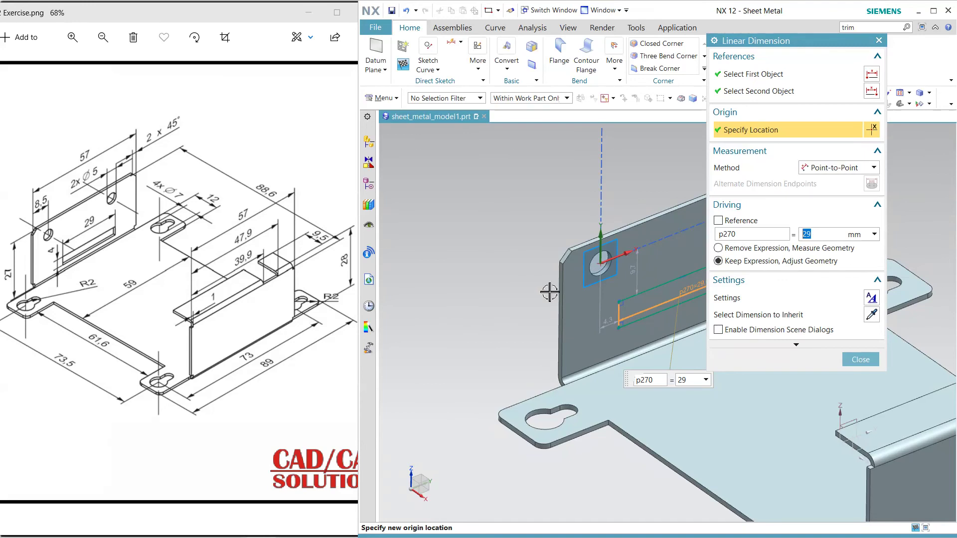
{"action": "middle_click_drag", "start_coordinate": [549, 293], "coordinate": [425, 298], "text": "shift"}
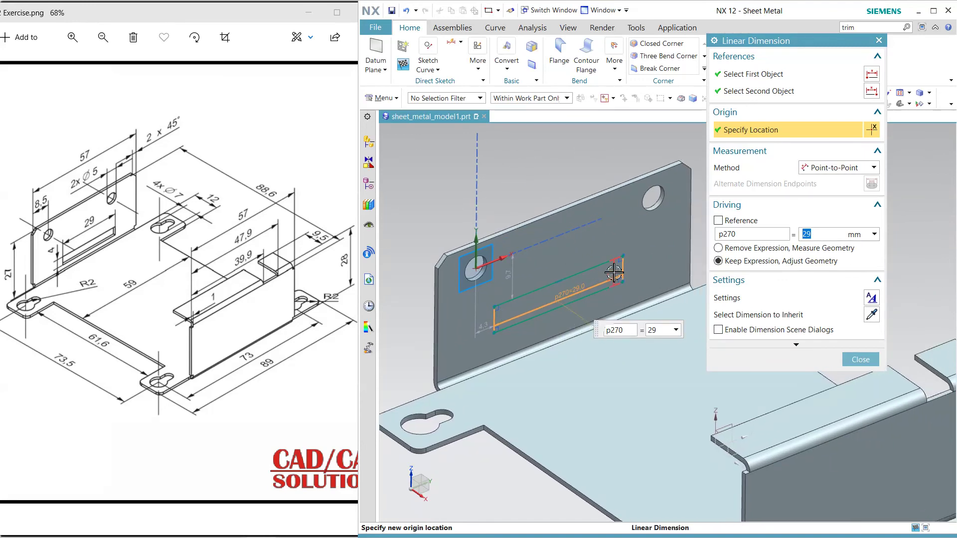
{"action": "double_click", "coordinate": [614, 273]}
{"action": "type", "text": "4"}
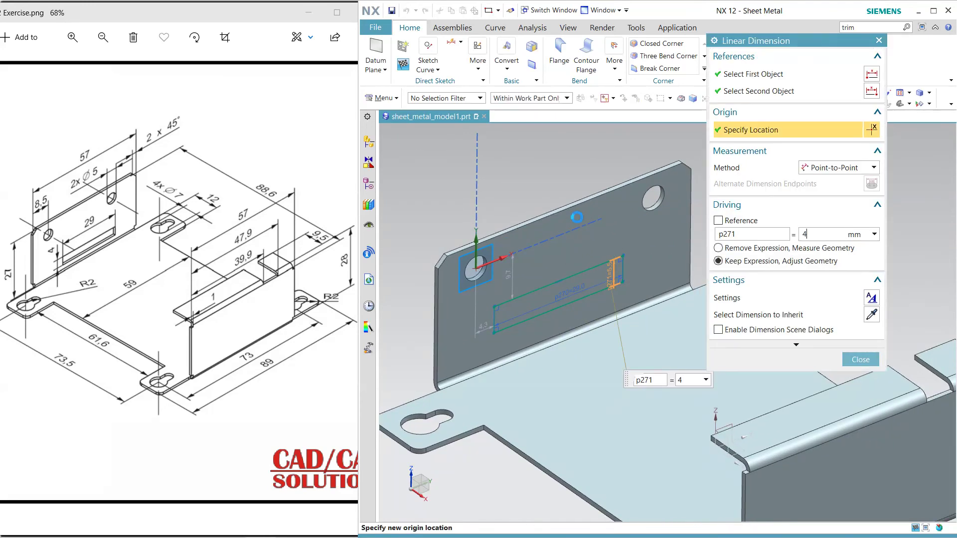
{"action": "key", "text": "Return"}
{"action": "middle_click", "coordinate": [560, 175]}
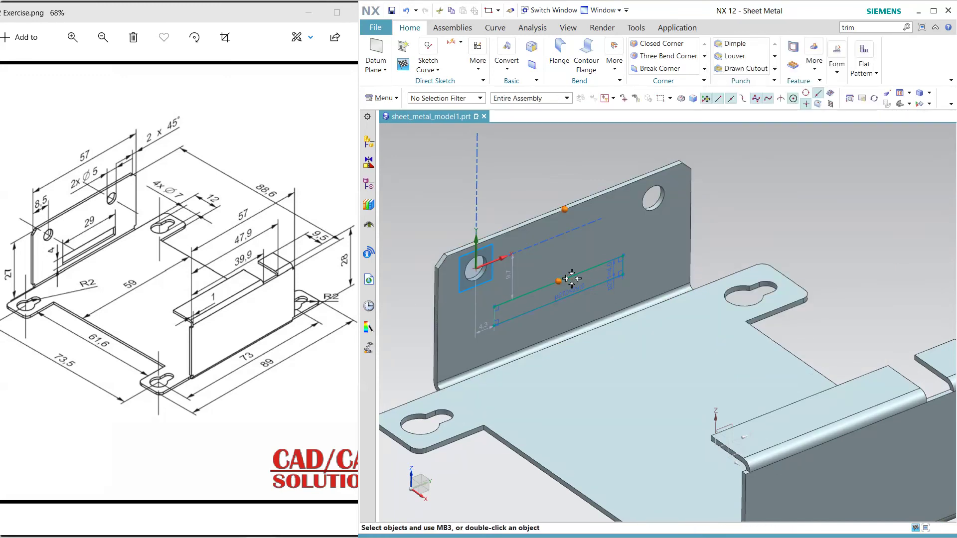
Step: Constrain the rectangle, dimension it 4 from the bend edge, and finish the sketch
{"action": "left_click", "coordinate": [622, 264]}
{"action": "left_click", "coordinate": [609, 264]}
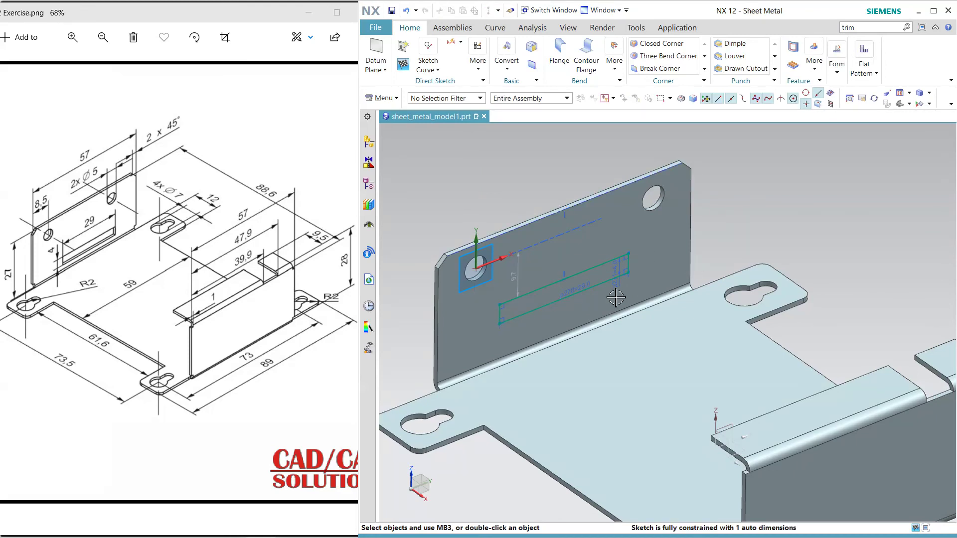
{"action": "left_click", "coordinate": [451, 44]}
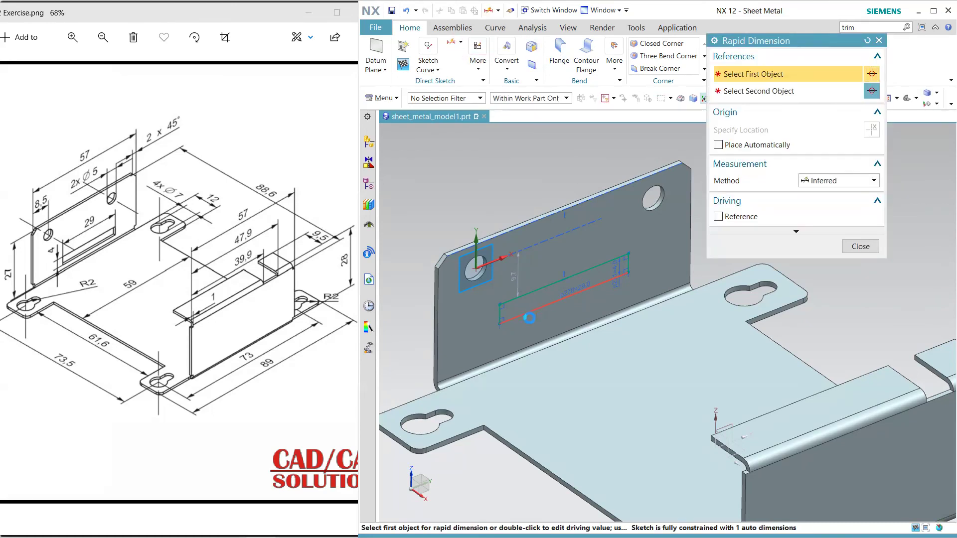
{"action": "left_click", "coordinate": [500, 324]}
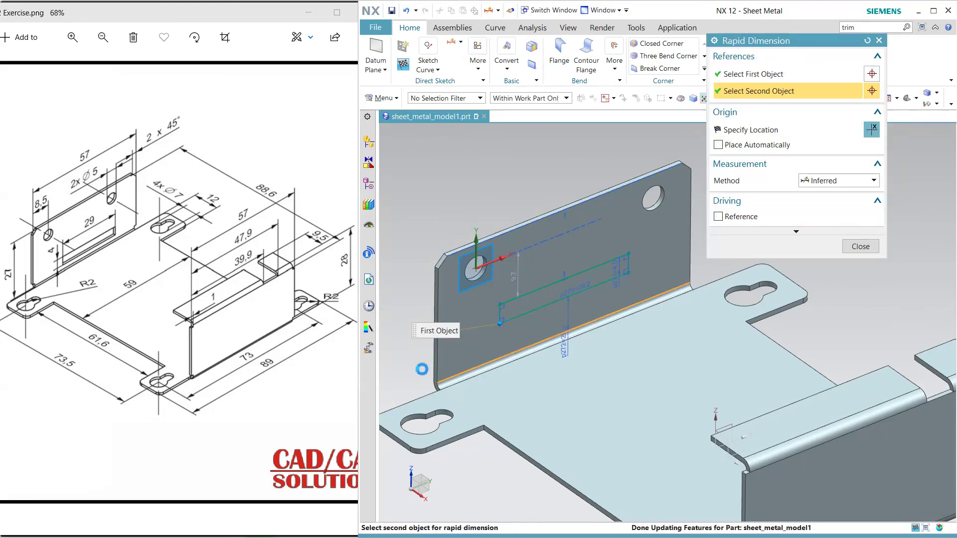
{"action": "left_click", "coordinate": [422, 369]}
{"action": "left_click", "coordinate": [419, 331]}
{"action": "type", "text": "4"}
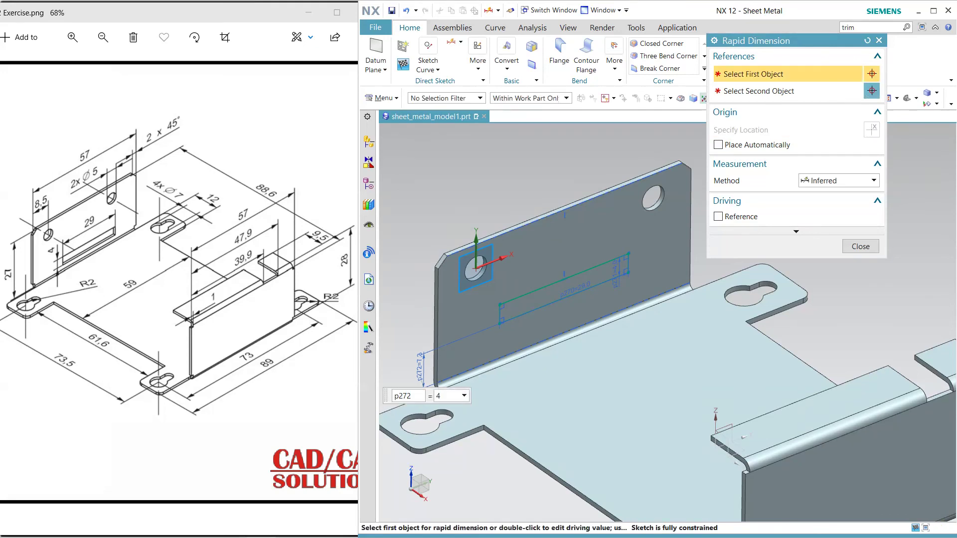
{"action": "key", "text": "Return"}
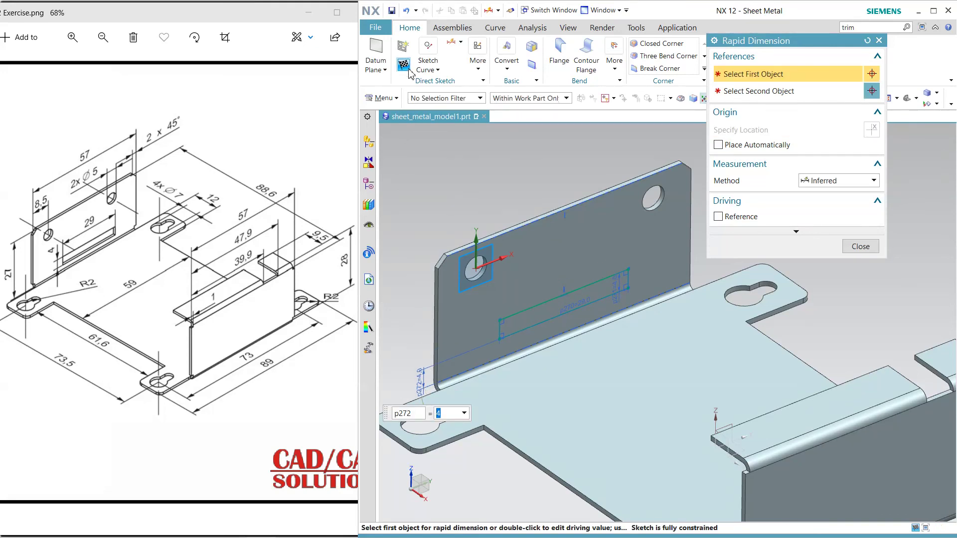
{"action": "left_click", "coordinate": [407, 69]}
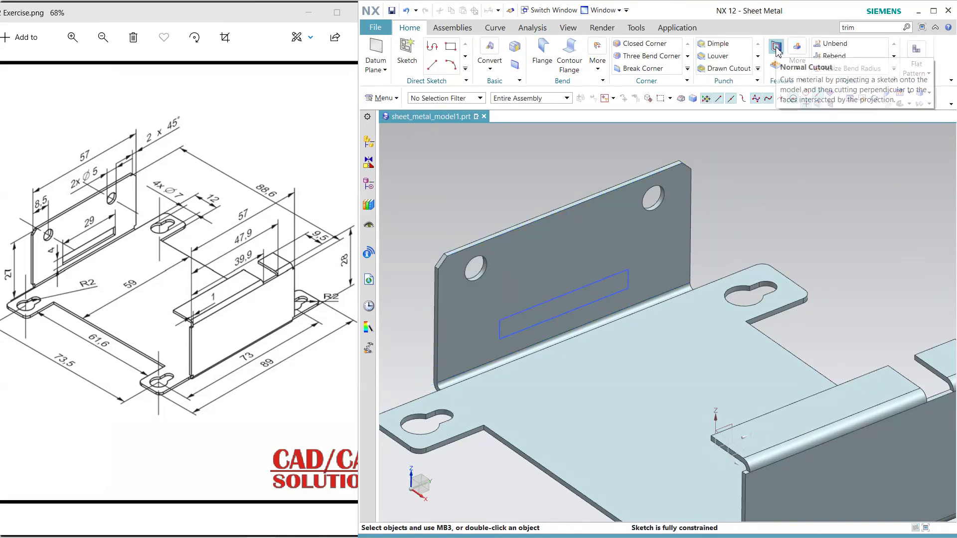
Step: Make a Normal Cutout from the rectangle sketch, keeping Depth 6
{"action": "left_click", "coordinate": [776, 47]}
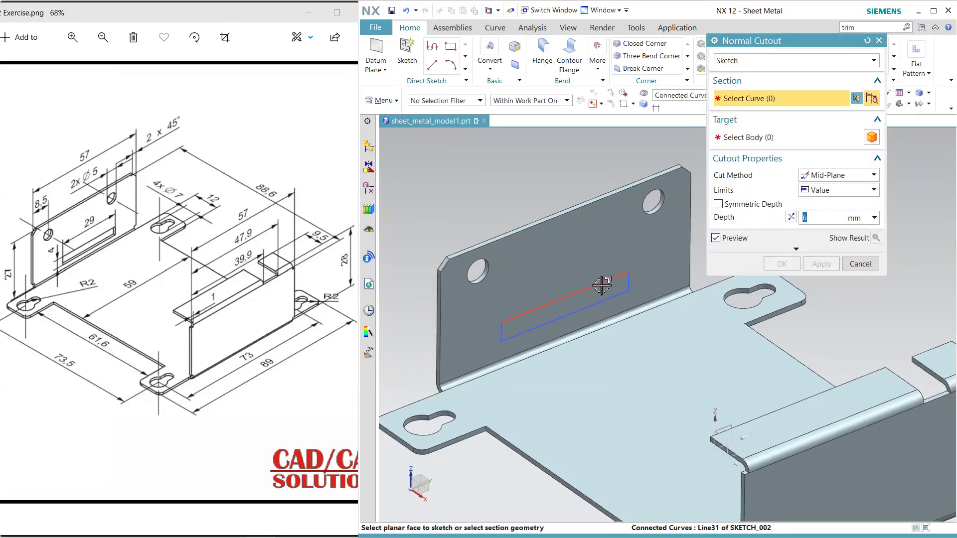
{"action": "left_click", "coordinate": [621, 285]}
{"action": "left_click", "coordinate": [784, 263]}
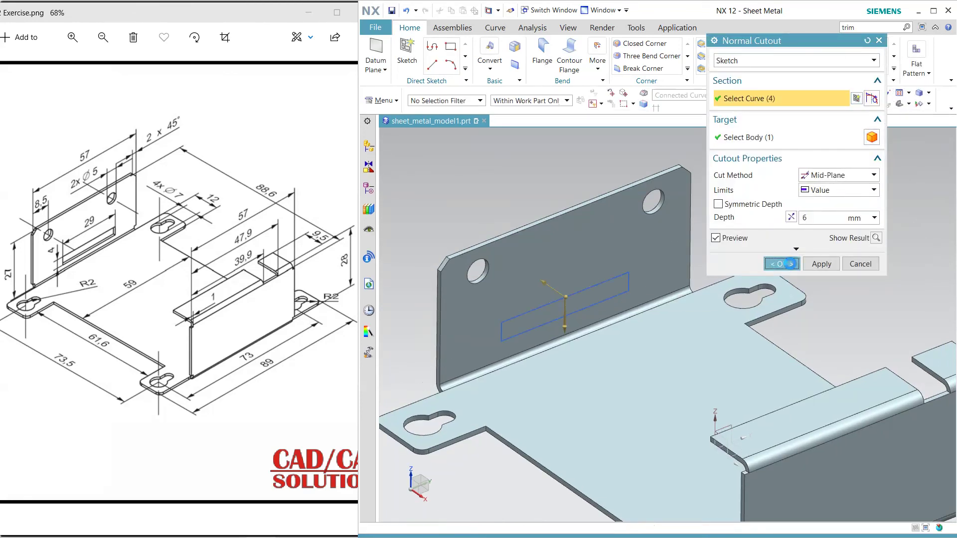
Step: Zoom out and orbit the part to inspect the finished slot
{"action": "left_click", "coordinate": [644, 287]}
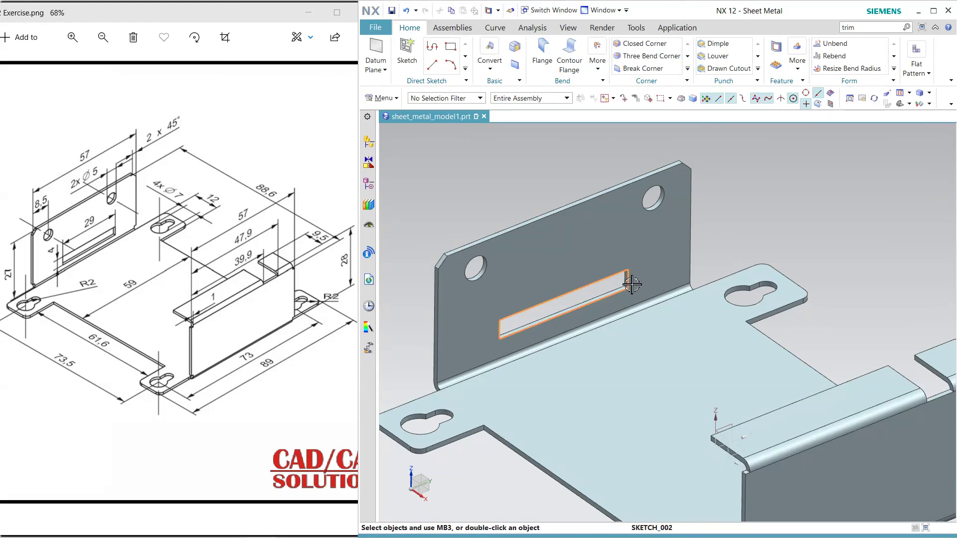
{"action": "left_click", "coordinate": [763, 246]}
{"action": "scroll", "coordinate": [763, 246], "scroll_direction": "down", "scroll_amount": 2}
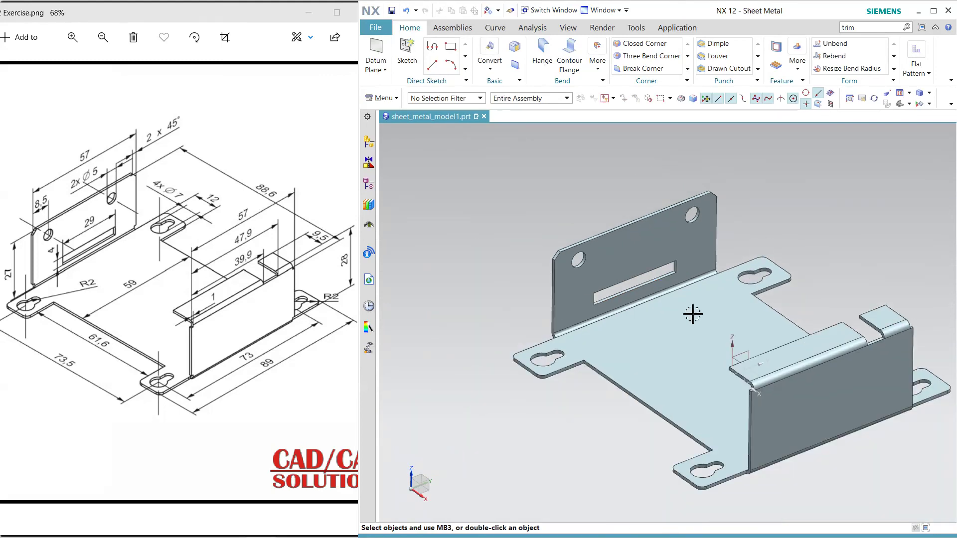
{"action": "middle_click_drag", "start_coordinate": [693, 314], "coordinate": [631, 296], "text": "shift"}
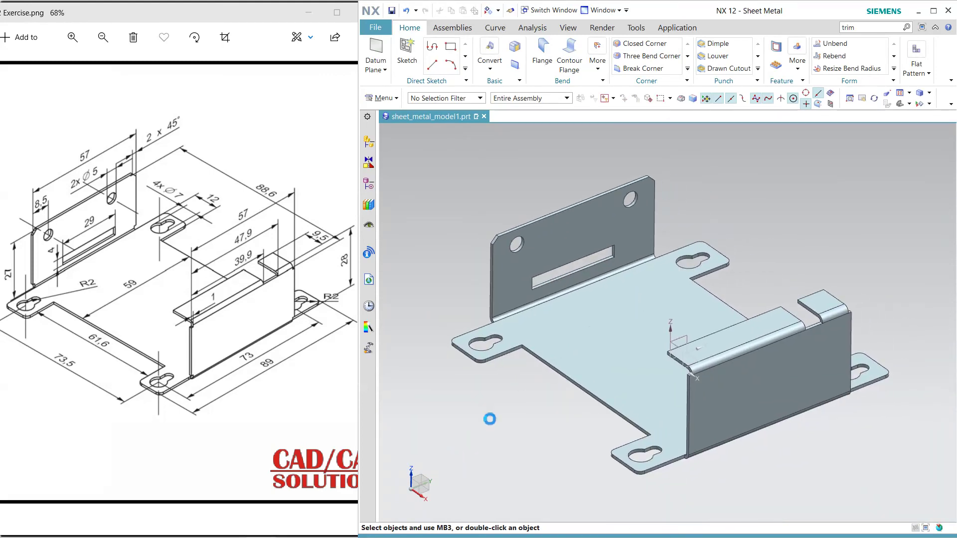
{"action": "left_click", "coordinate": [685, 360]}
{"action": "mouse_move", "coordinate": [554, 409]}
{"action": "middle_mouse_down"}
{"action": "mouse_move", "coordinate": [615, 397]}
{"action": "mouse_move", "coordinate": [566, 459]}
{"action": "mouse_move", "coordinate": [566, 397]}
{"action": "mouse_move", "coordinate": [553, 400]}
{"action": "middle_mouse_up"}
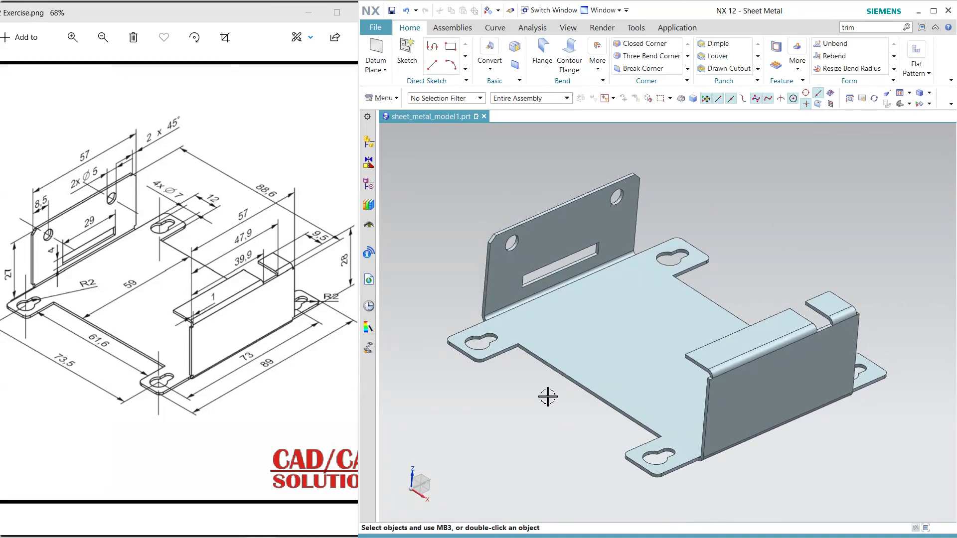